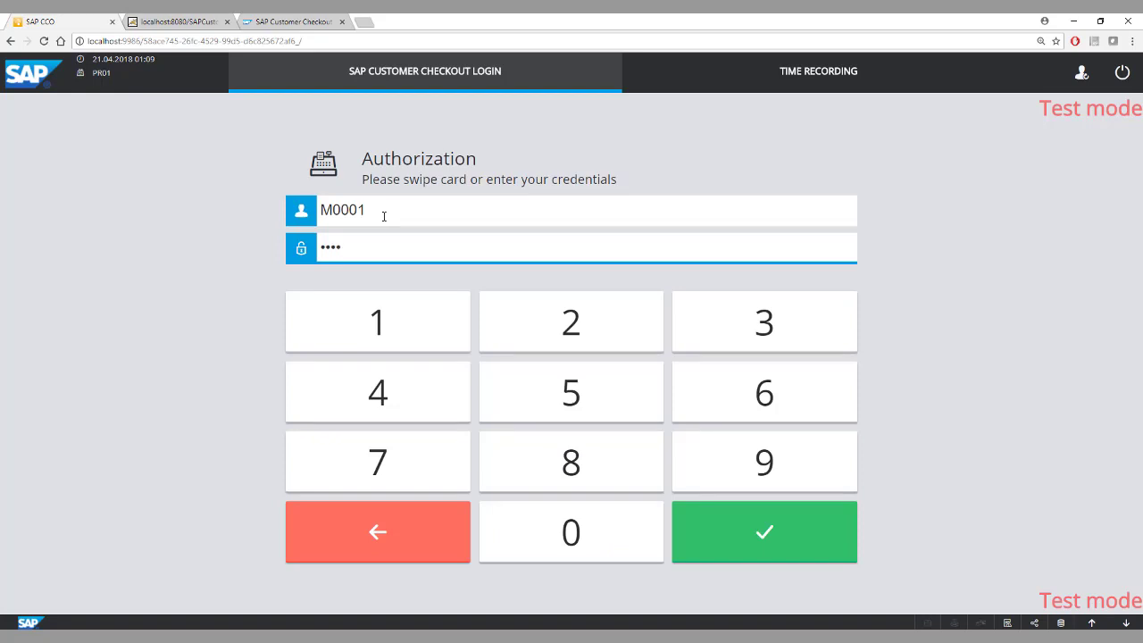
Log in with the entered credentials and open a new table named 25.
key(Return)
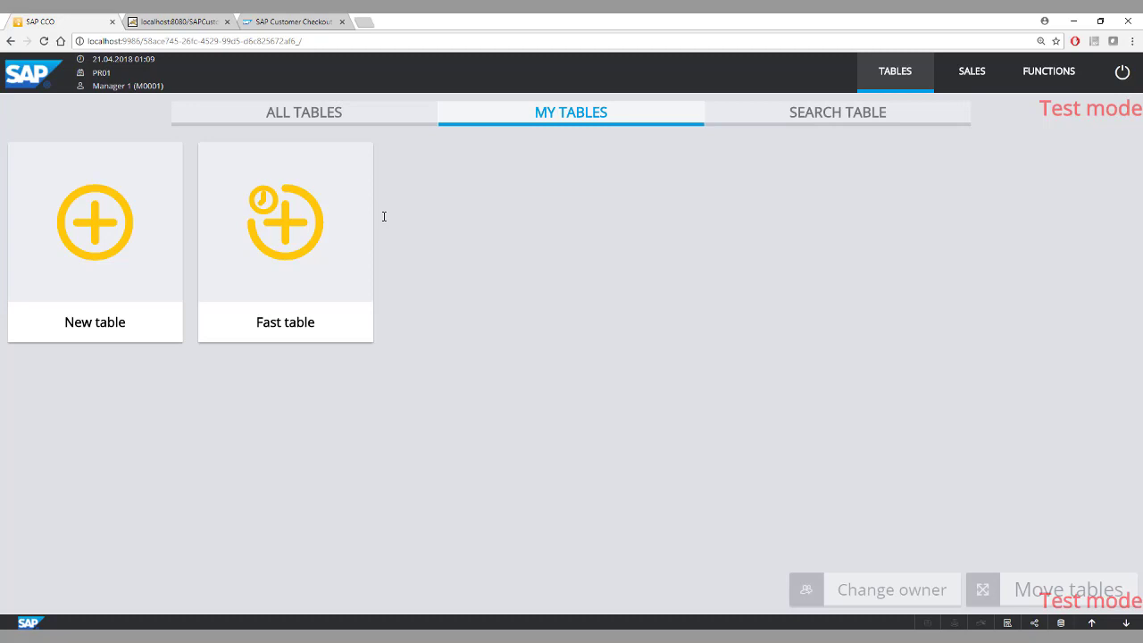
click(95, 220)
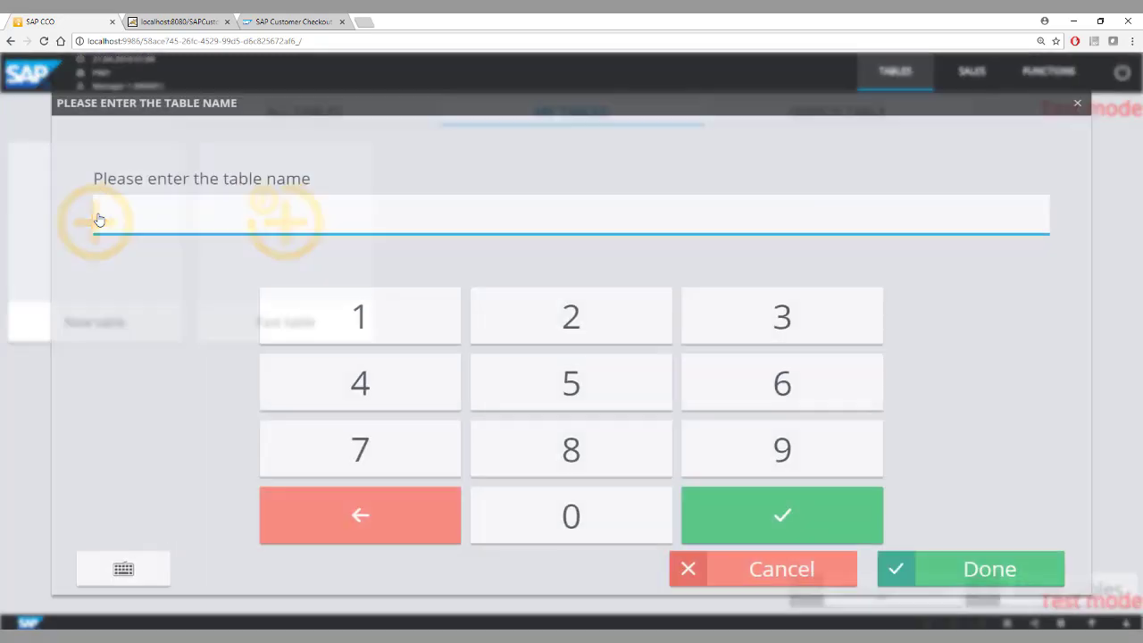
click(551, 319)
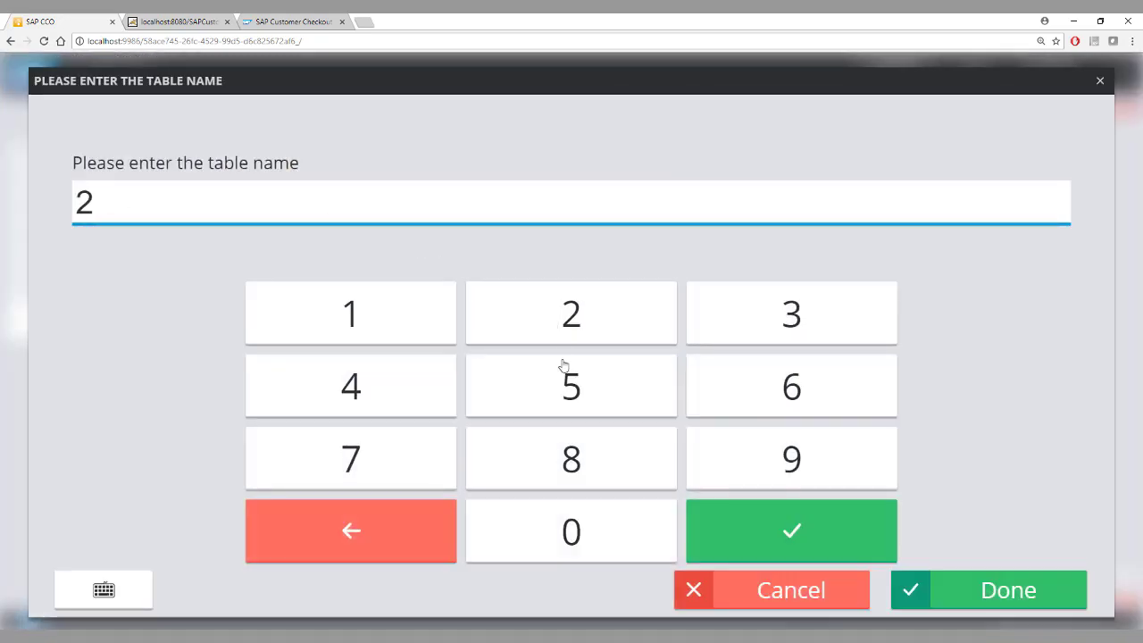
click(567, 391)
click(967, 589)
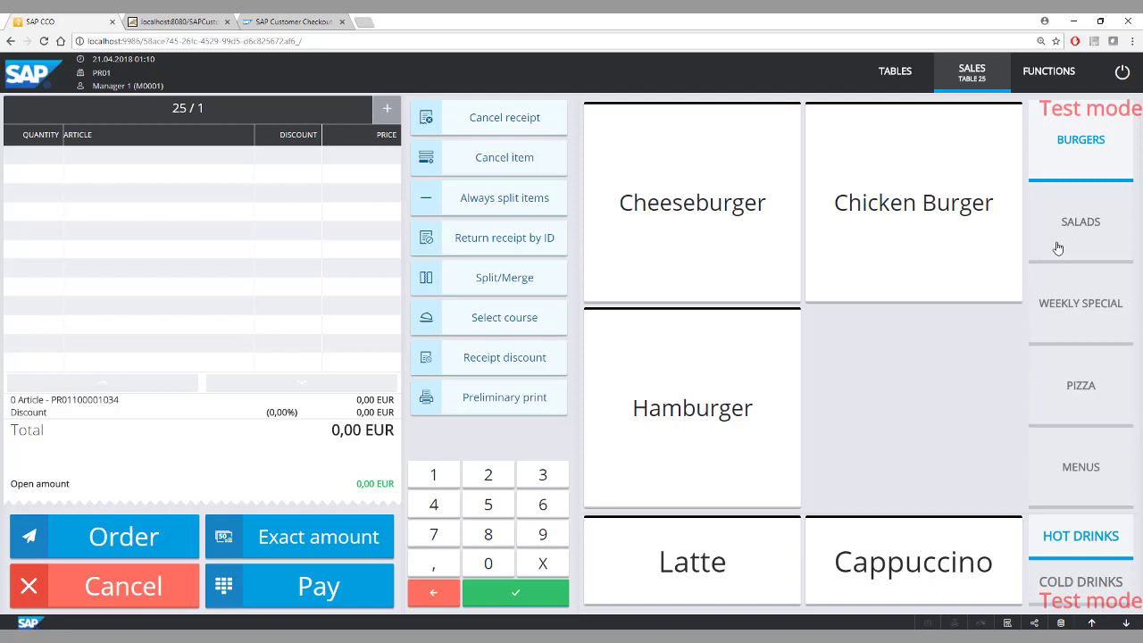
Look through the Salads, Weekly Special, Pizza, Menus and Cold Drinks article groups.
click(1087, 234)
click(1087, 316)
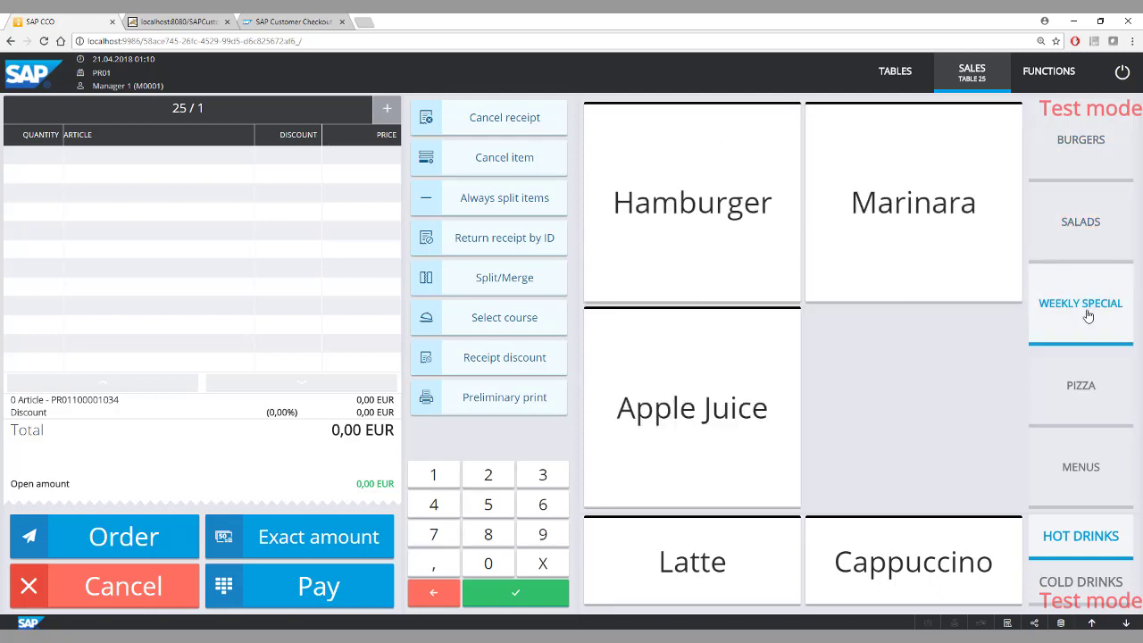
click(1083, 385)
click(1086, 456)
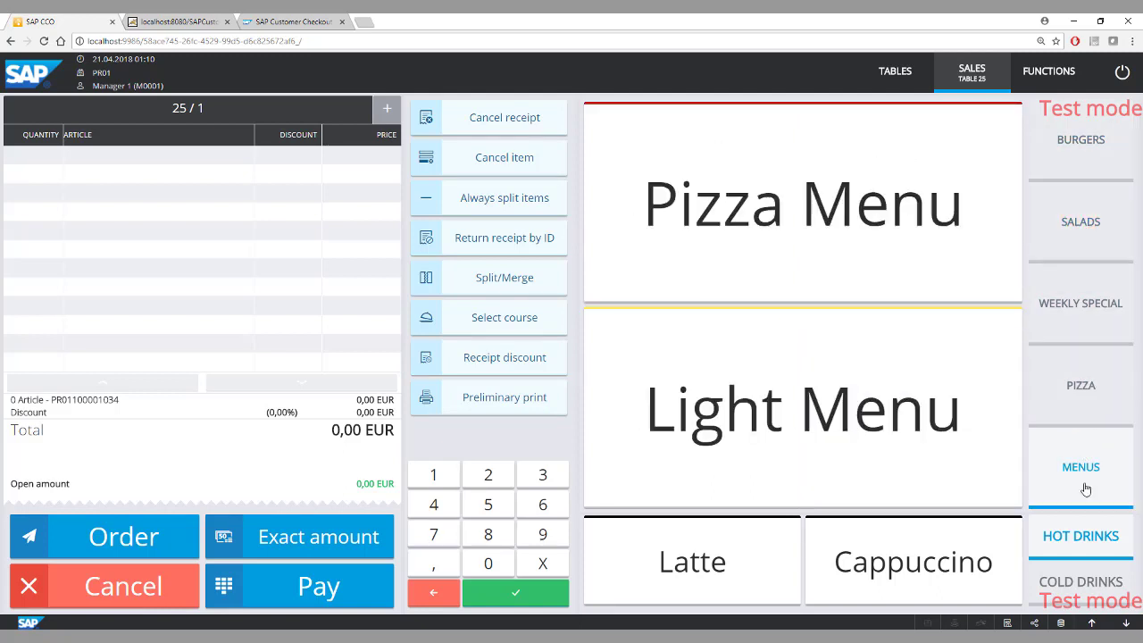
click(1087, 572)
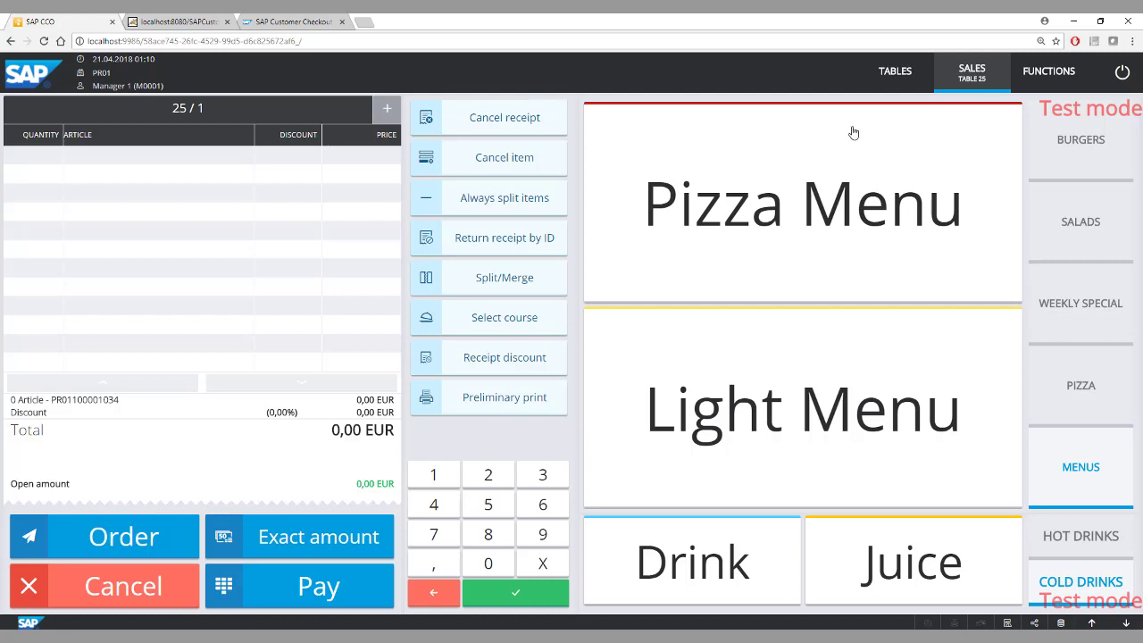
Add a Neapolitan from the pizzas and a Chicken Burger from the burgers to table 25's receipt.
click(1081, 353)
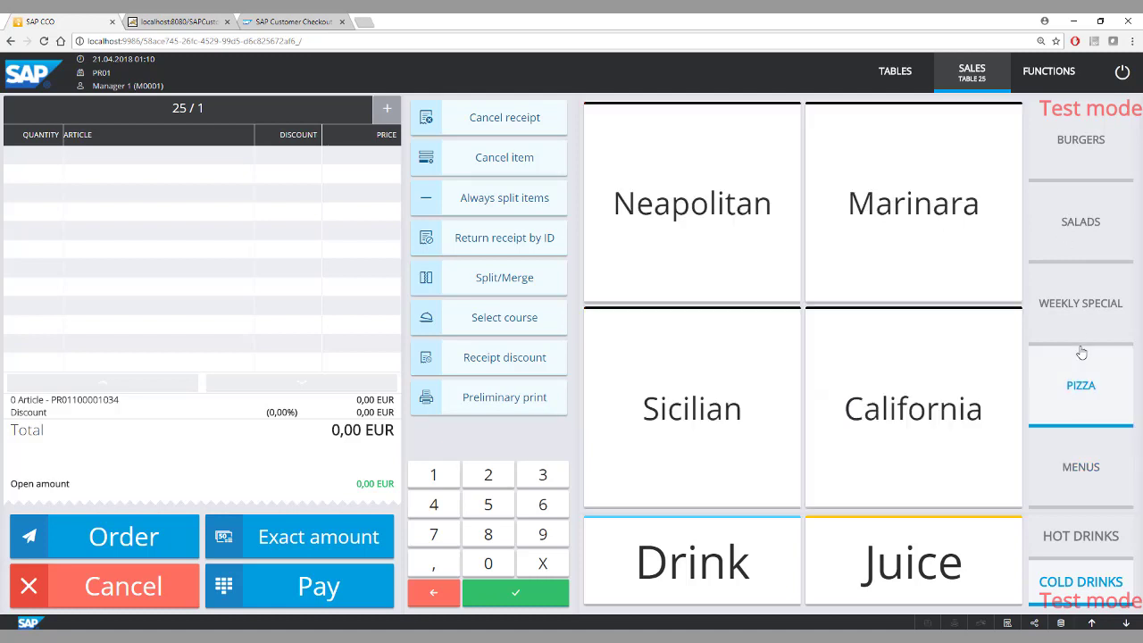
click(741, 244)
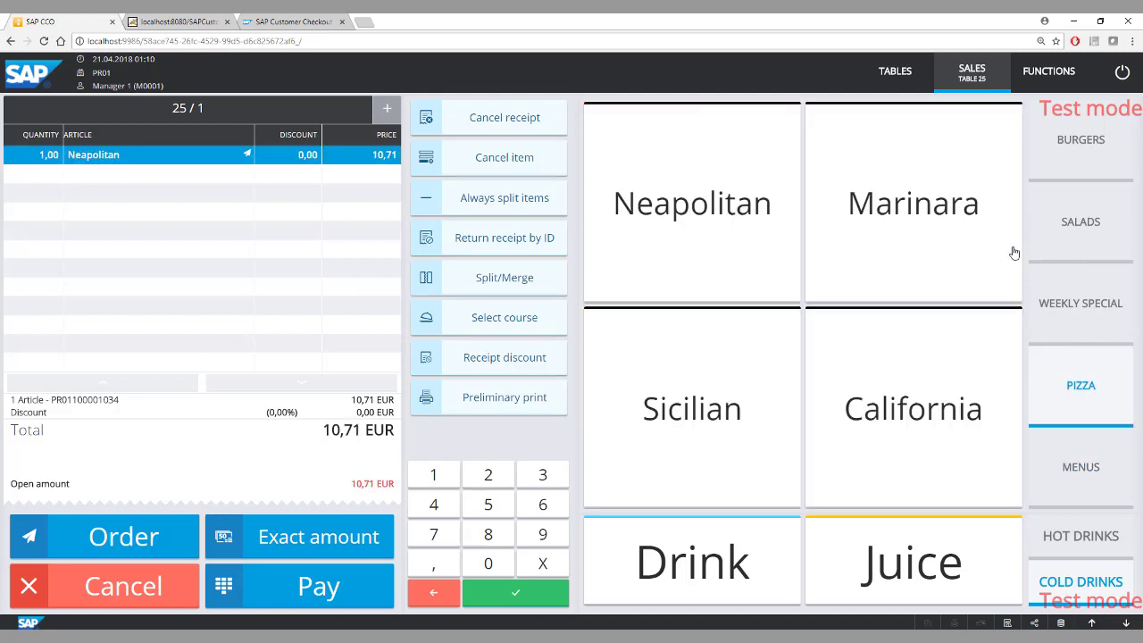
click(1098, 174)
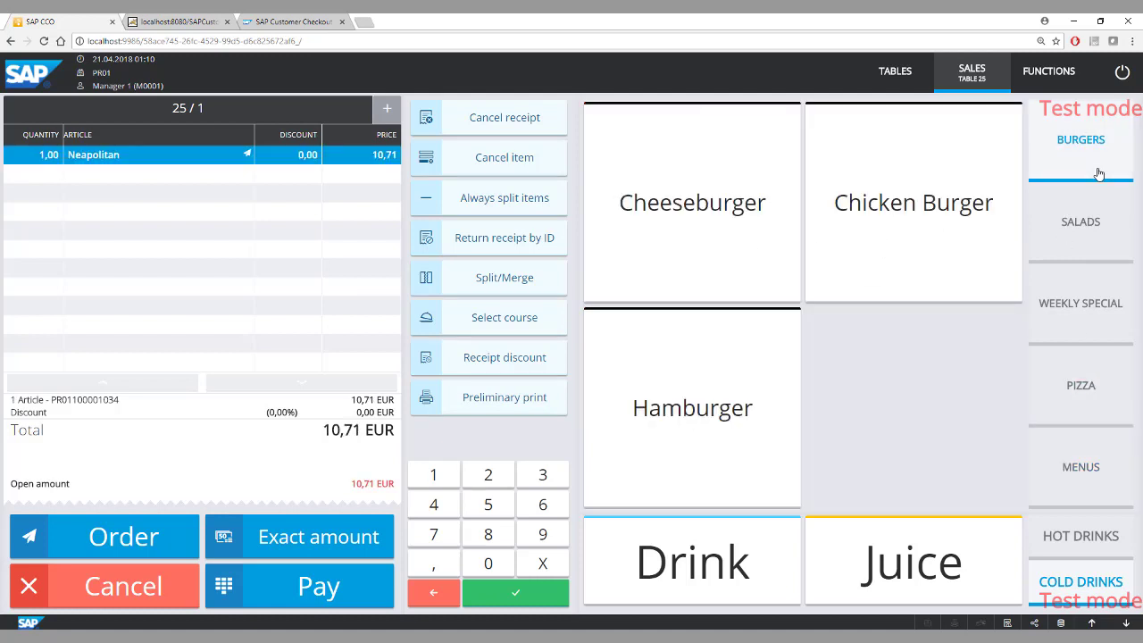
click(890, 244)
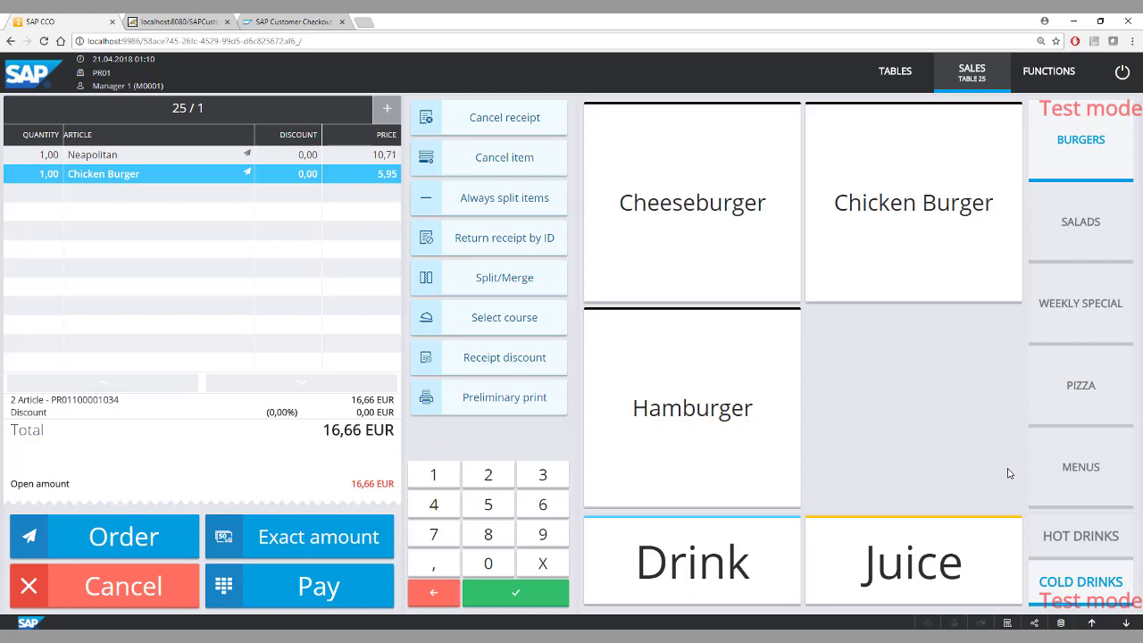
Add a Latte and a Cappuccino from the hot drinks to table 25's receipt.
click(1081, 547)
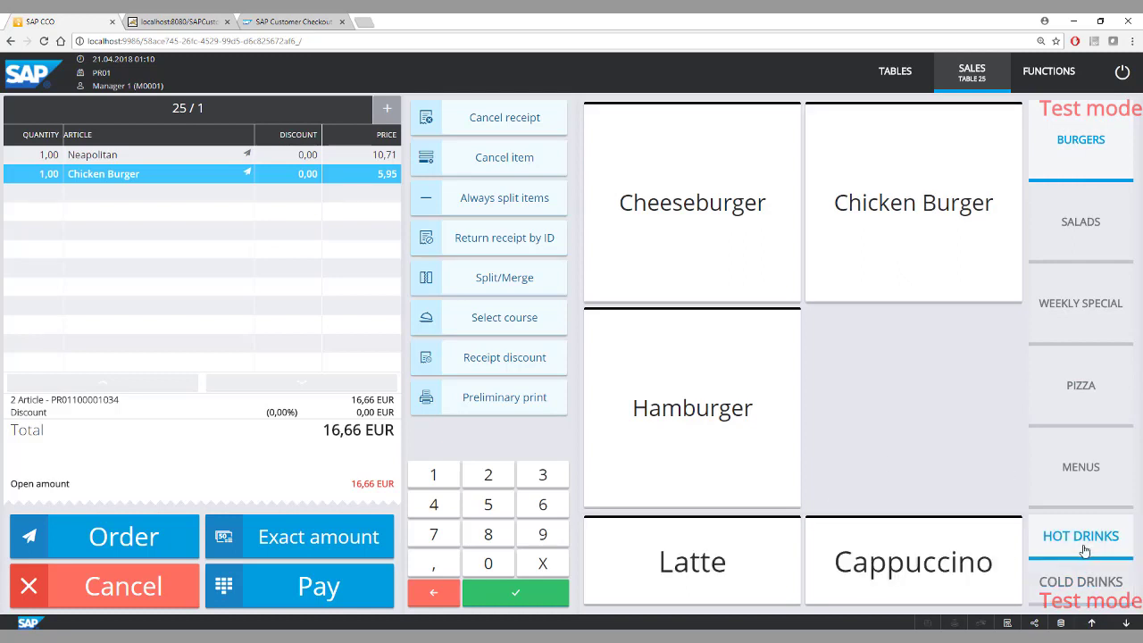
click(760, 592)
click(937, 556)
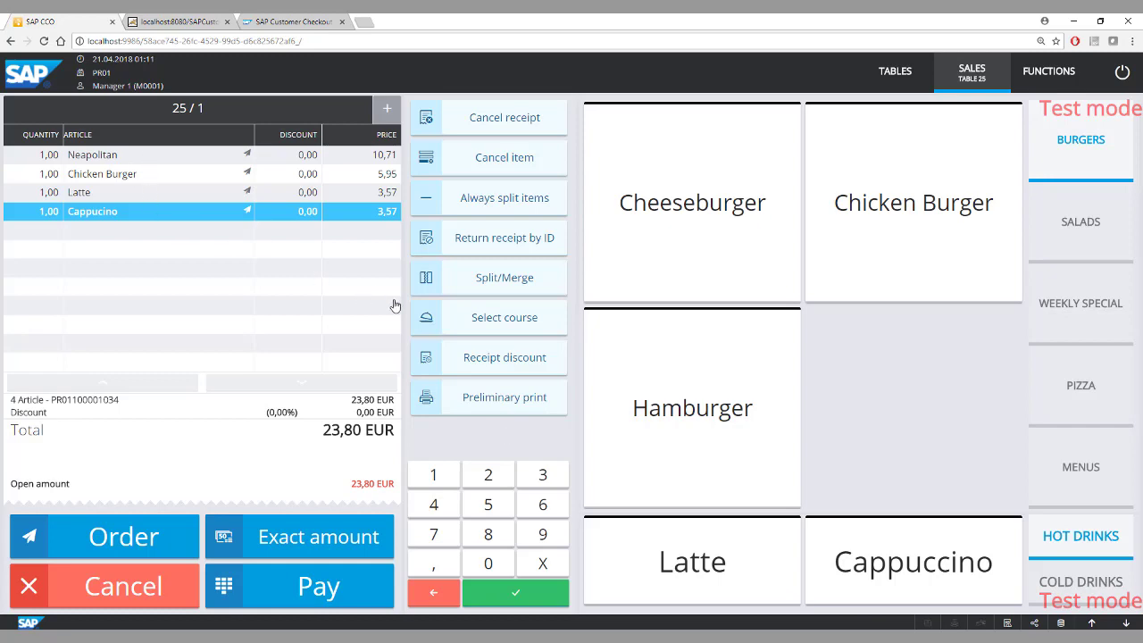
Check the course options without assigning one, and send table 25's order.
click(474, 317)
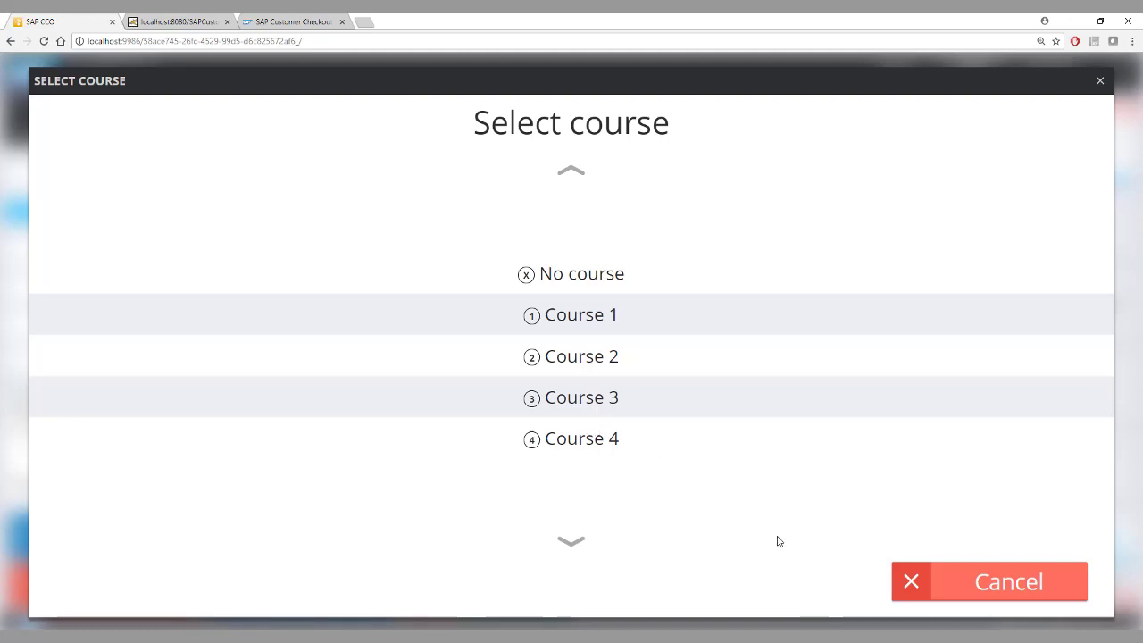
click(929, 581)
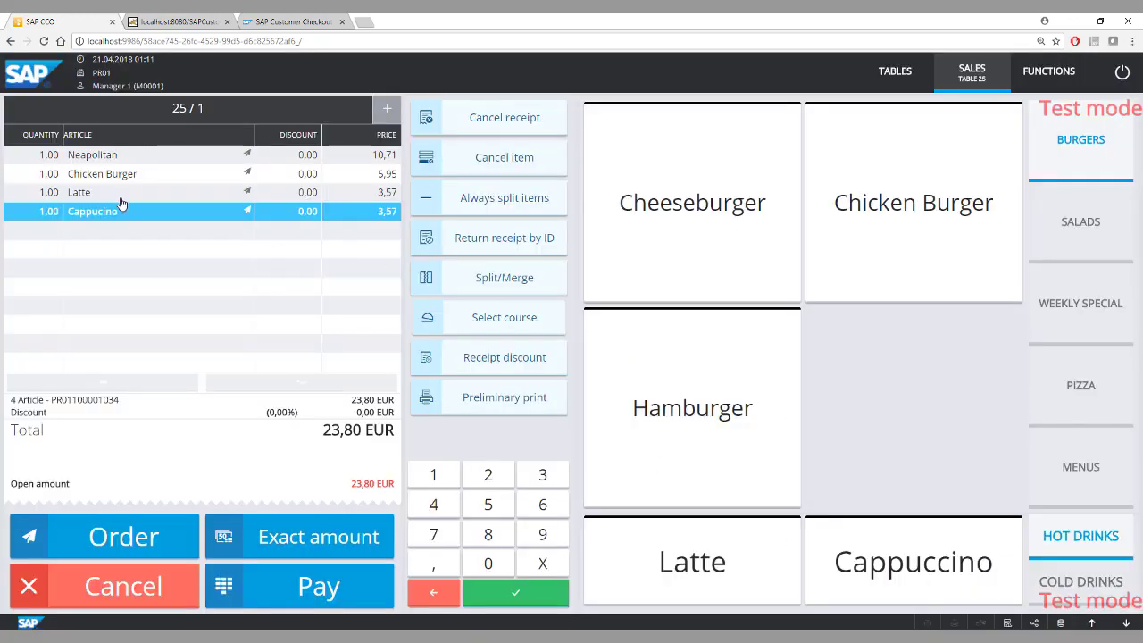
click(138, 542)
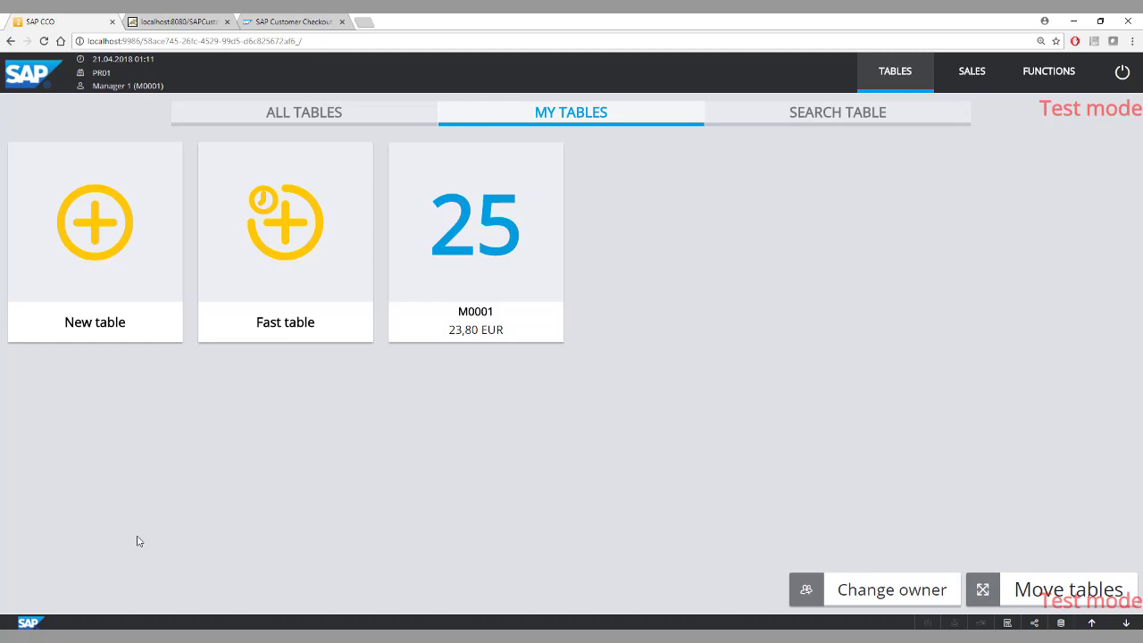
Switch to the POS Emulator, examine the kitchen and bar printouts for table 25, and return to the table overview.
mouse_move(631, 636)
click(631, 589)
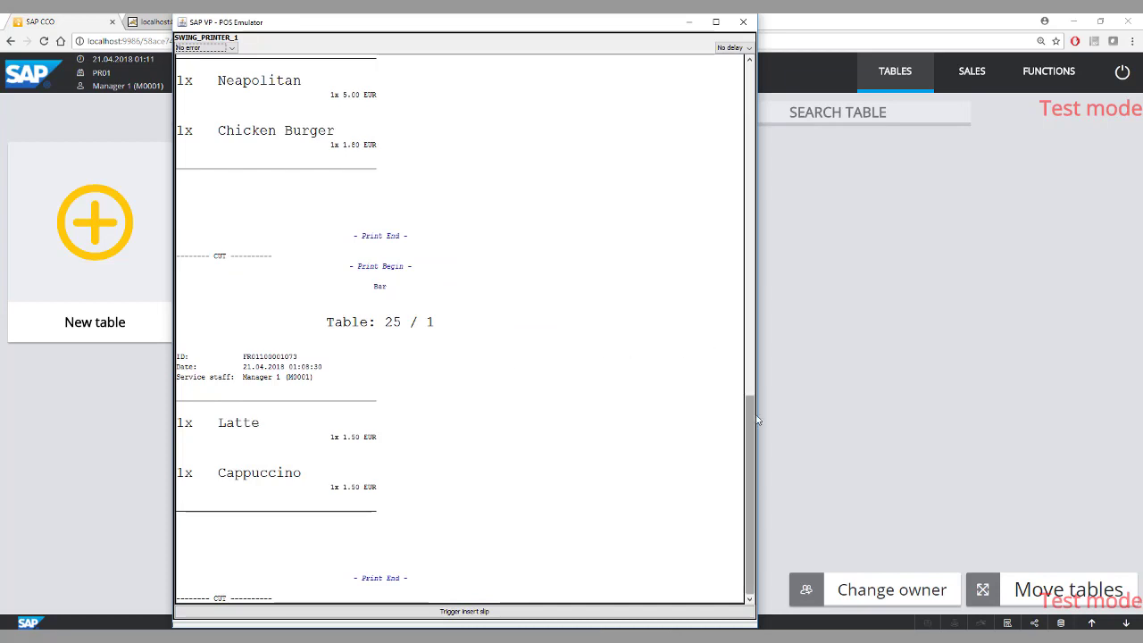
scroll(748, 424, up, 1)
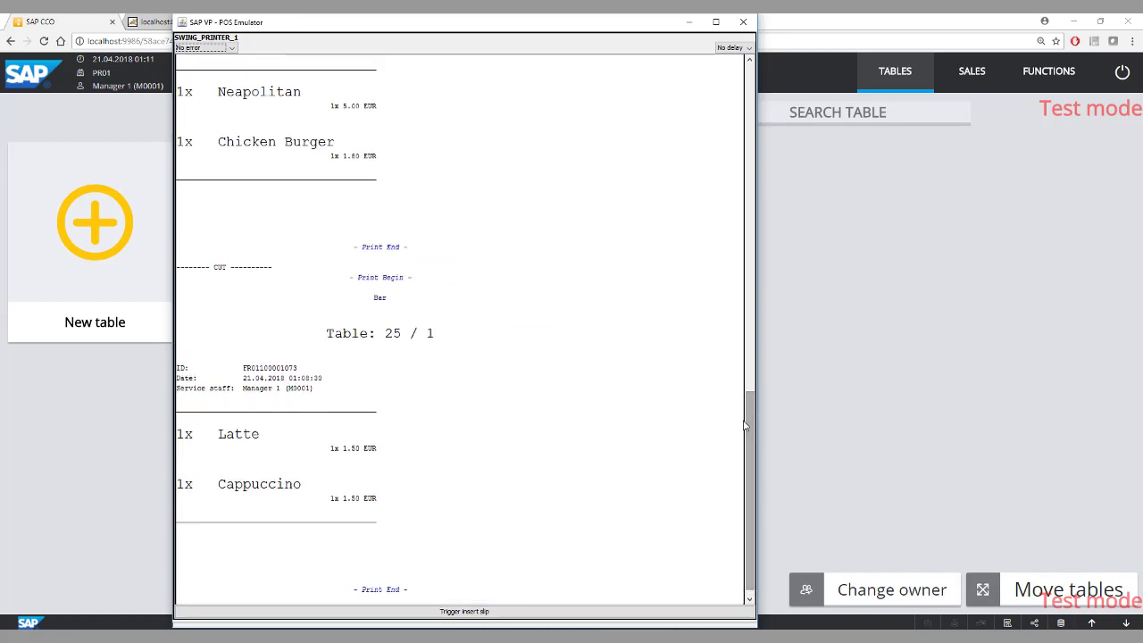
drag(745, 426, 749, 370)
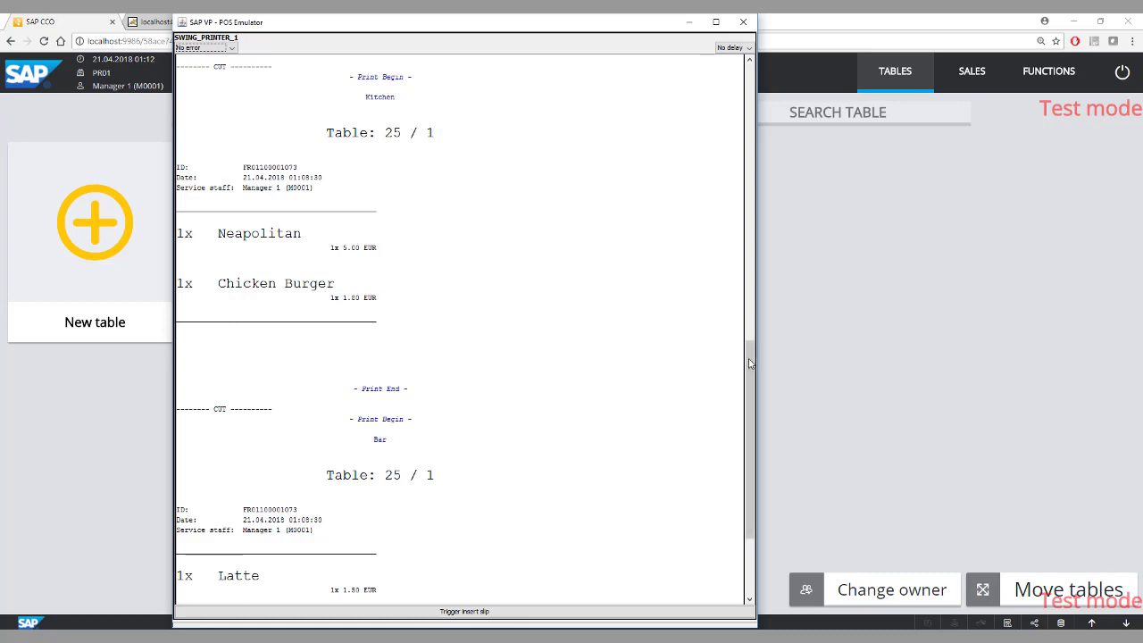
drag(749, 364, 750, 423)
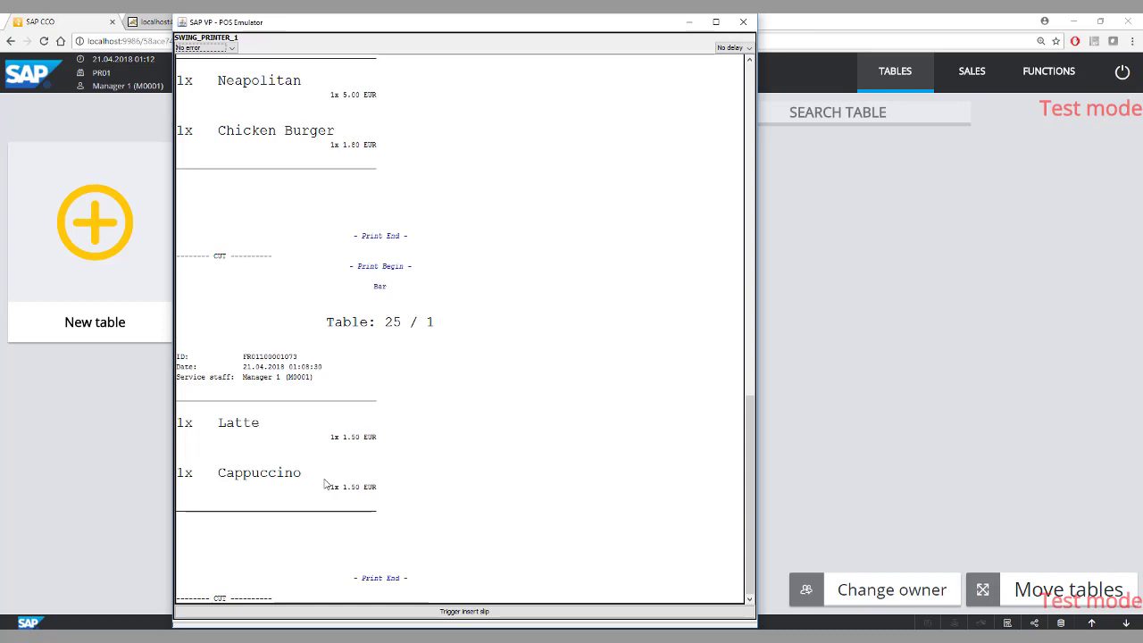
key(alt+Tab)
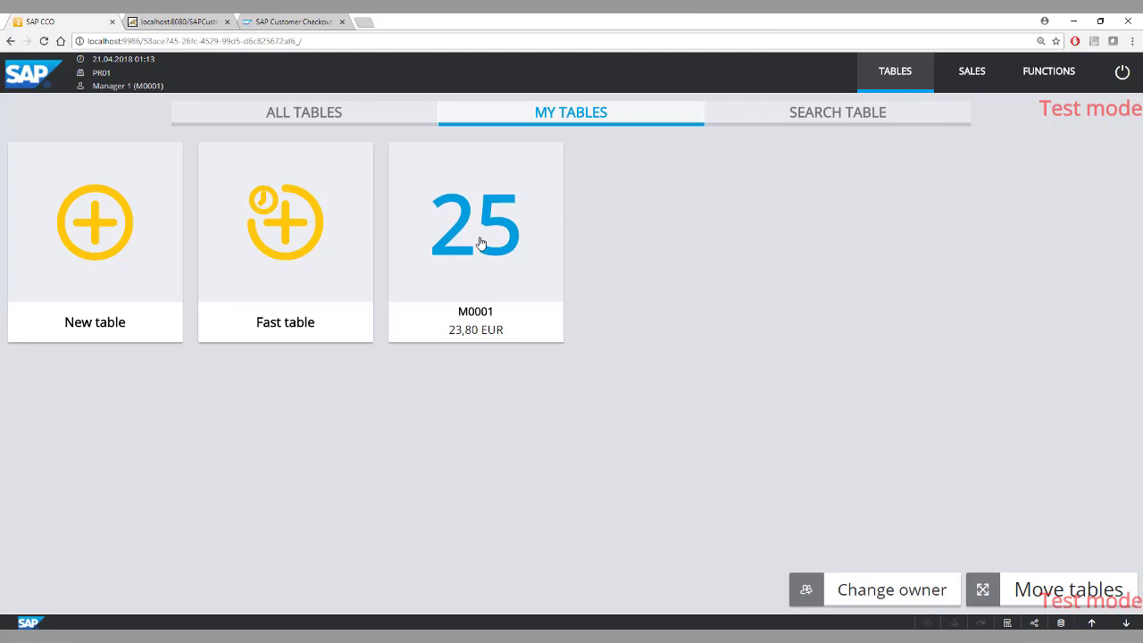
Reopen table 25, add a Cheeseburger with the note "Extra Cheese and spicy", and send the order.
click(480, 243)
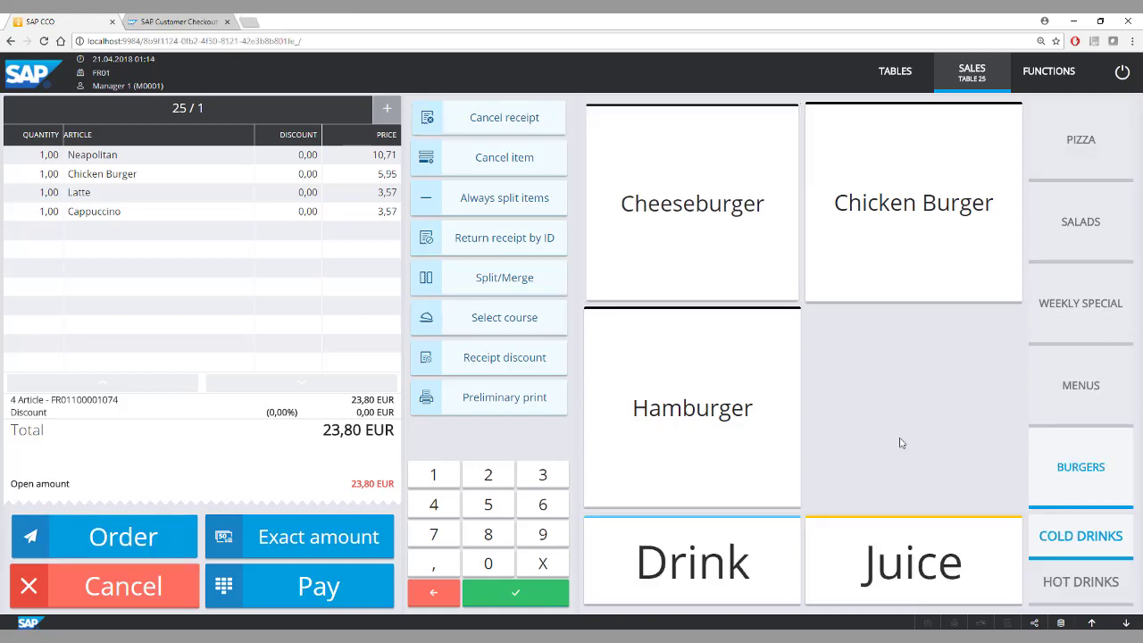
click(678, 236)
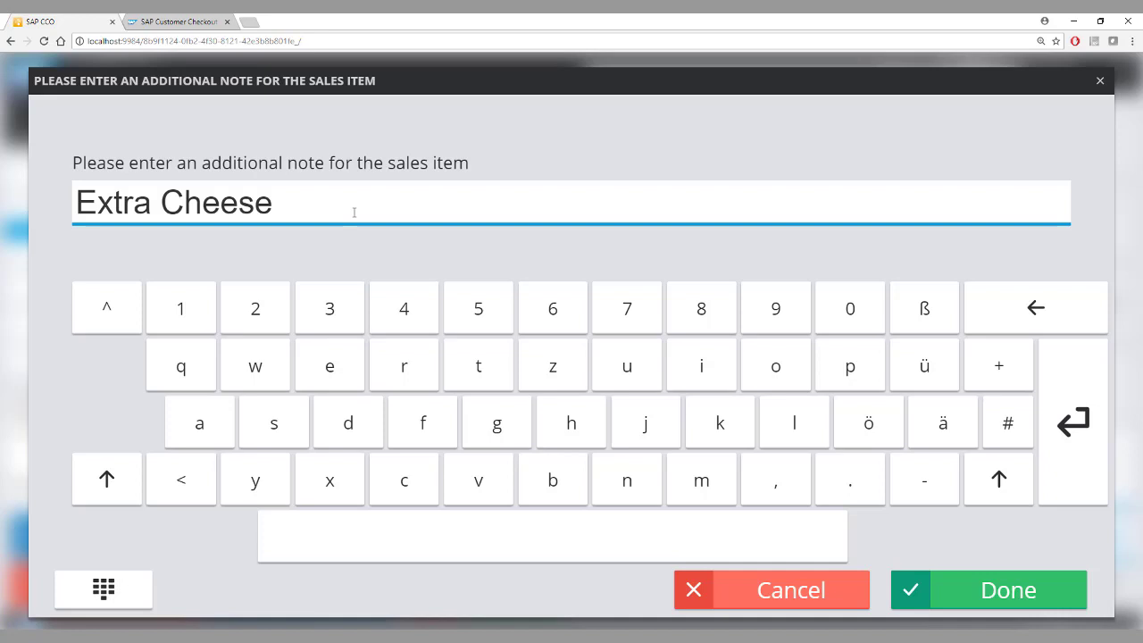
text(and spicy)
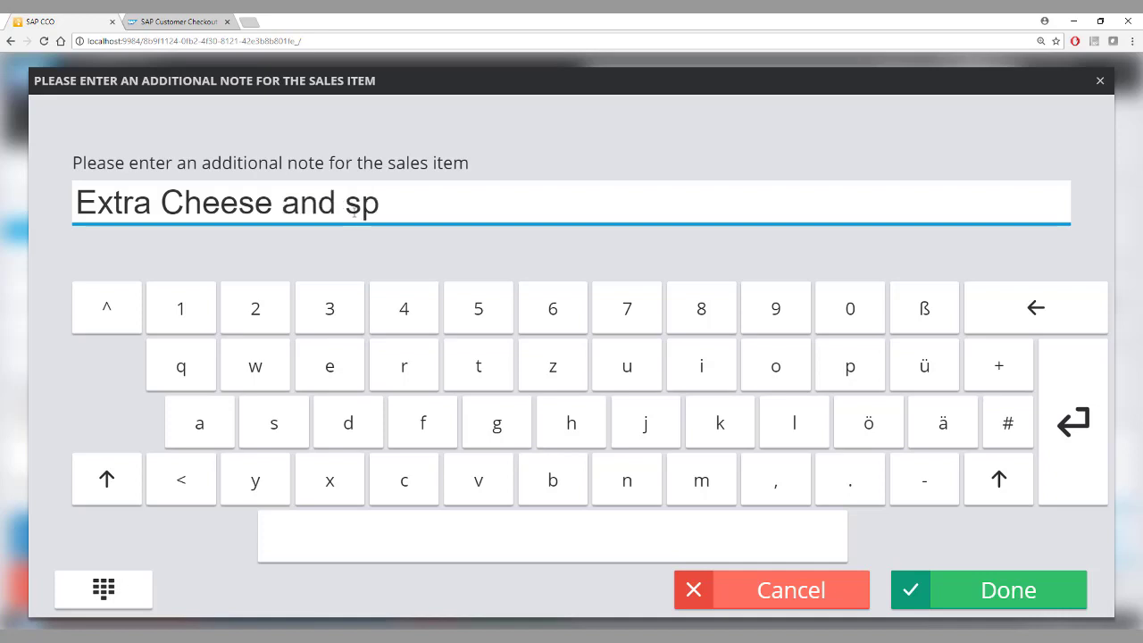
click(966, 587)
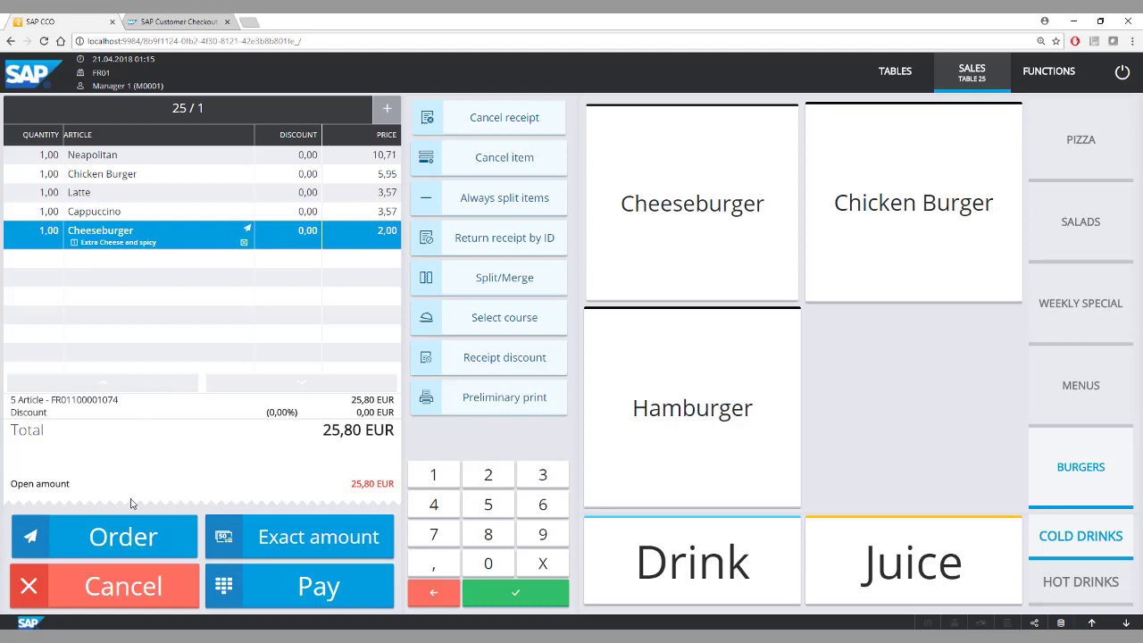
click(130, 540)
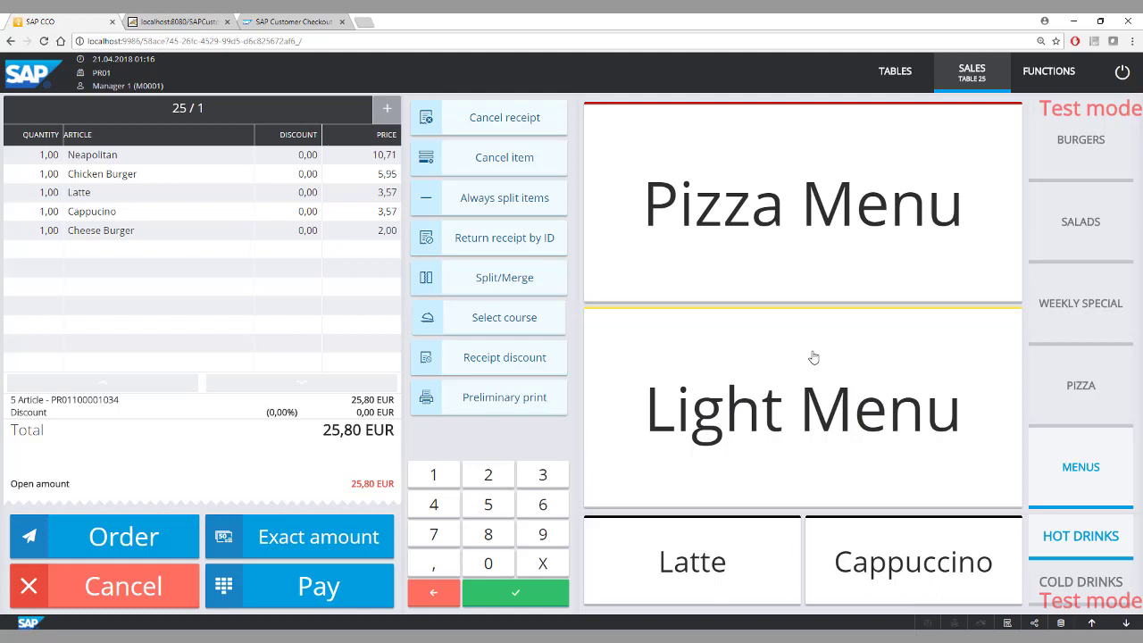
Add a Pizza Menu to table 25, and start a fast table with a Pizza Menu made up of Fanta and Marinara.
click(751, 233)
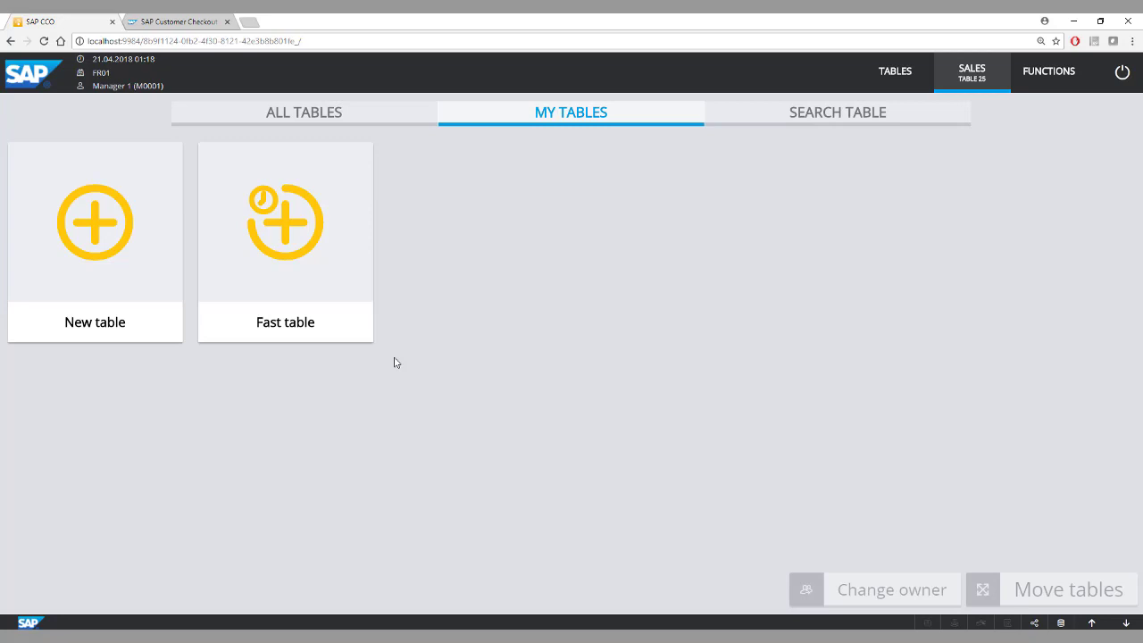
click(281, 237)
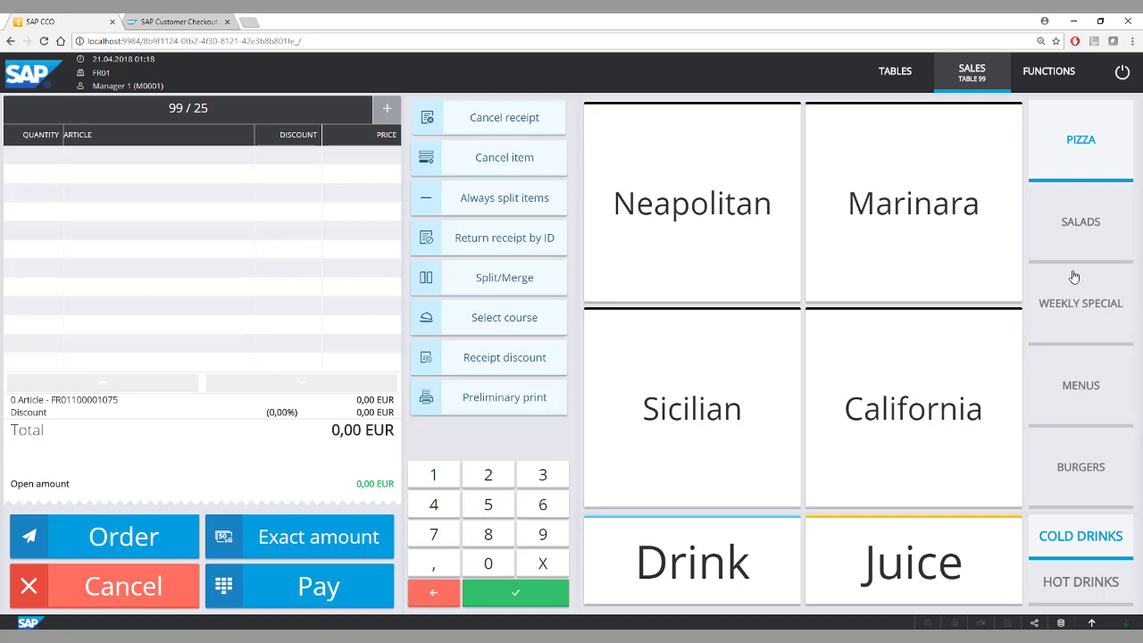
click(1087, 384)
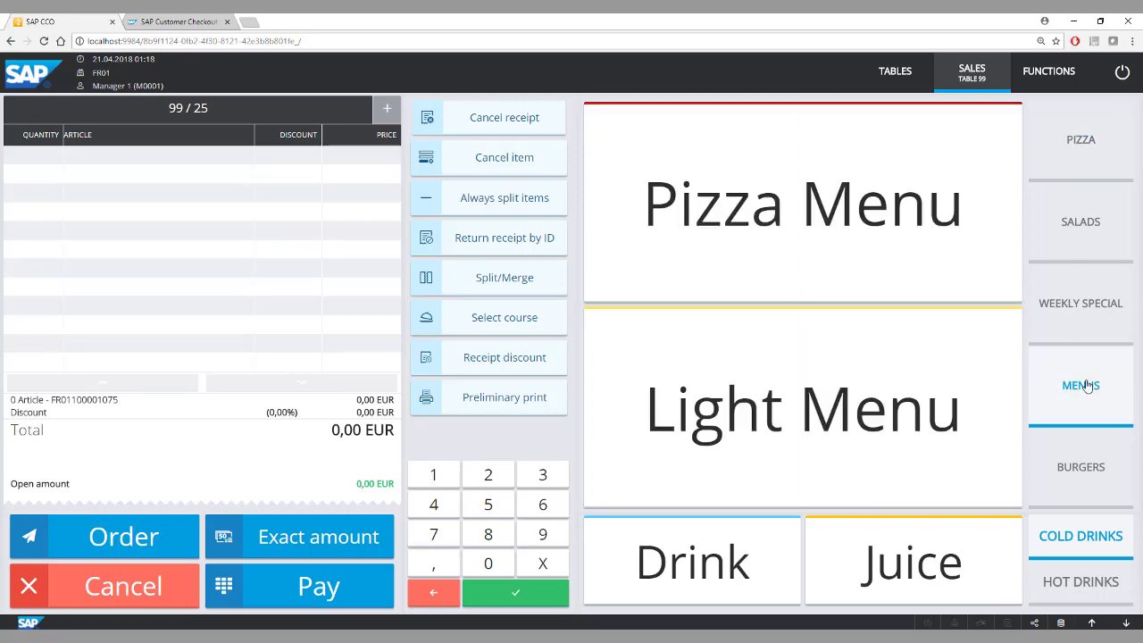
click(726, 234)
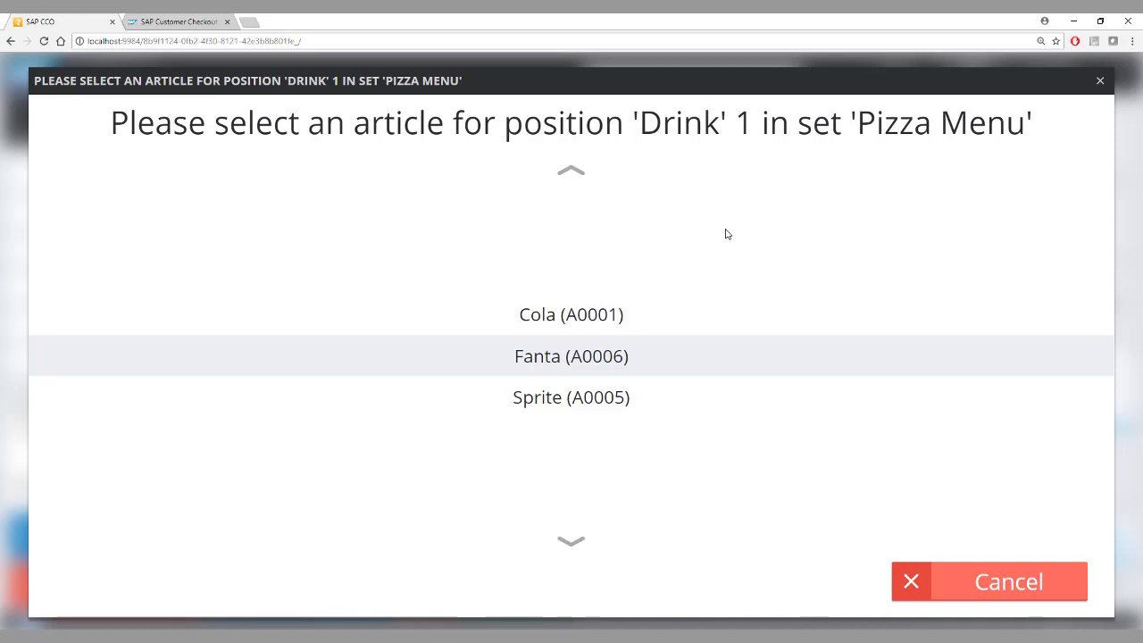
click(570, 357)
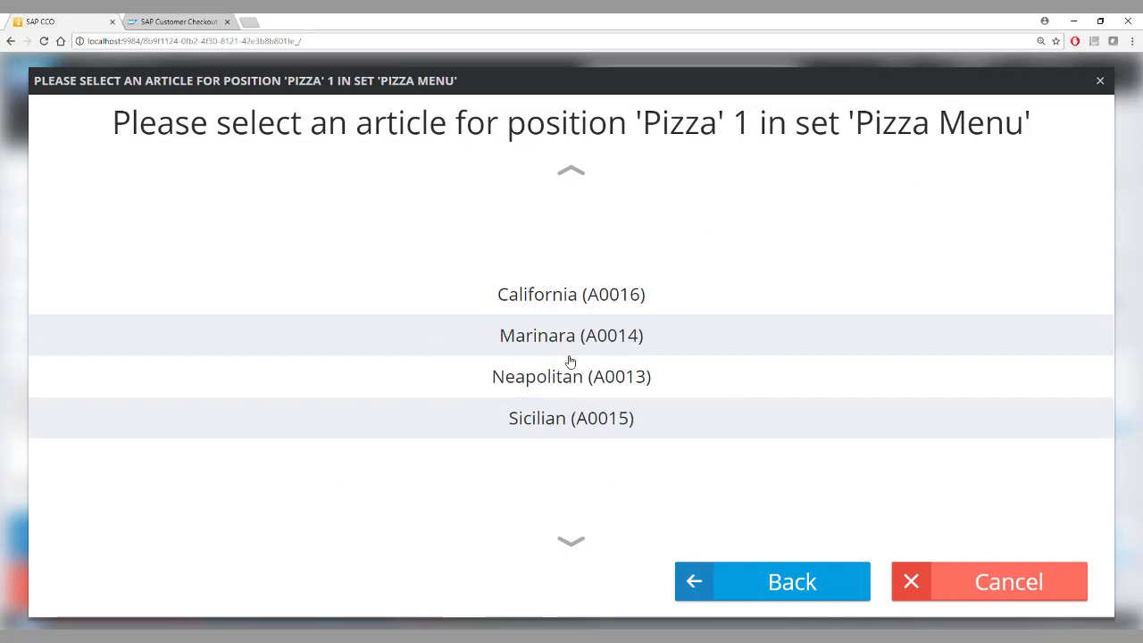
click(526, 338)
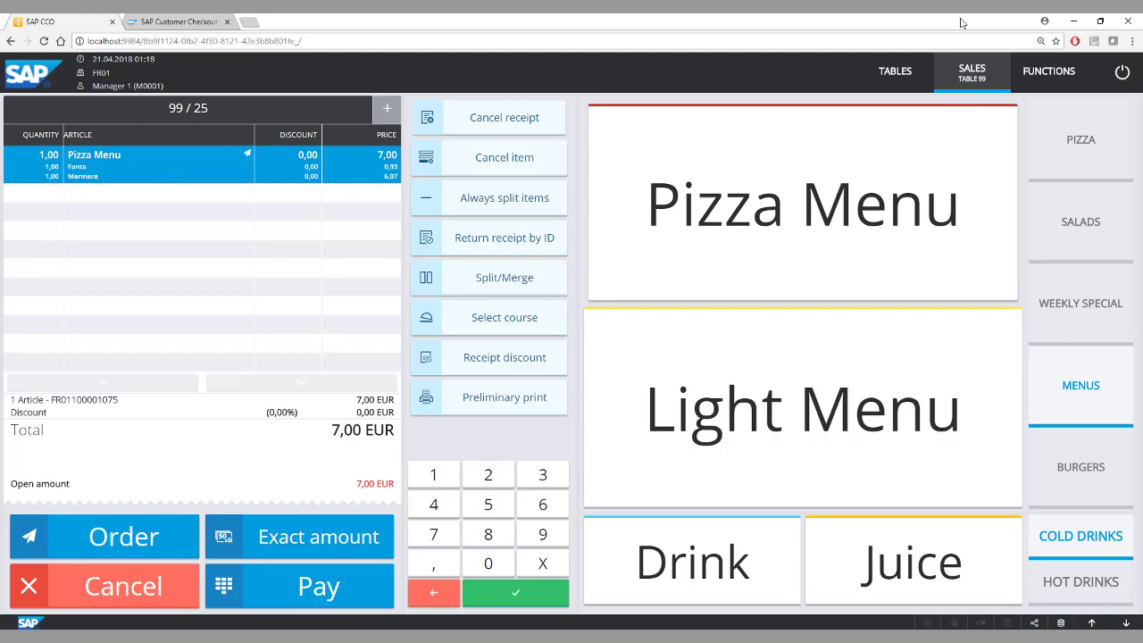
click(1071, 21)
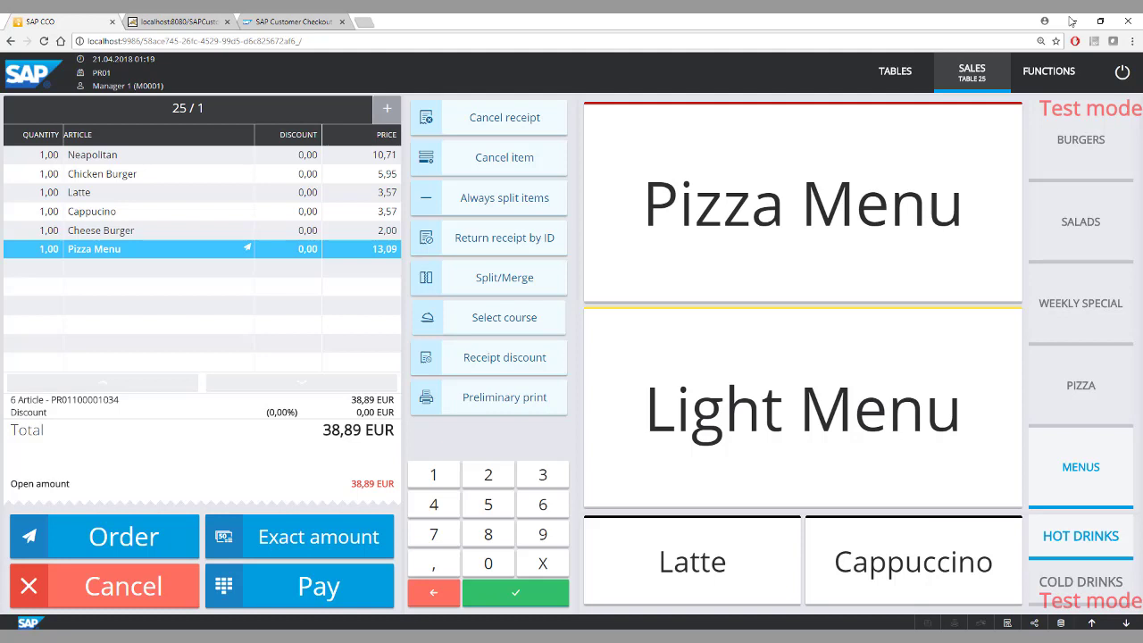
Send table 25's order with the Pizza Menu and reopen the table's receipt.
click(124, 537)
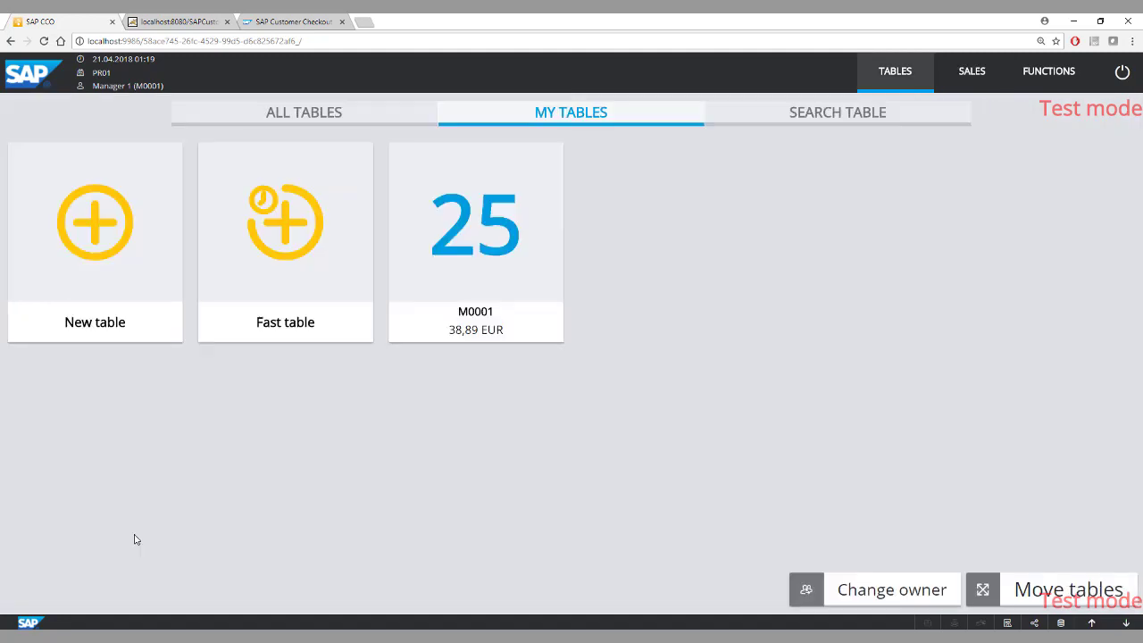
click(440, 241)
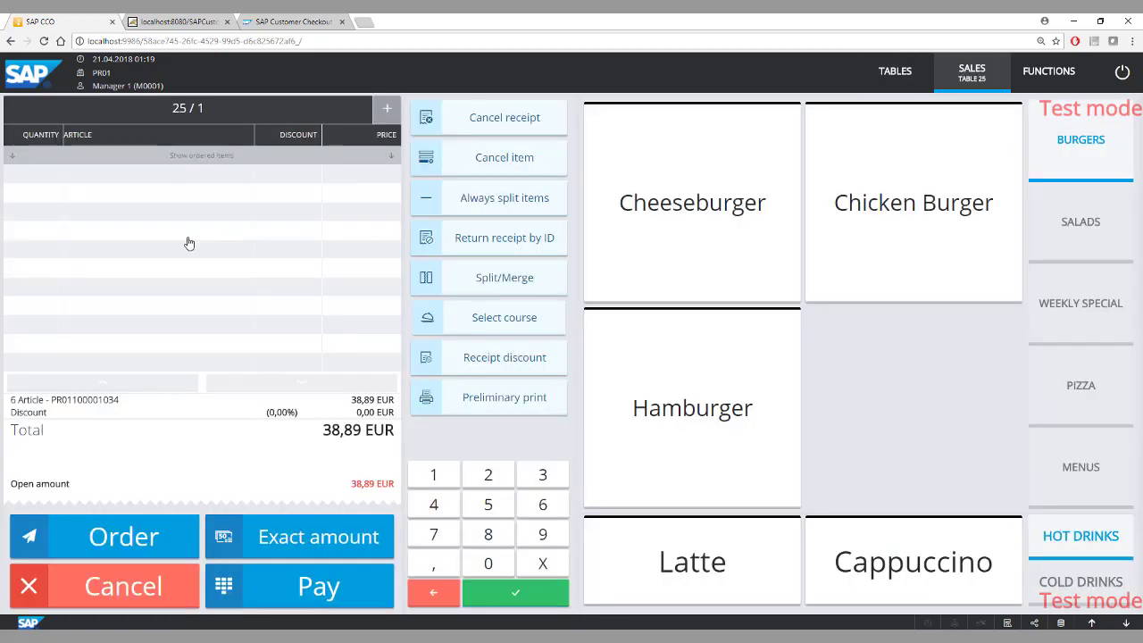
Show table 25's ordered items and split the Neapolitan and the Latte off to the second receipt, 25/2.
click(14, 158)
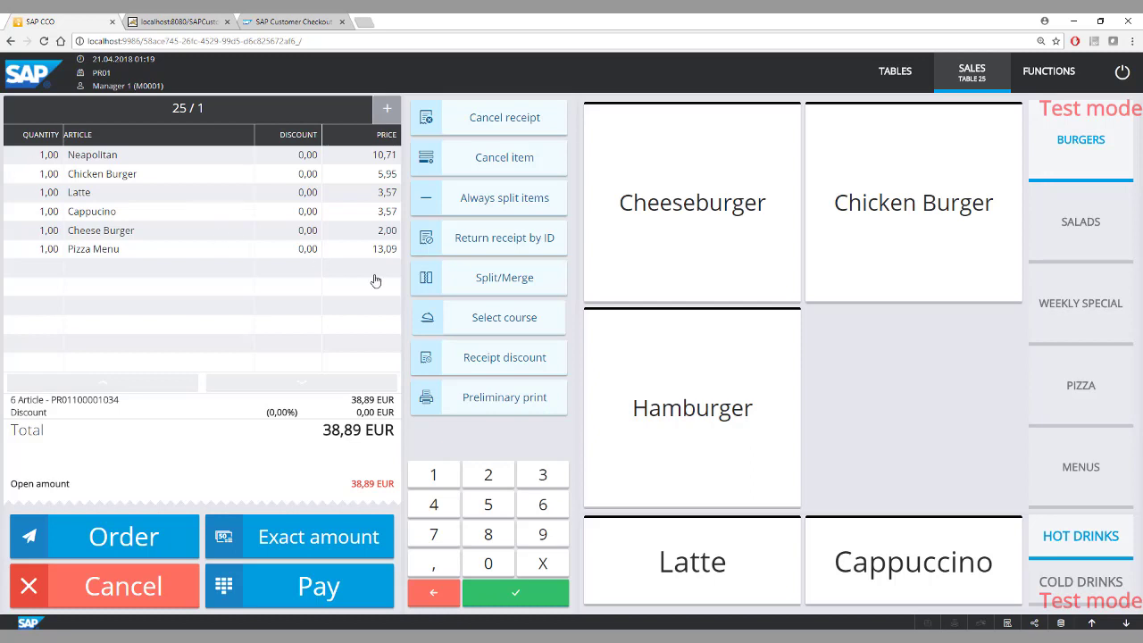
click(506, 280)
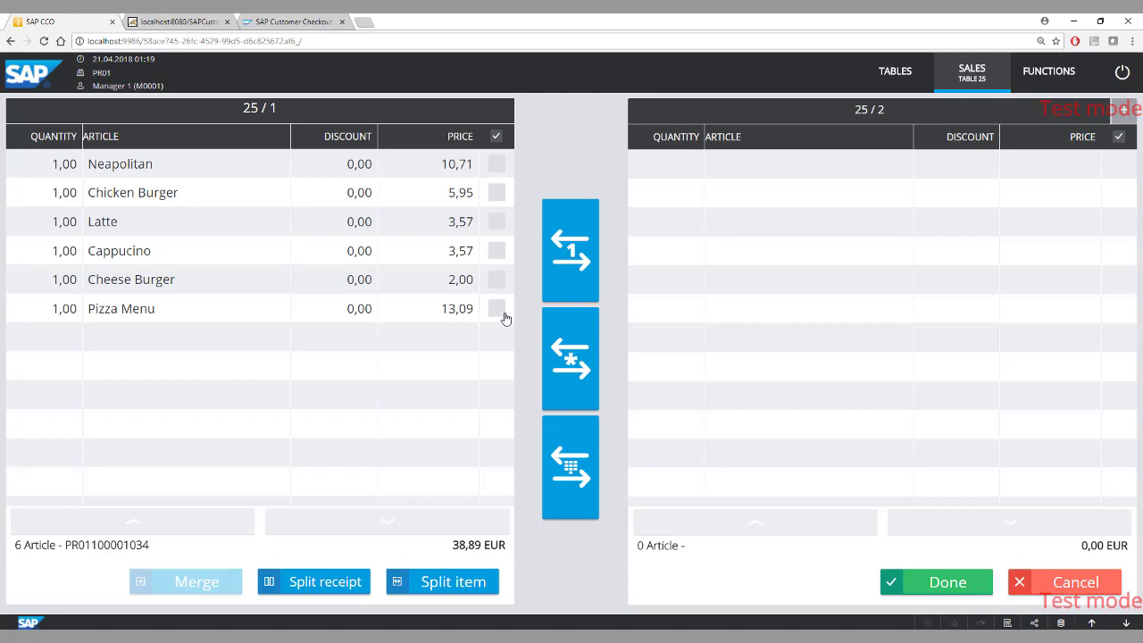
click(497, 164)
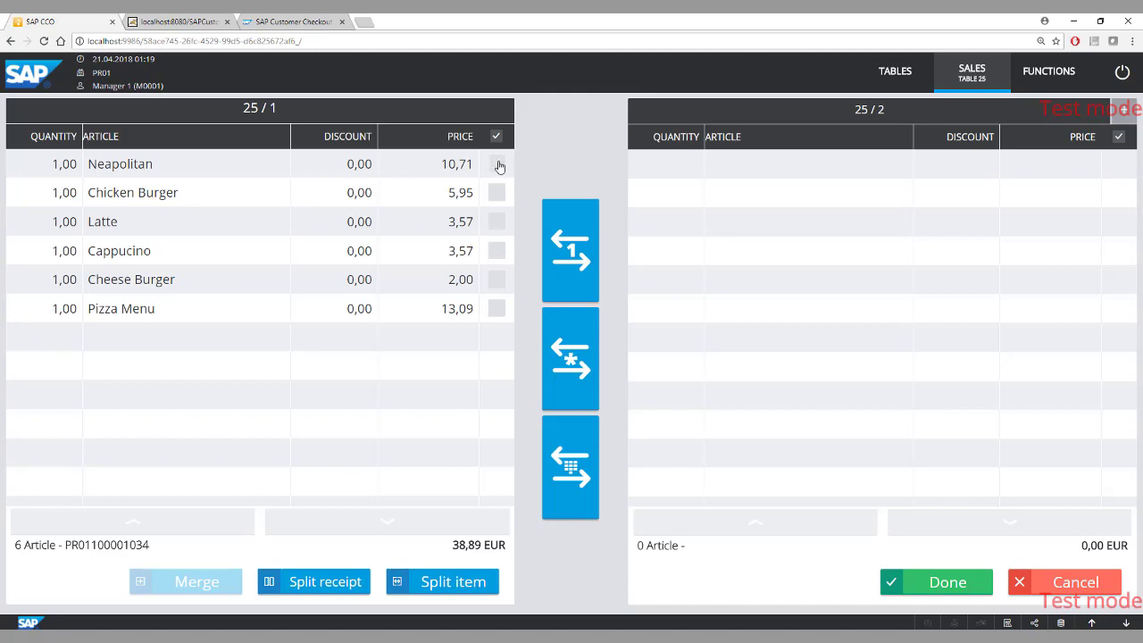
click(504, 222)
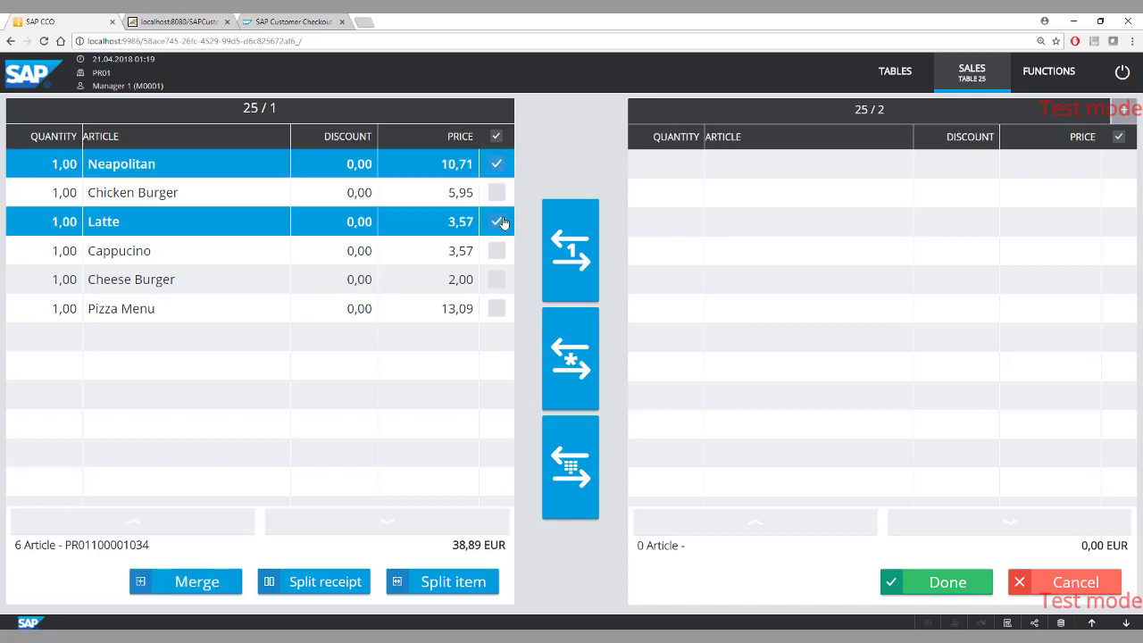
click(563, 250)
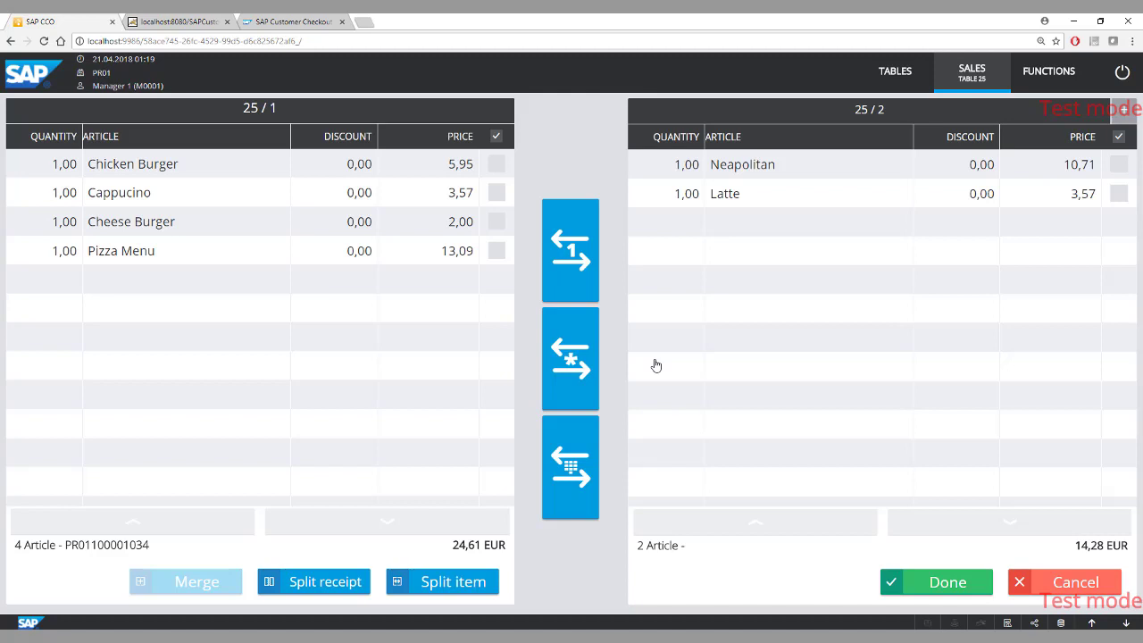
click(939, 587)
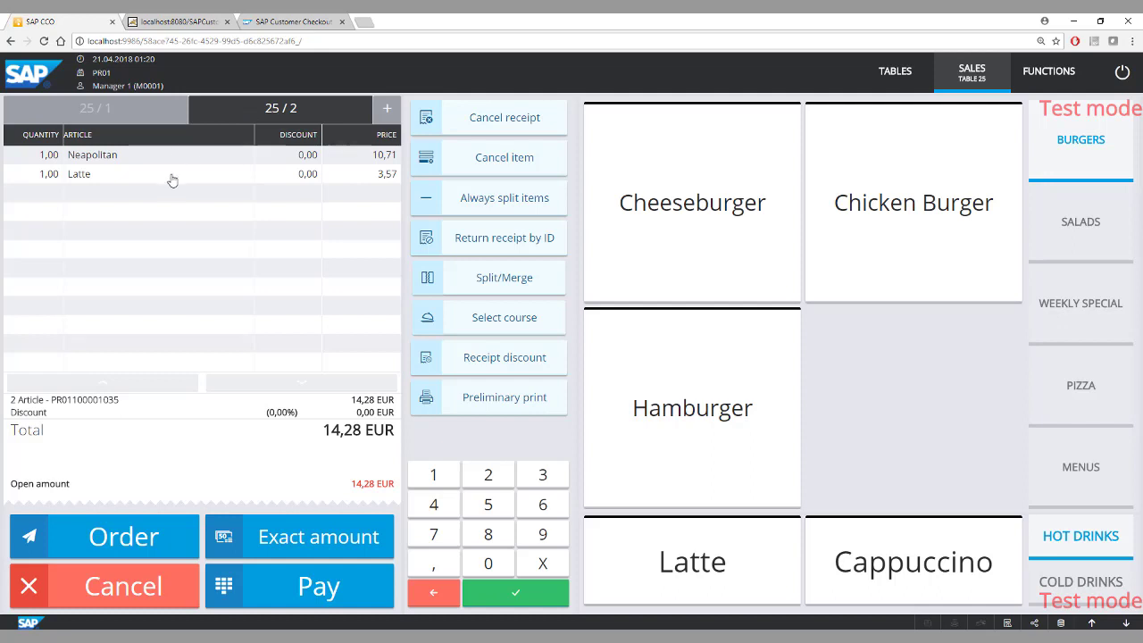
Open the payment of receipt 25/1, view the card and voucher payment options, and return to cash payment.
click(132, 116)
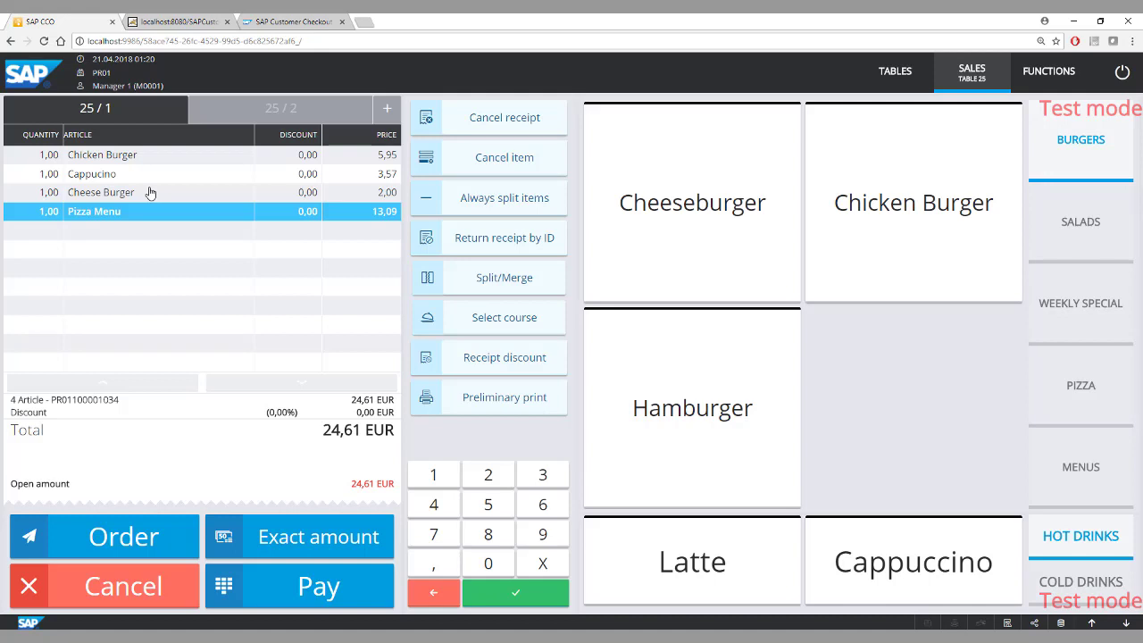
click(325, 586)
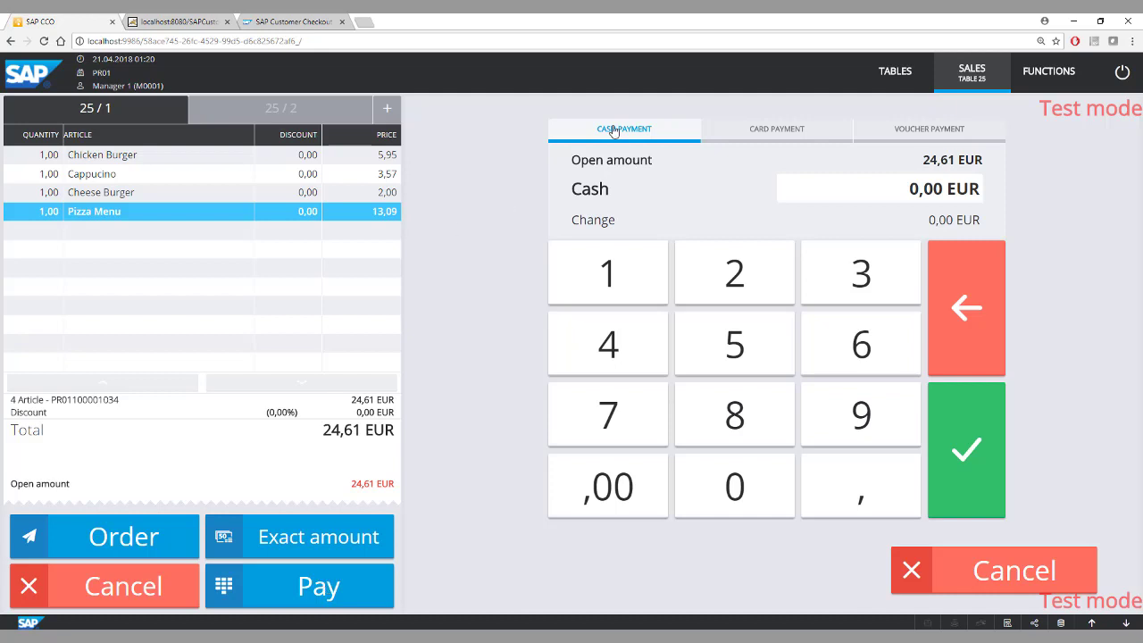
click(766, 137)
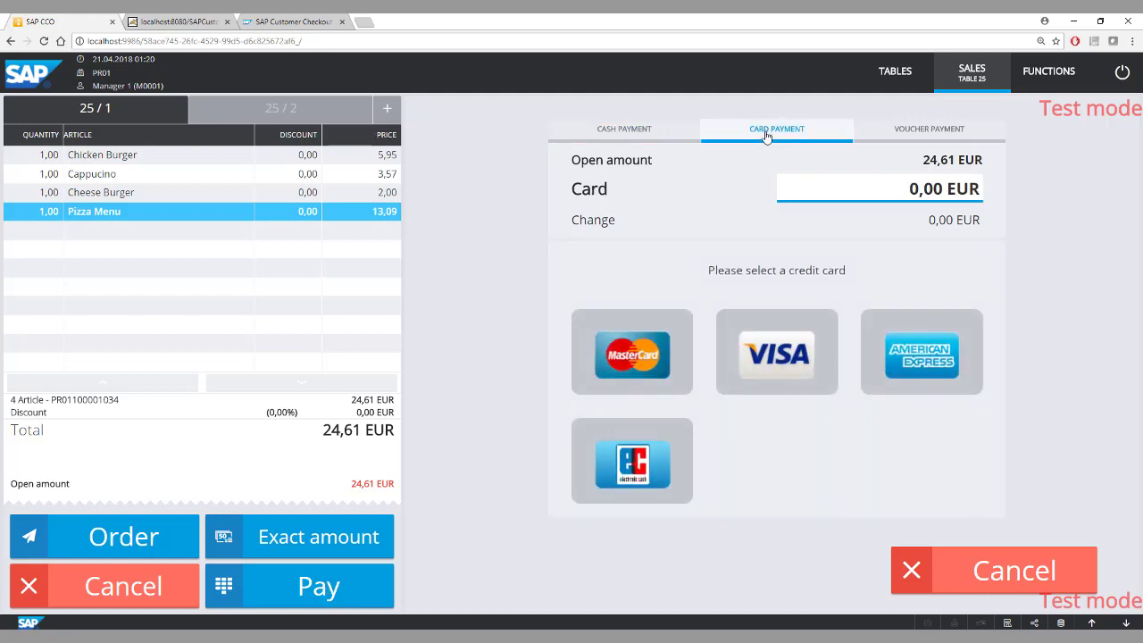
click(914, 133)
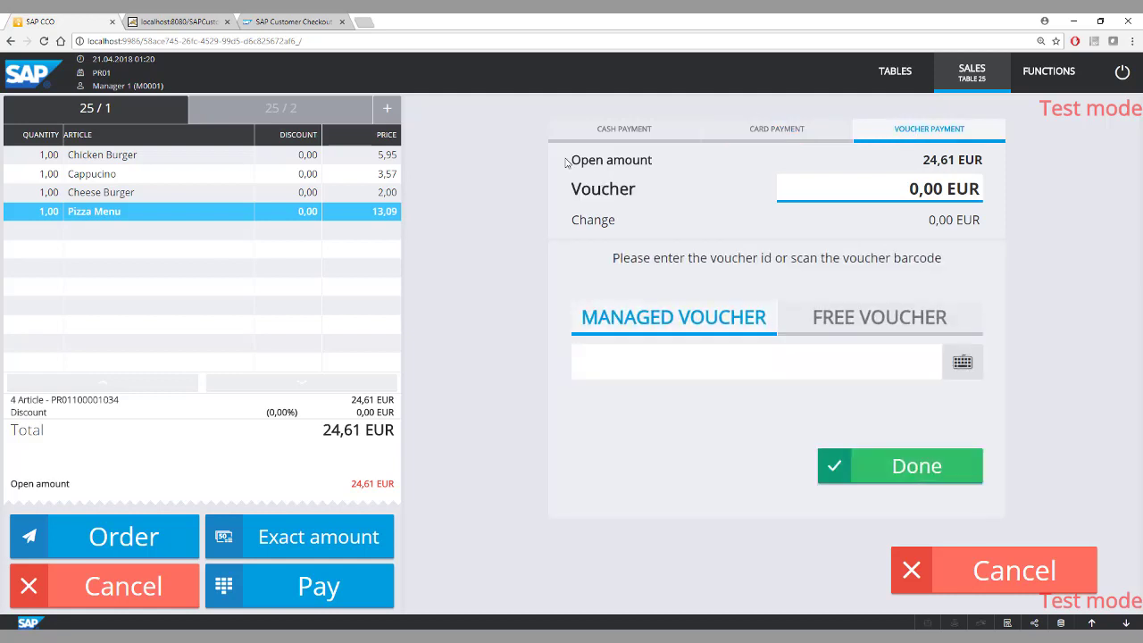
click(646, 132)
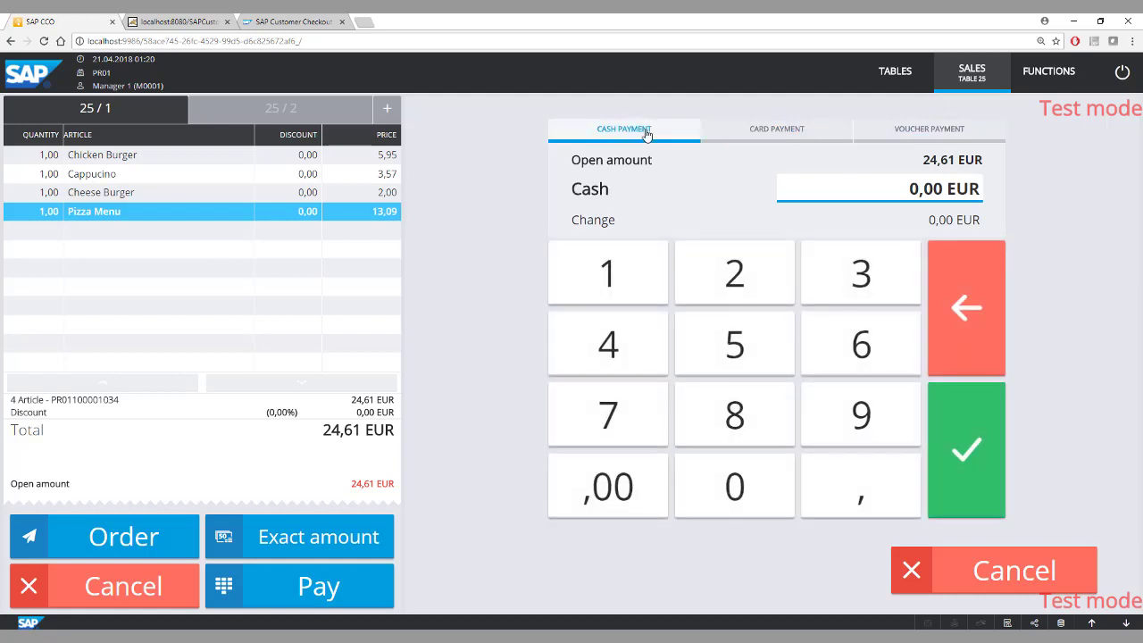
Pay receipt 25/1 in cash with 24,61 EUR.
click(756, 288)
click(604, 354)
click(852, 489)
click(843, 366)
click(613, 276)
click(964, 444)
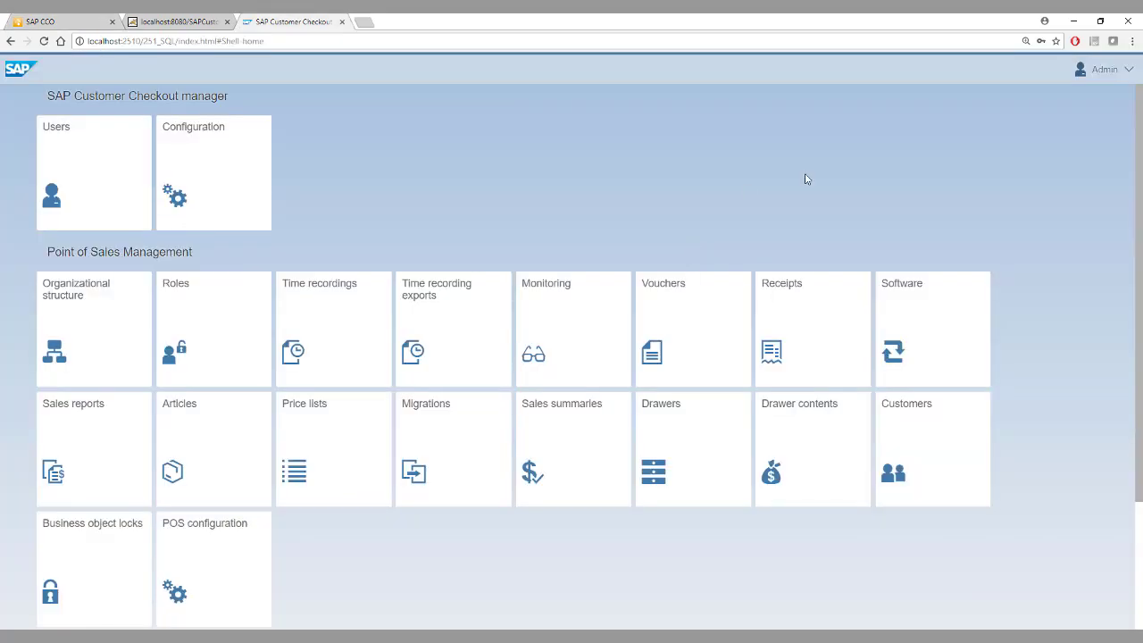
In the SAP Customer Checkout manager, examine the sales items of the 24.61 EUR direct sale receipt and copy its receipt ID.
click(814, 334)
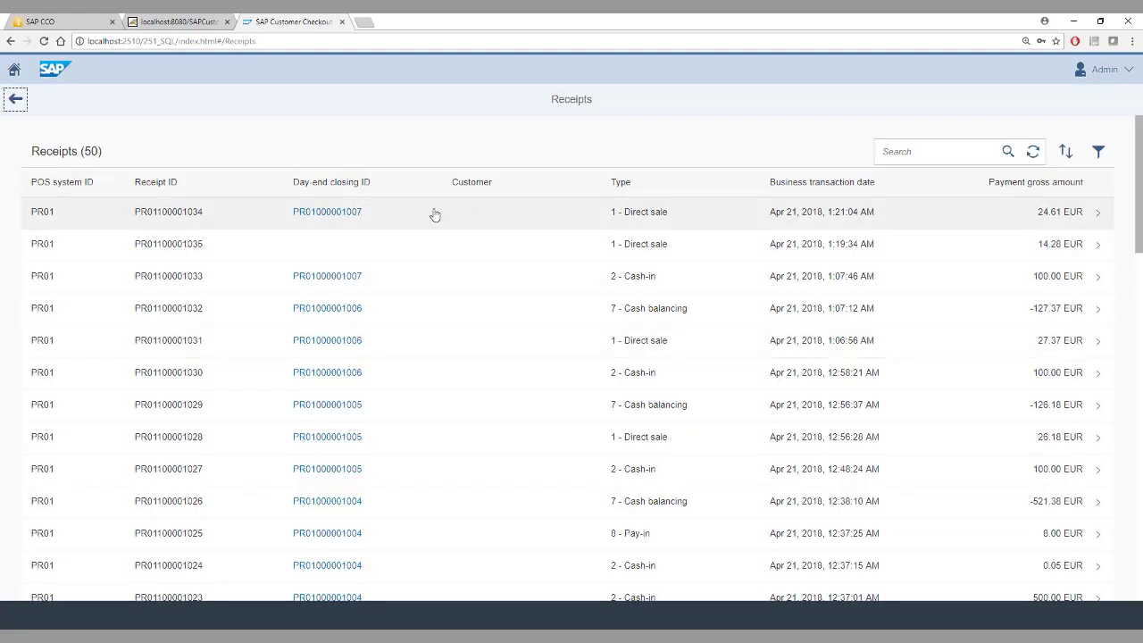
click(434, 215)
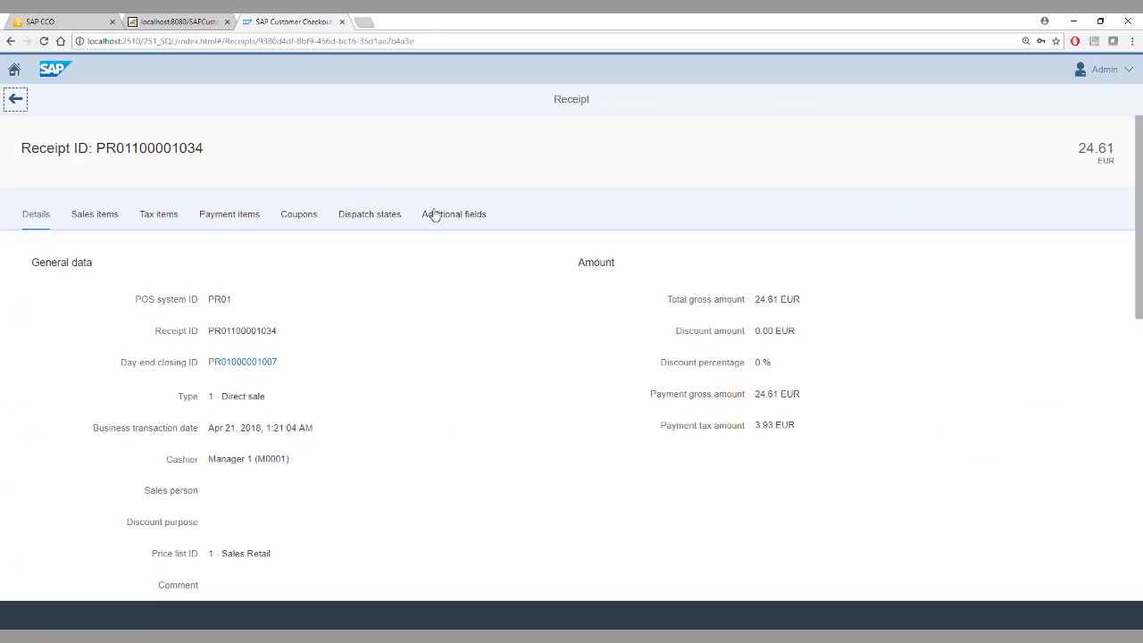
click(105, 215)
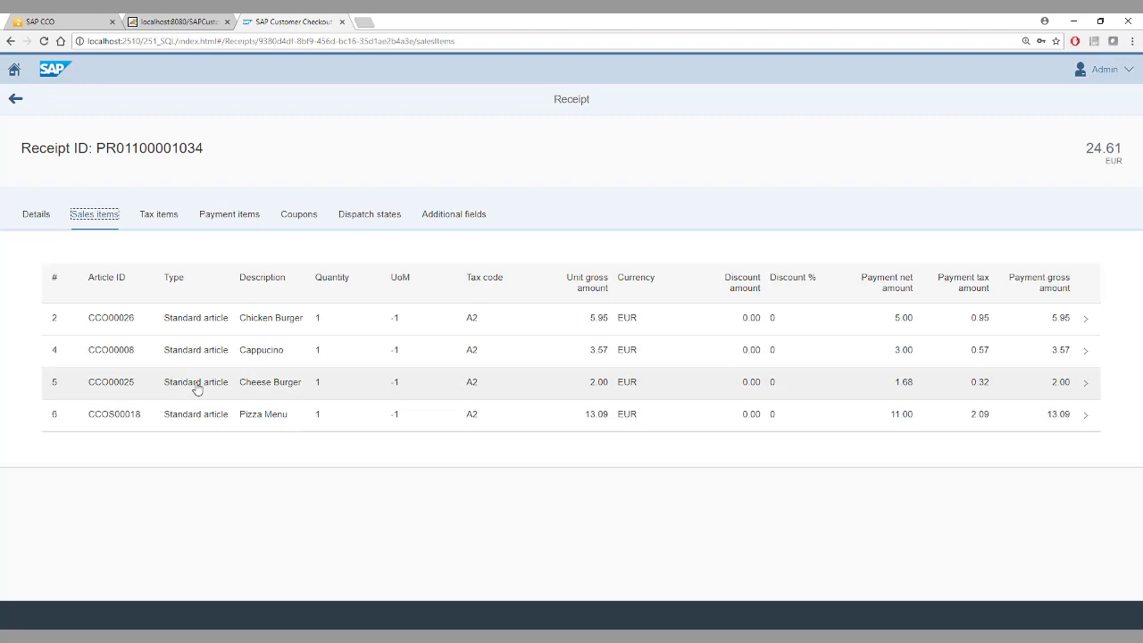
double_click(144, 148)
key(ctrl+c)
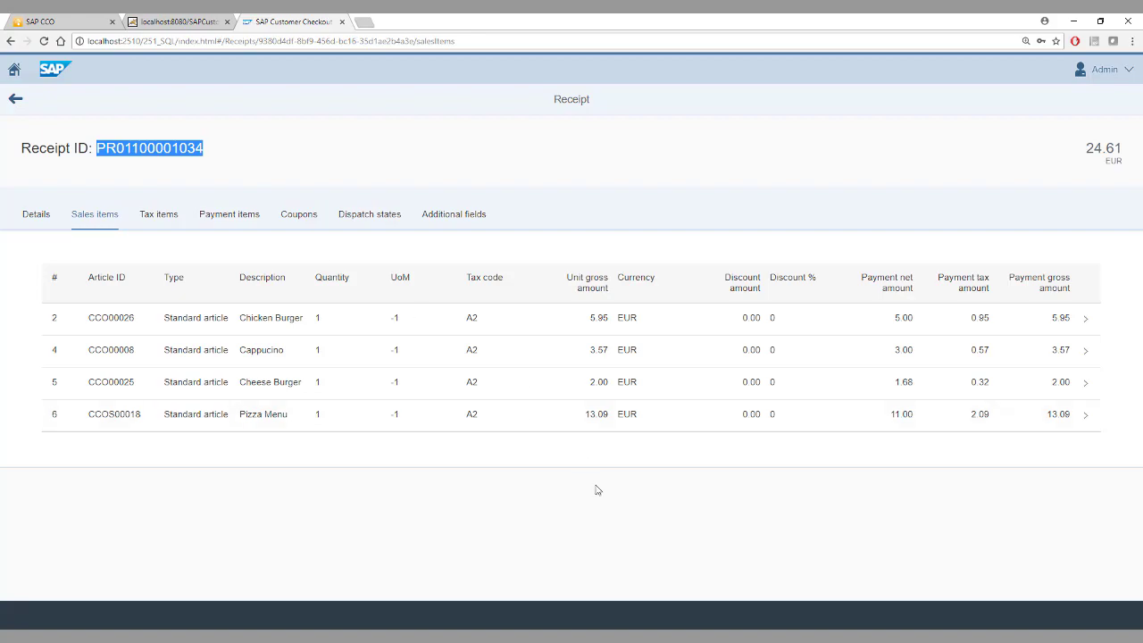
Switch to SAP Business One and find the AR invoice by the copied receipt ID in the customer reference number.
key(alt+Tab)
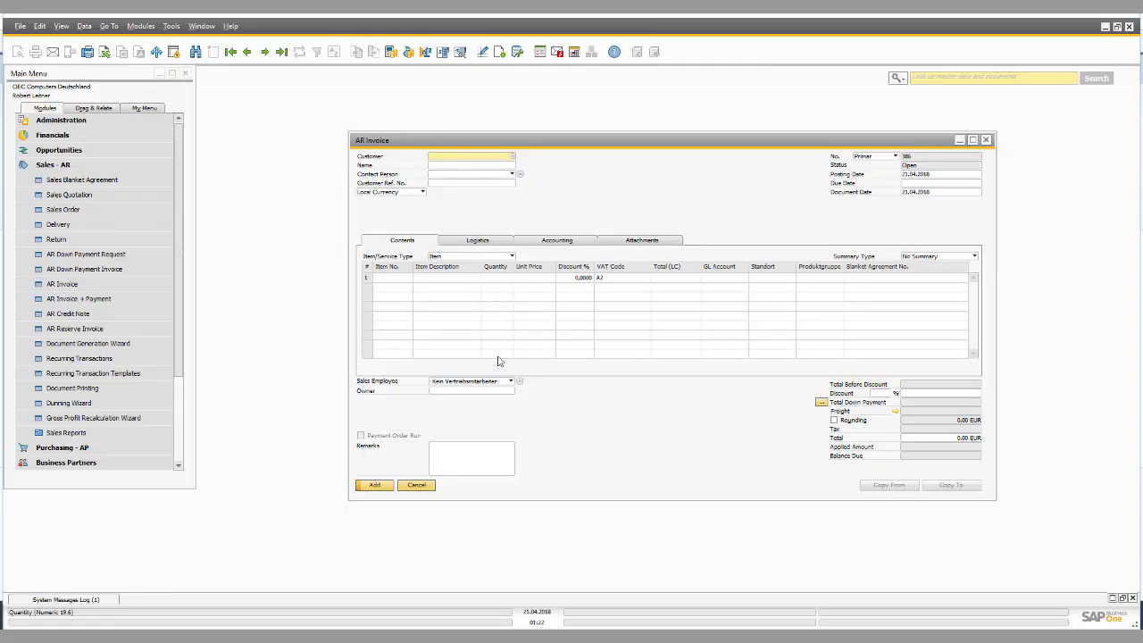
key(ctrl+f)
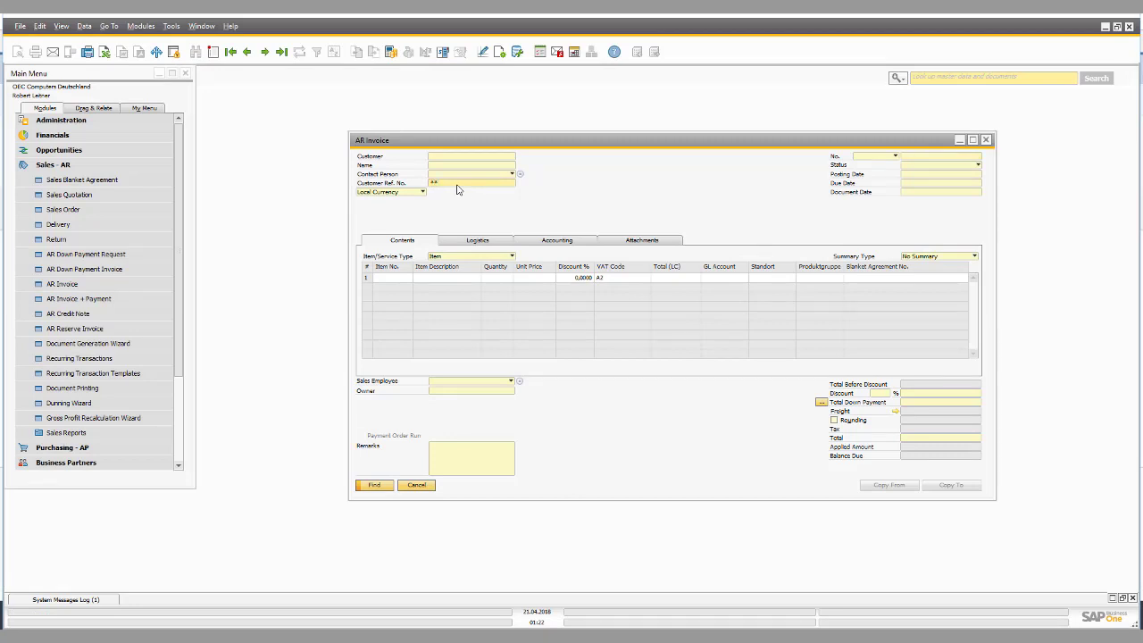
key(ctrl+v)
click(375, 486)
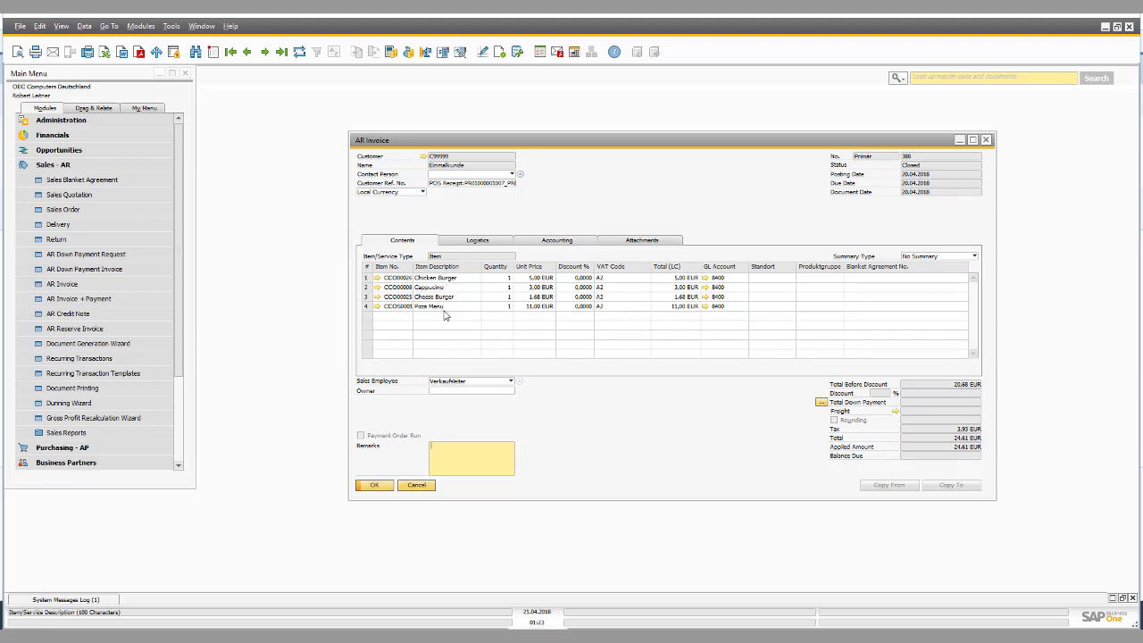
Examine the AR invoice's relationship map, the linked incoming payment and its cash payment means, and close the payment.
right_click(575, 195)
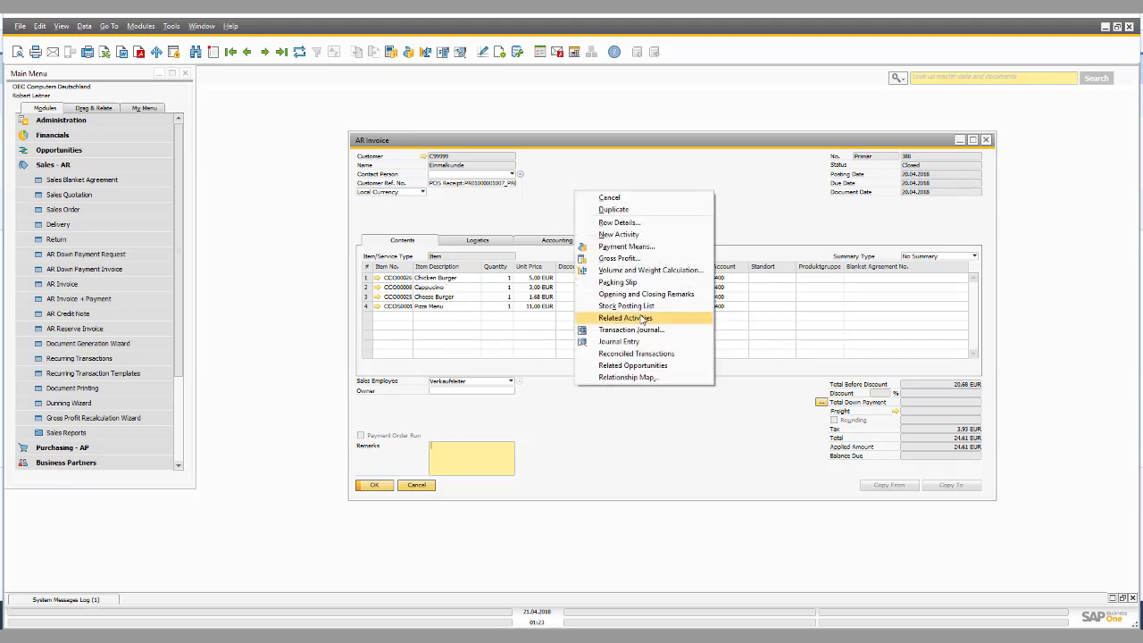
click(643, 378)
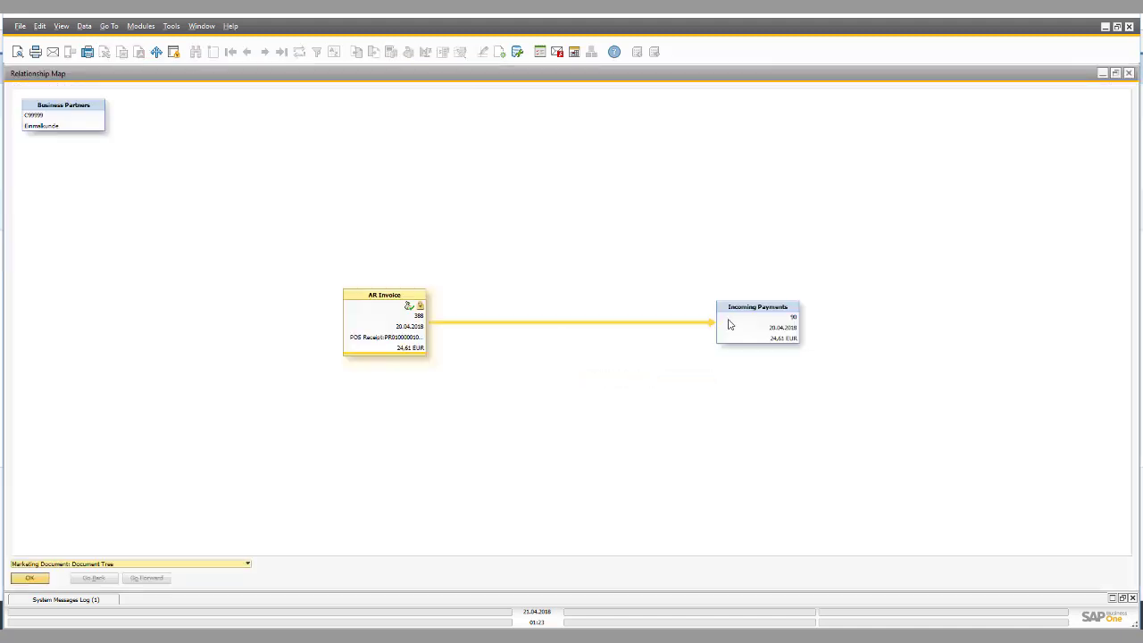
double_click(757, 312)
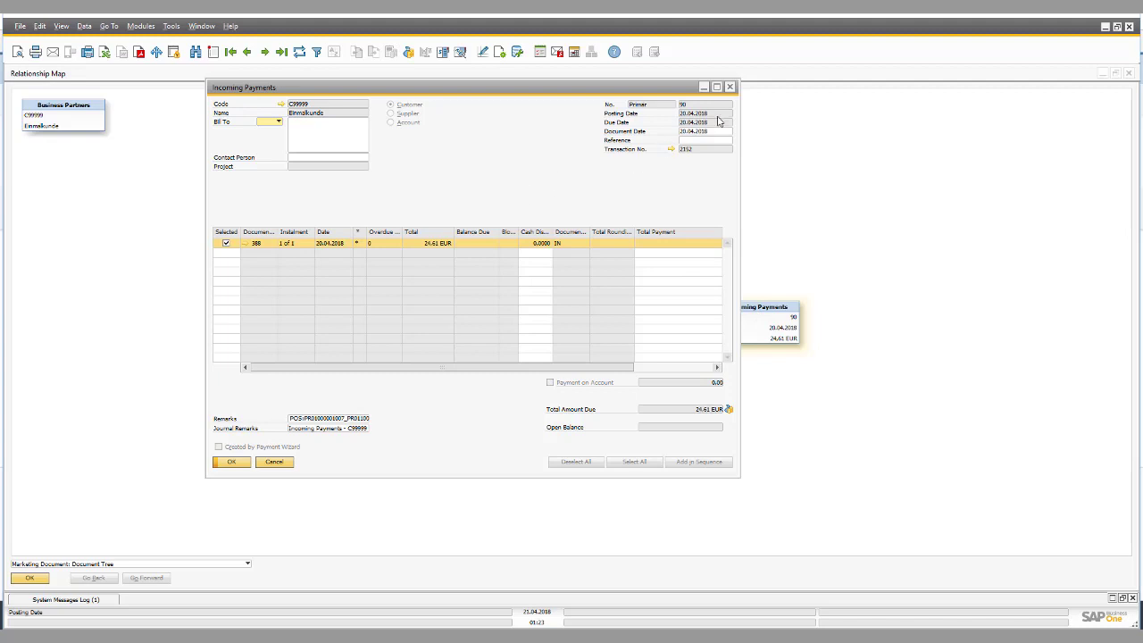
click(409, 52)
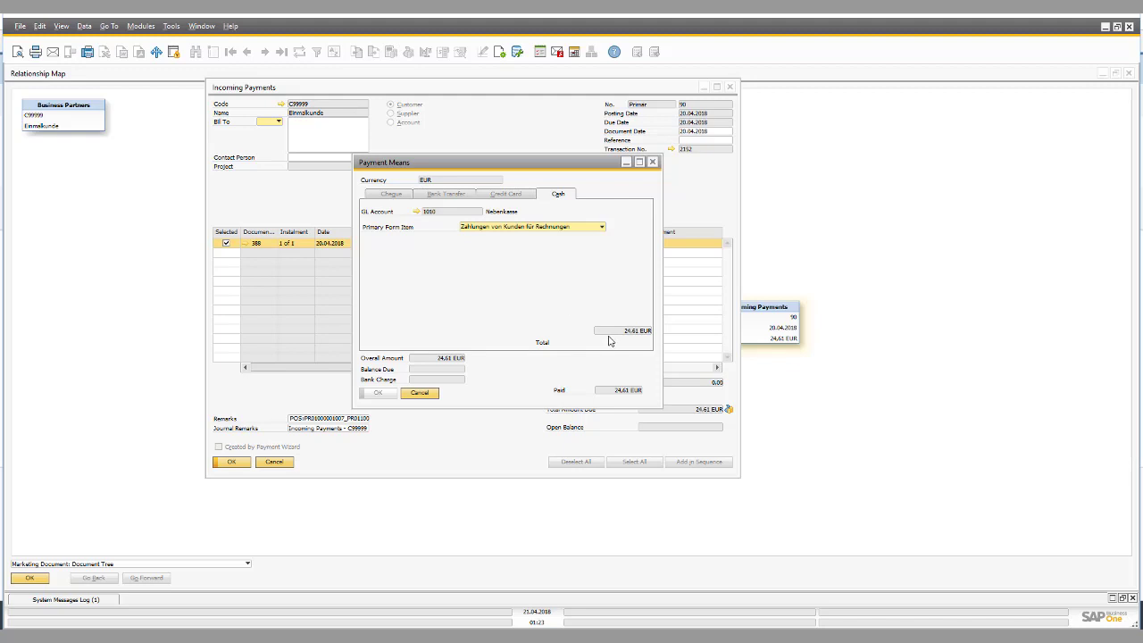
click(419, 393)
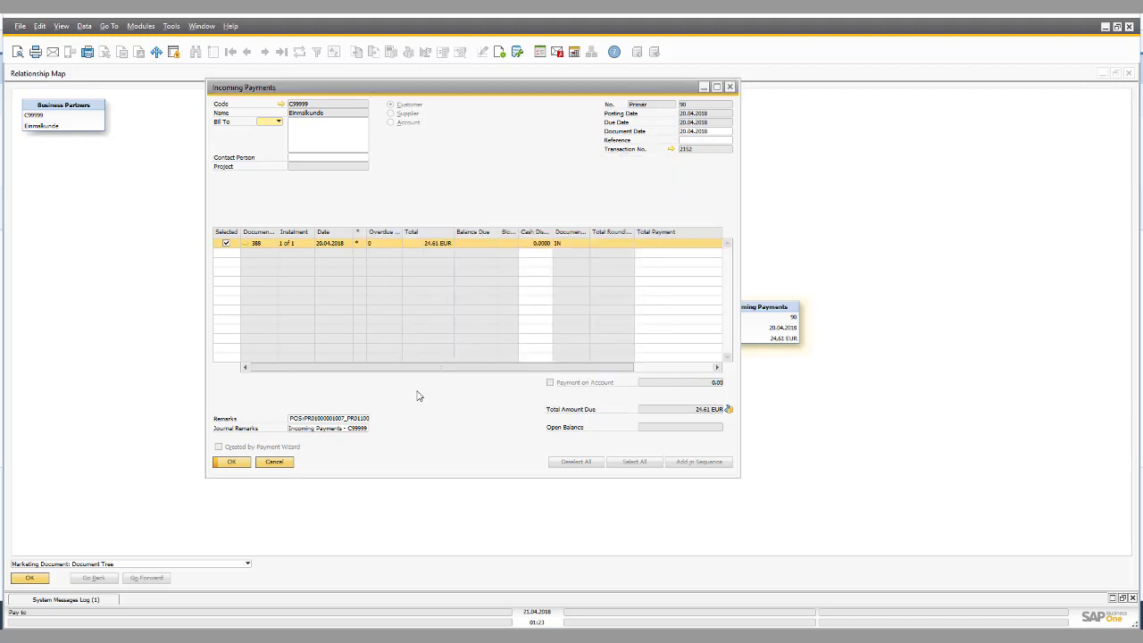
click(279, 462)
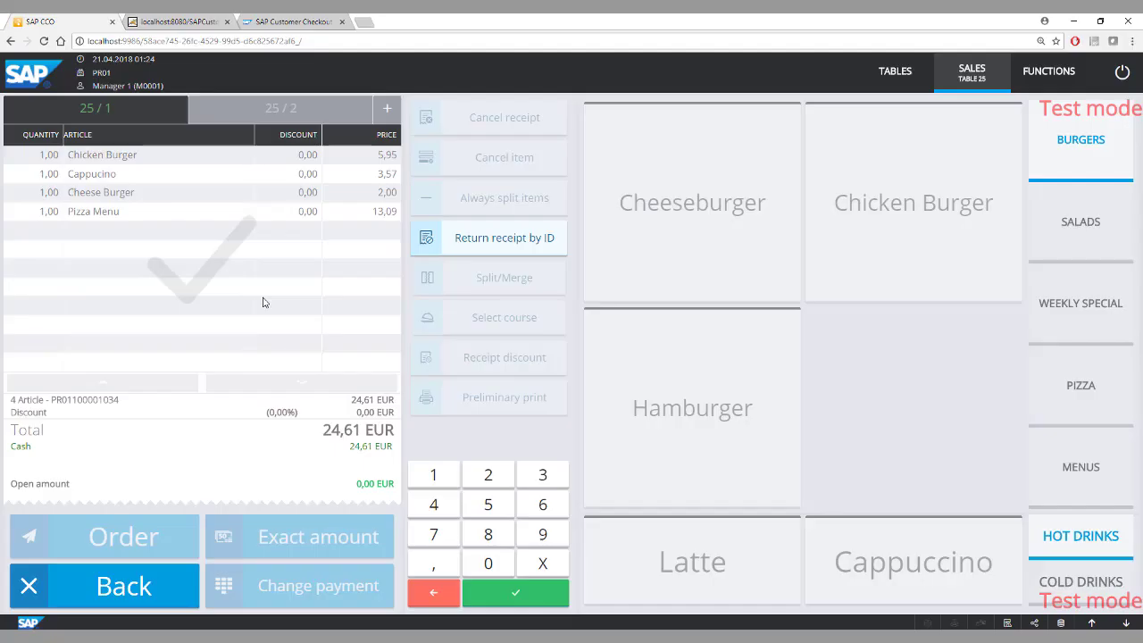
Back in the POS, add a Caesar salad to receipt 25/2 and cancel that item before ordering.
click(276, 114)
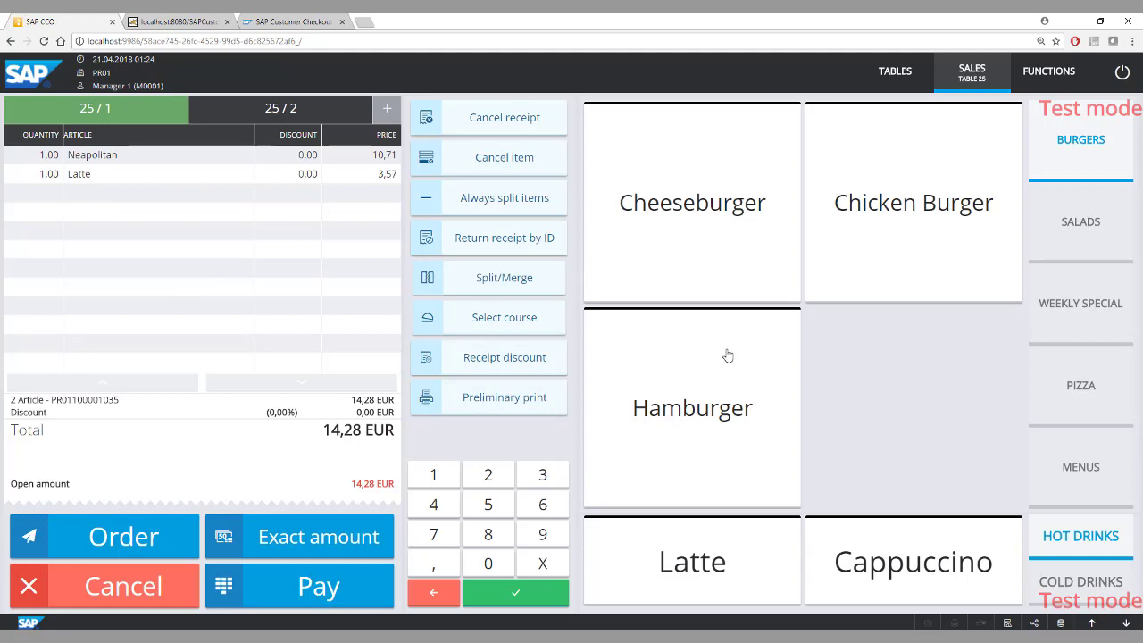
click(1084, 257)
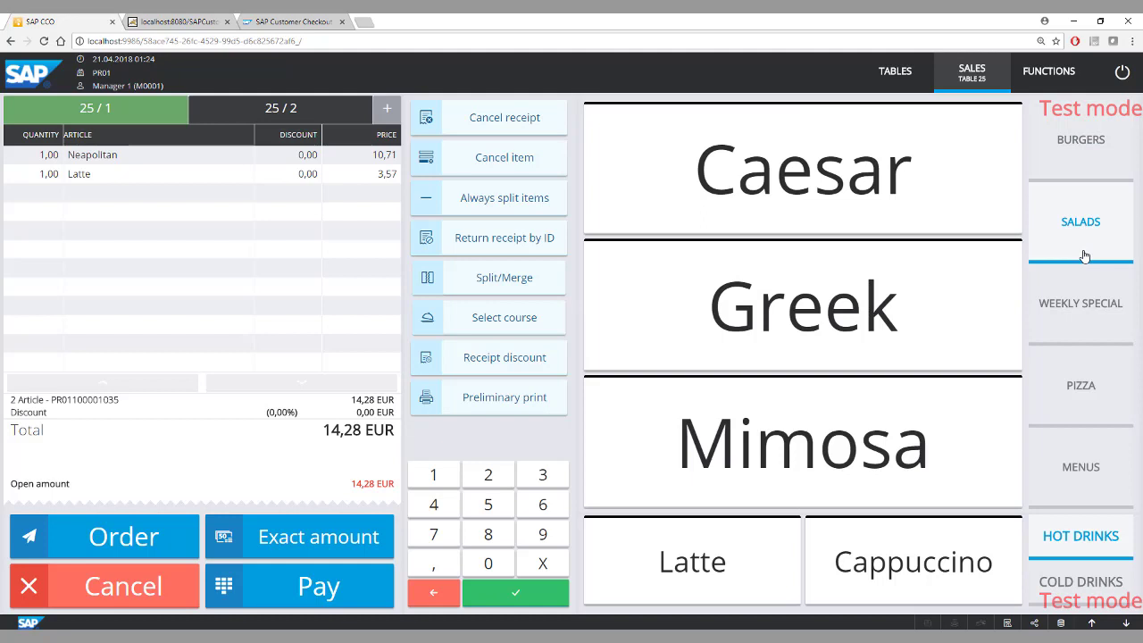
click(820, 183)
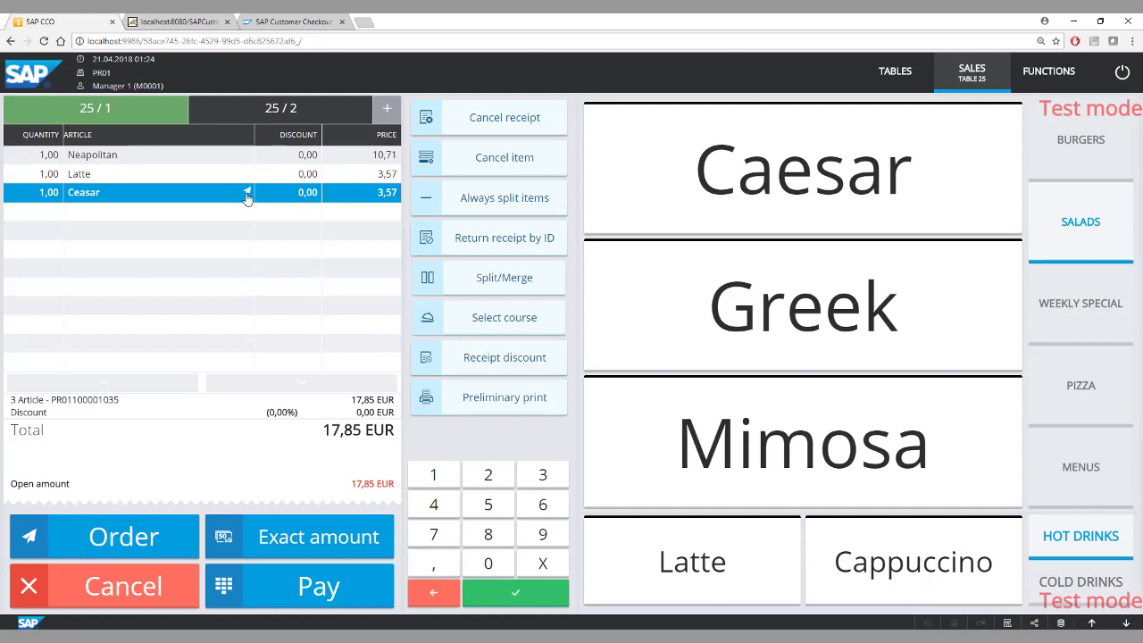
click(480, 175)
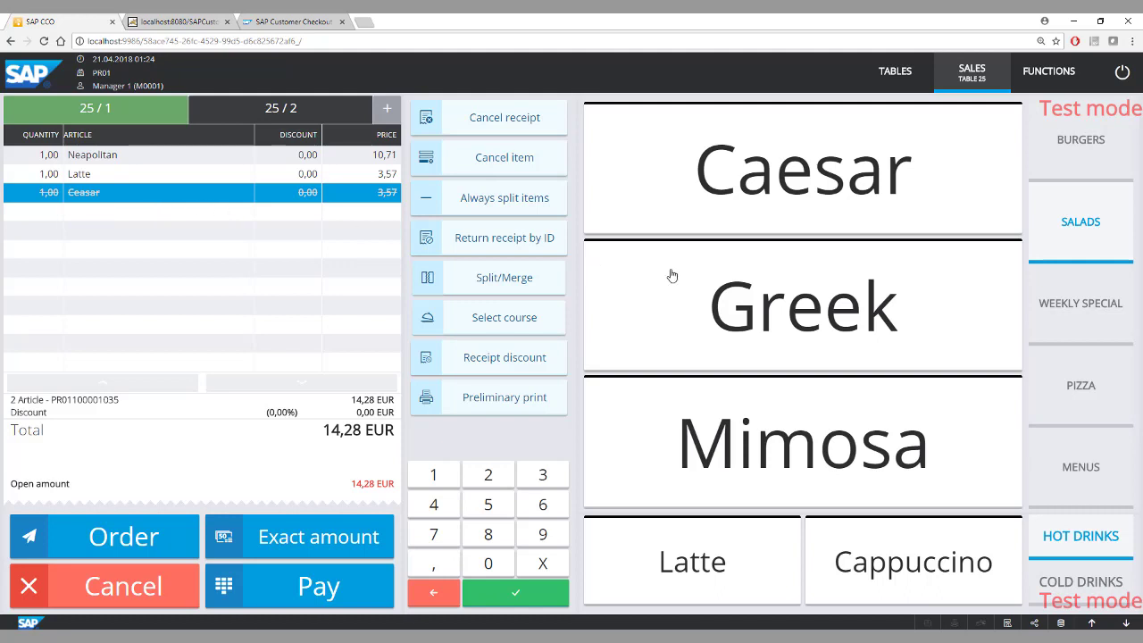
Add a Greek salad to receipt 25/2, send the order, and reopen the receipt.
click(843, 304)
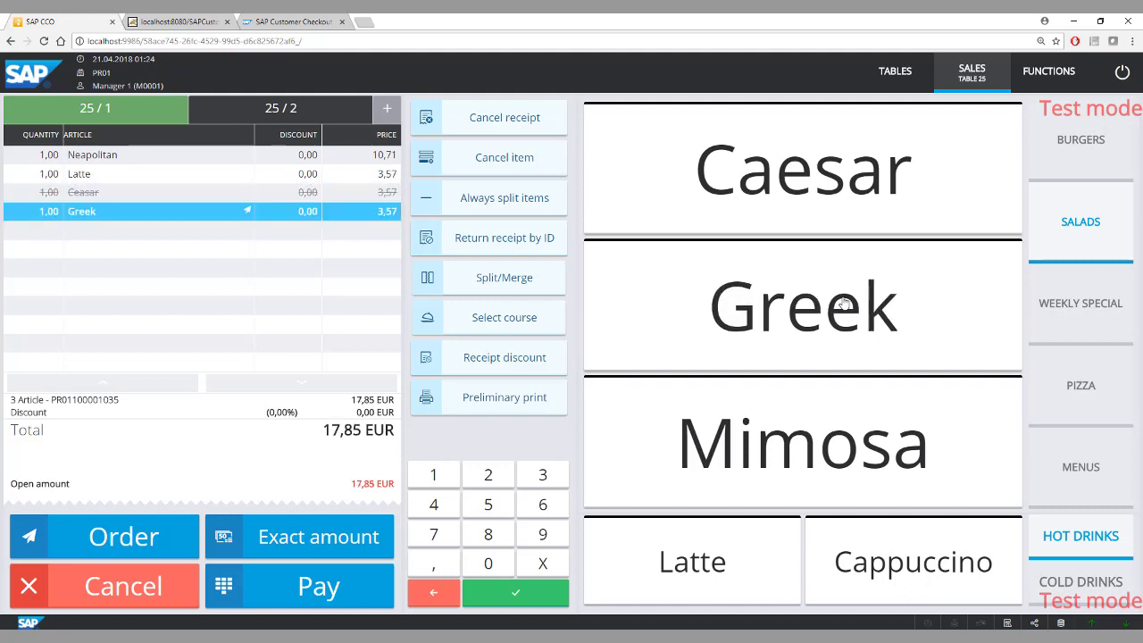
click(121, 540)
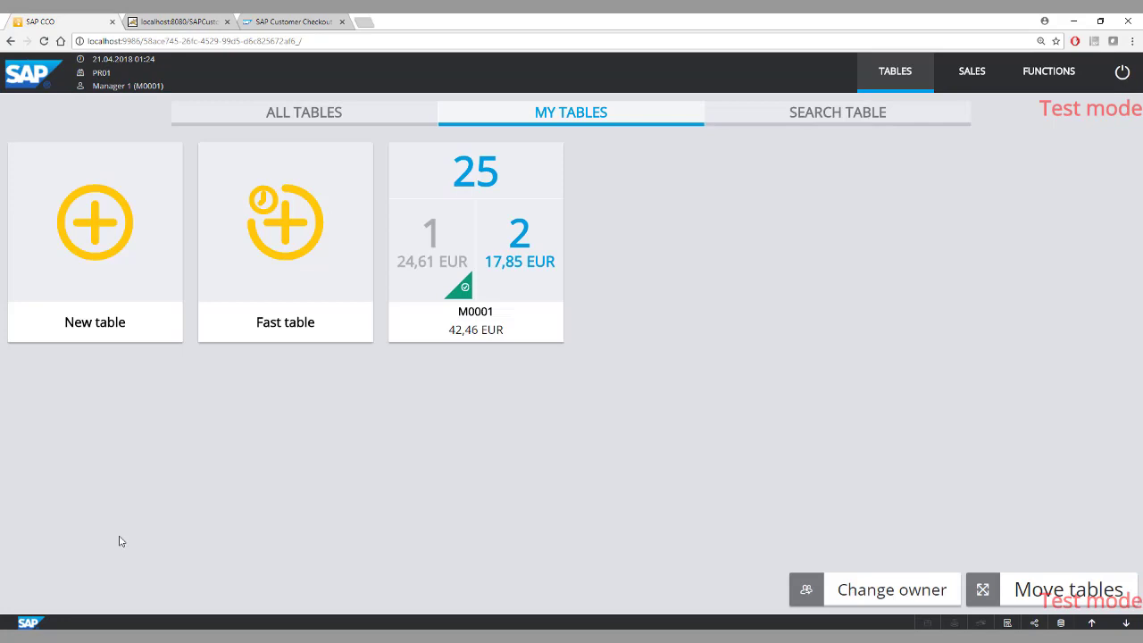
click(535, 236)
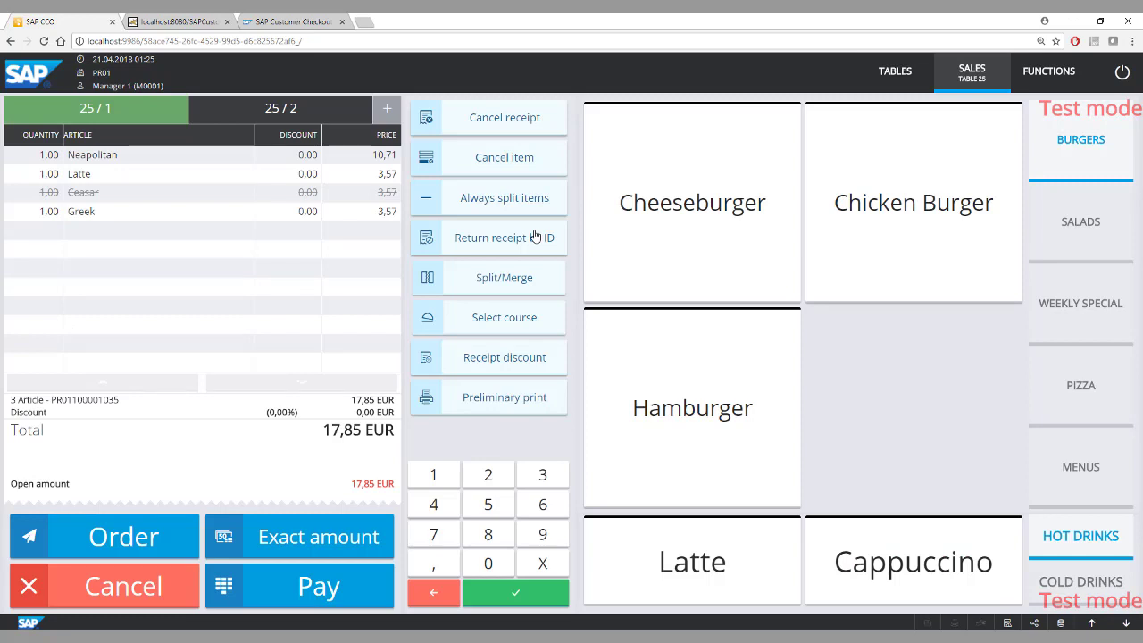
Cancel the already ordered Greek salad on receipt 25/2, accepting the new item with negative quantity.
click(122, 214)
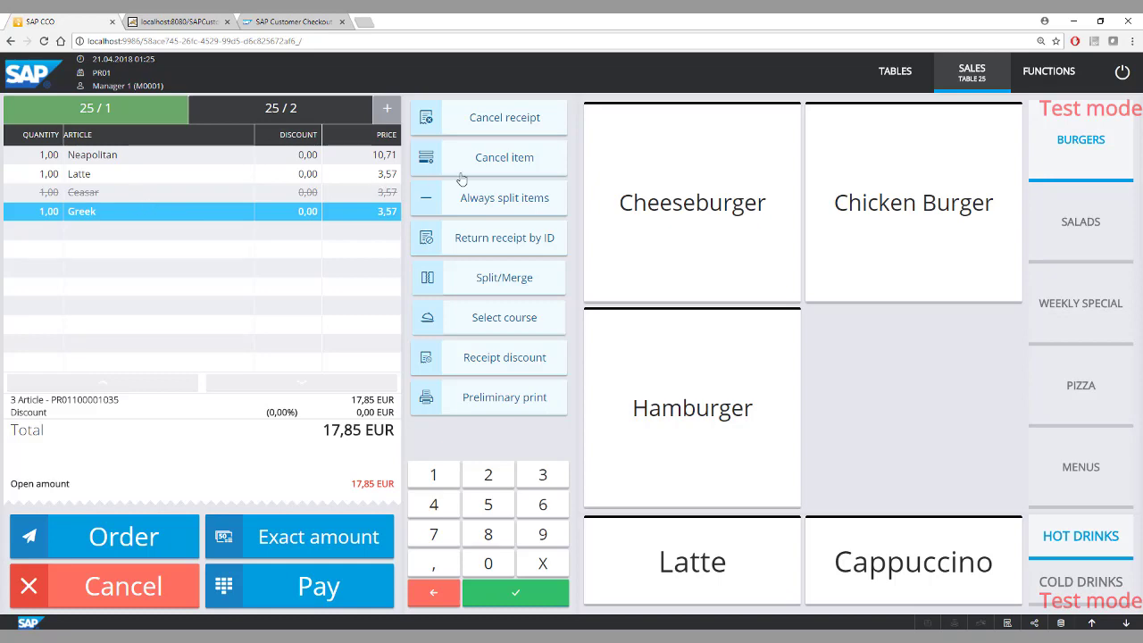
click(502, 161)
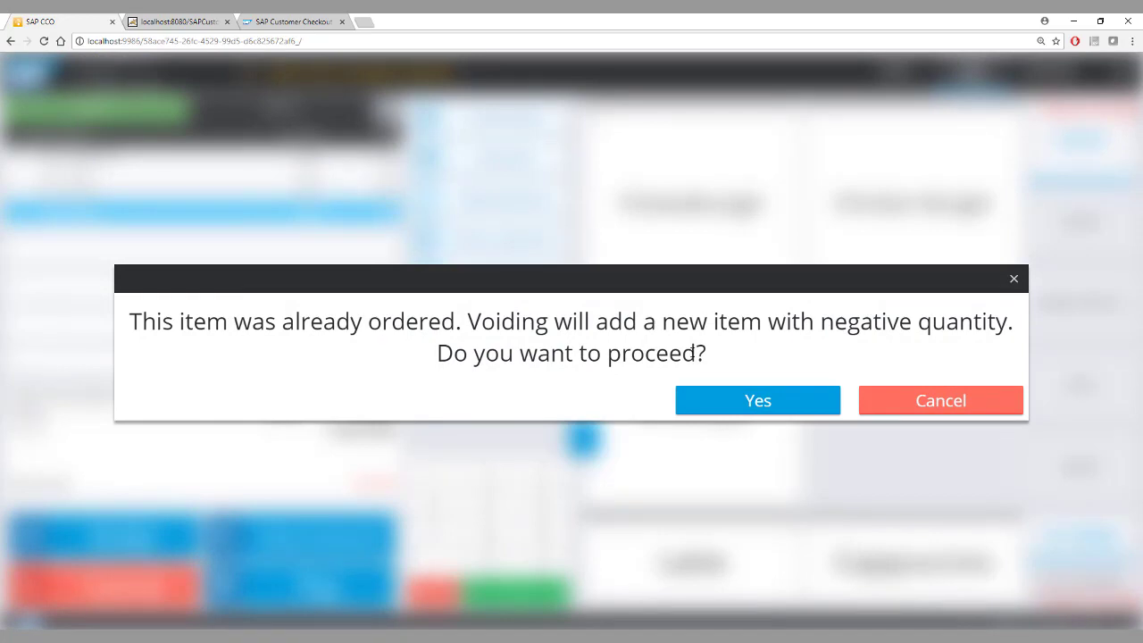
click(758, 401)
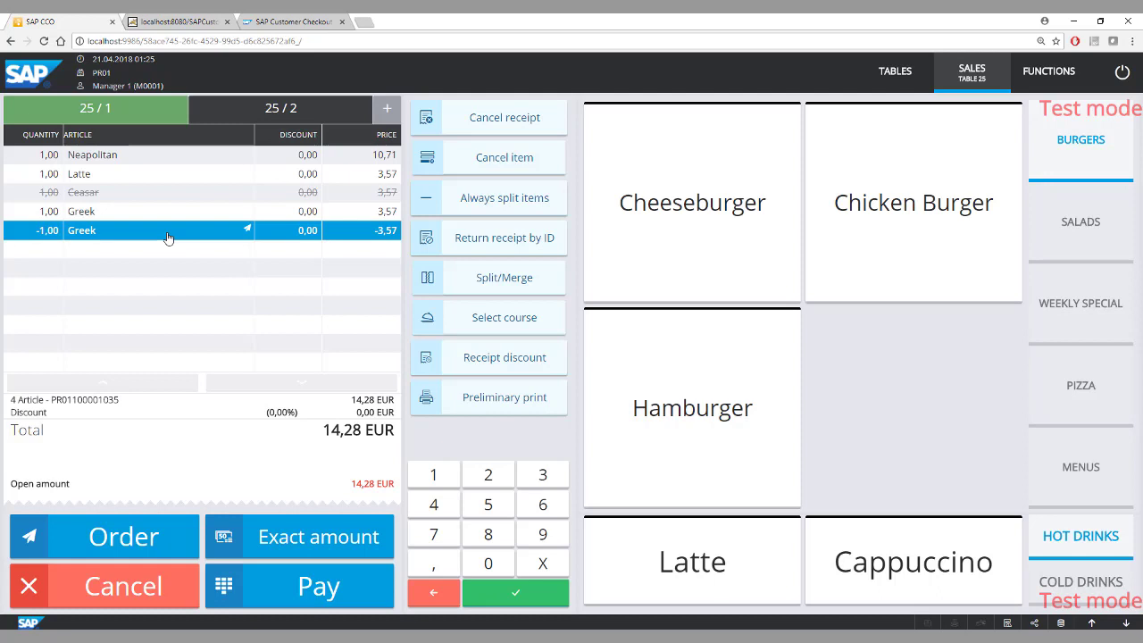
Pay the open 14,28 EUR of receipt 25/1 in full by Master Card.
click(167, 239)
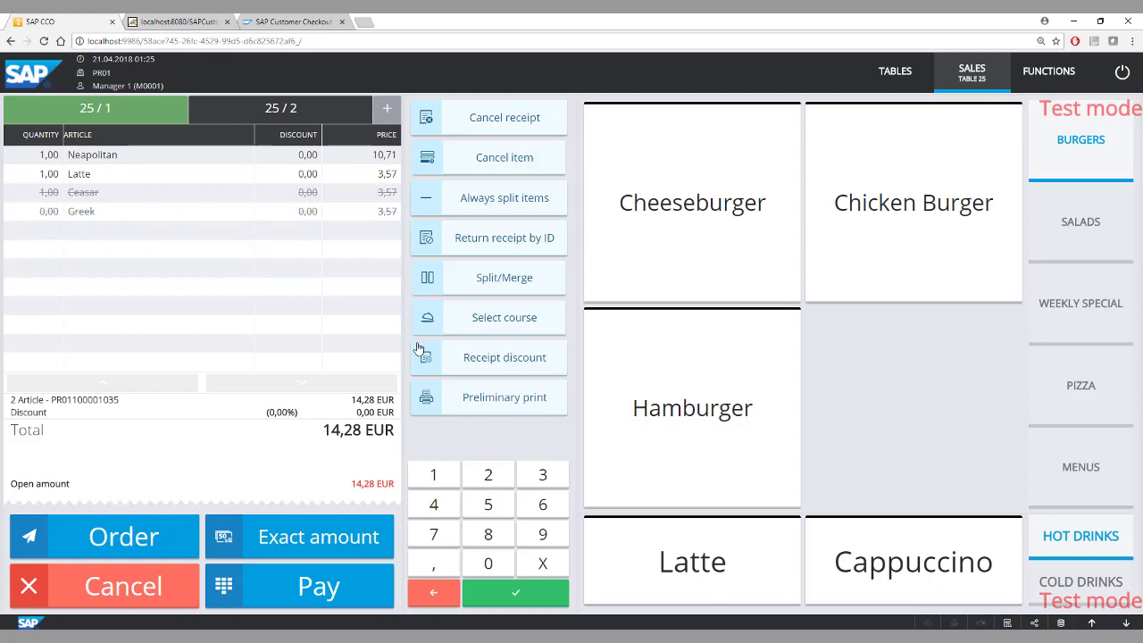
click(323, 582)
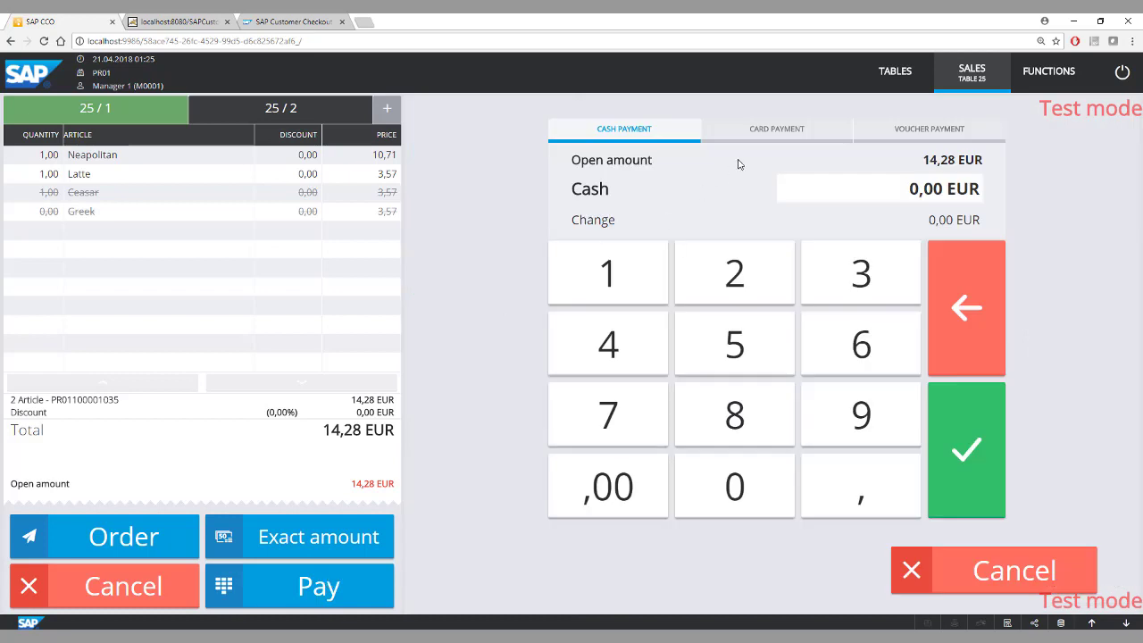
click(773, 129)
click(618, 355)
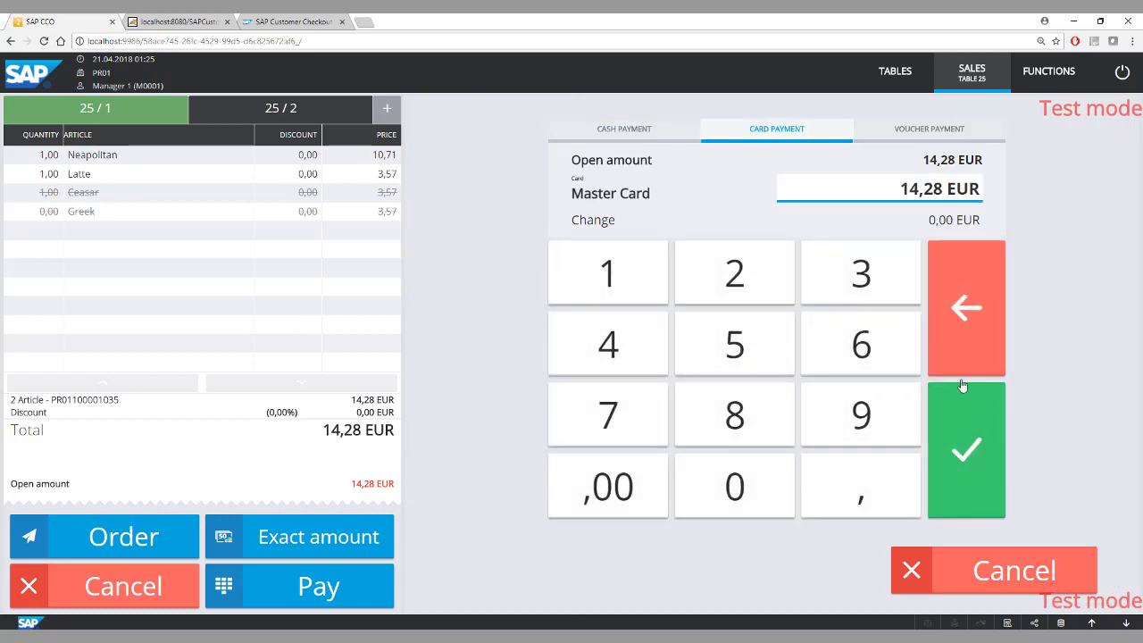
click(968, 449)
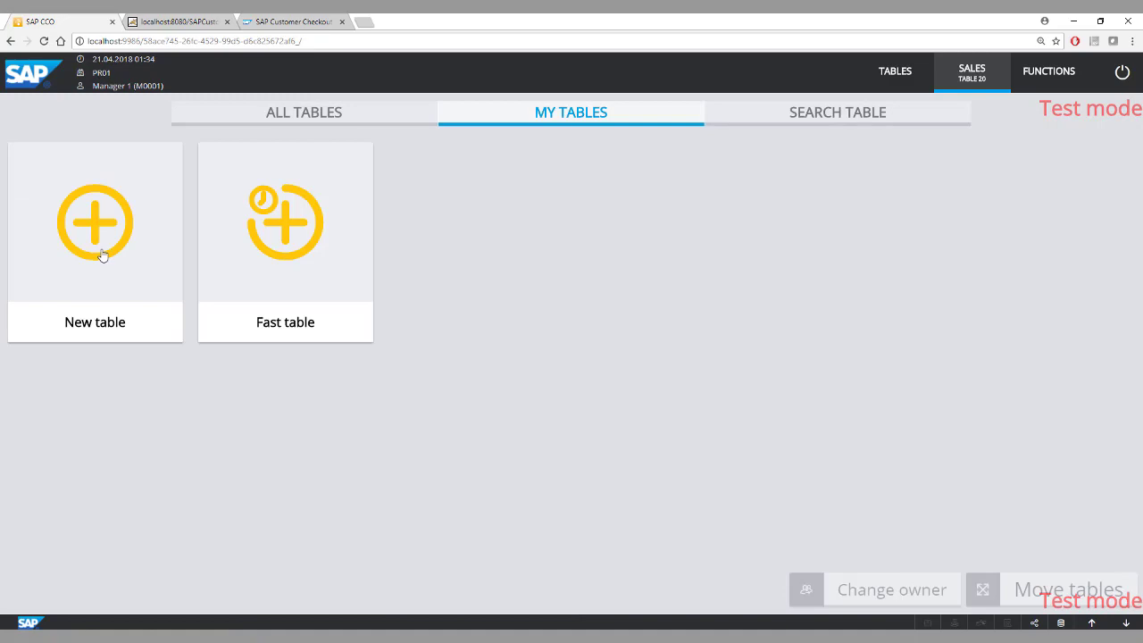
Create new table 20 and add one Neapolitan and one Sicilian pizza to its receipt.
click(103, 256)
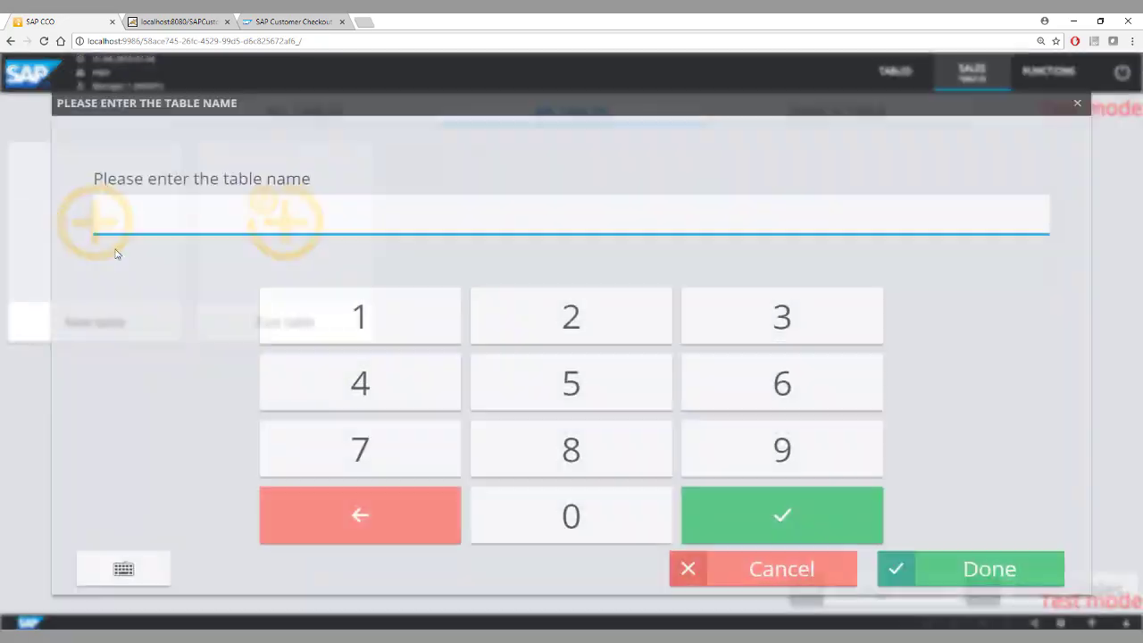
click(513, 336)
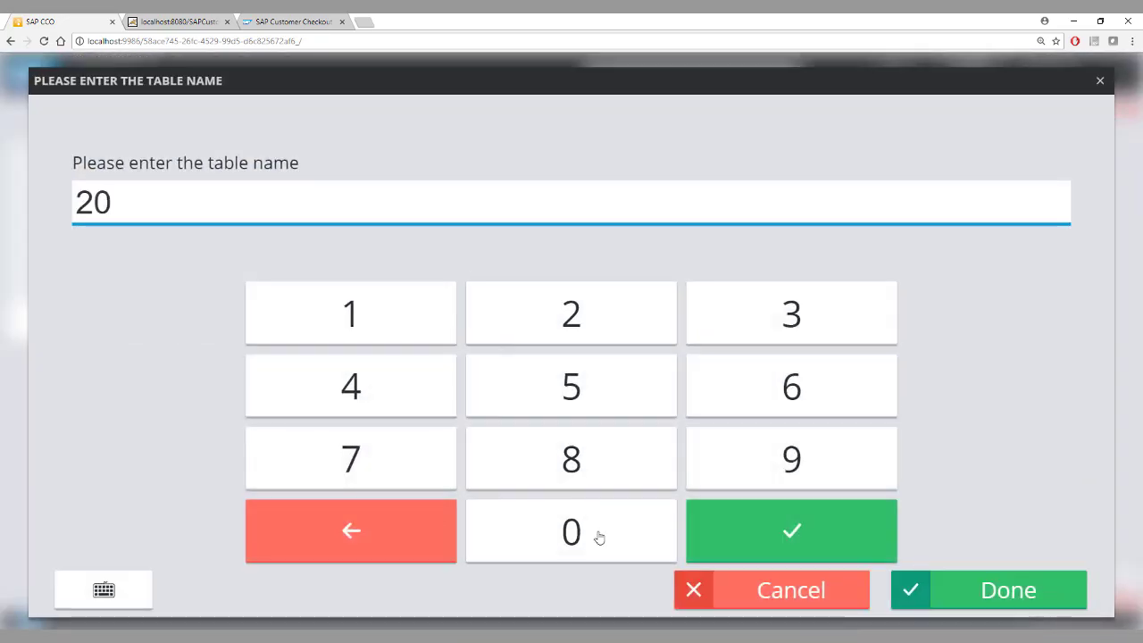
click(937, 604)
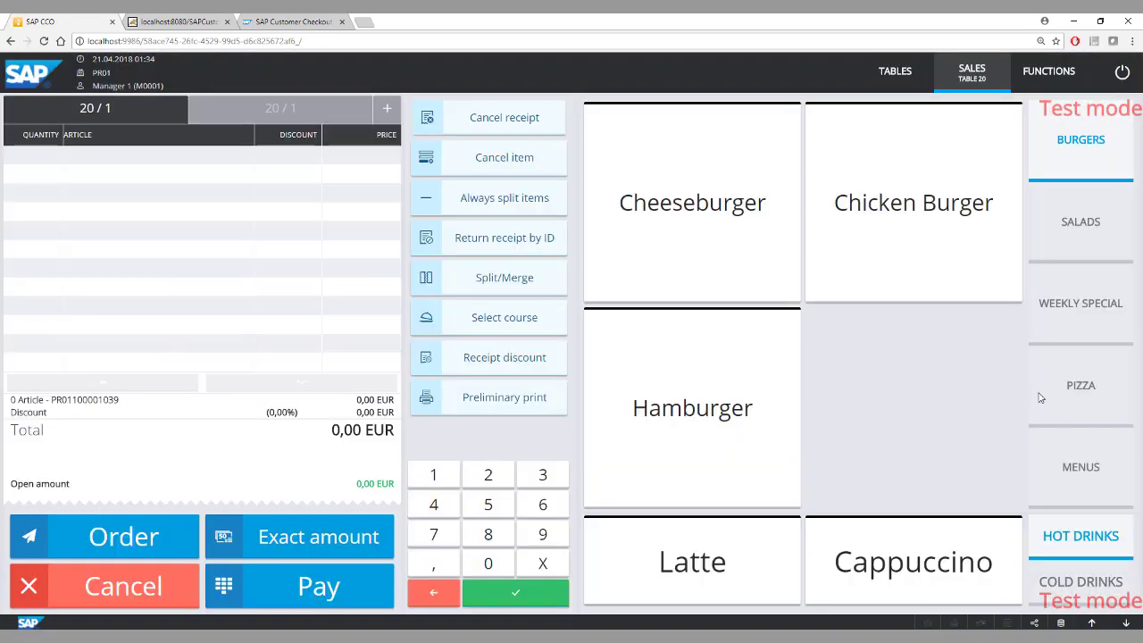
click(1069, 406)
click(729, 234)
click(736, 352)
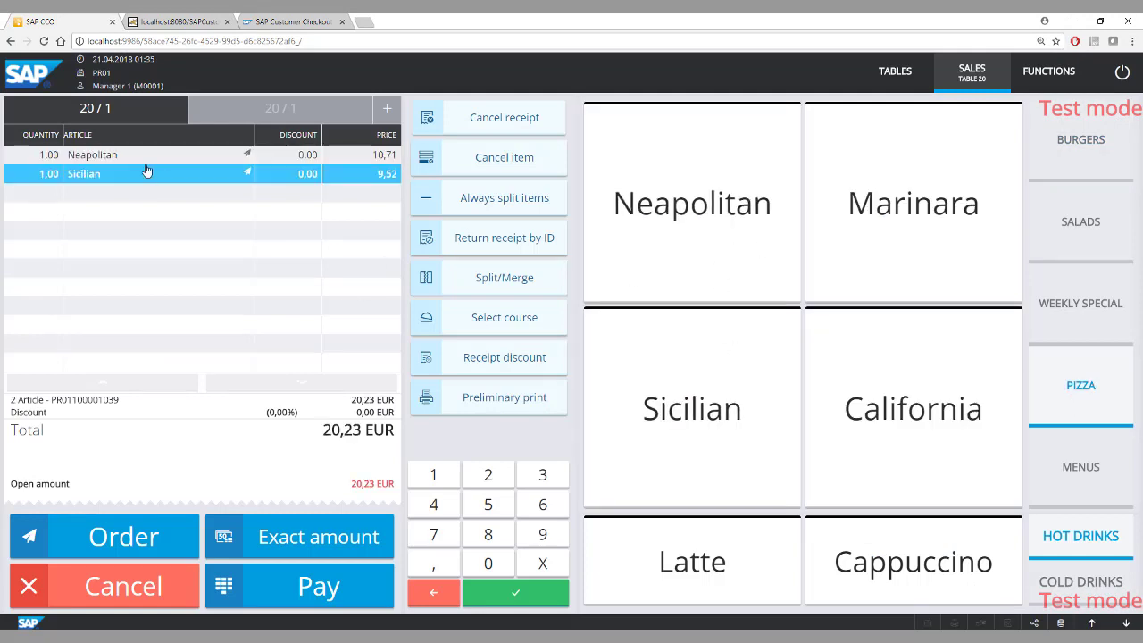
Set the quantity of the Neapolitan pizza on receipt 20/1 to 3.
click(36, 158)
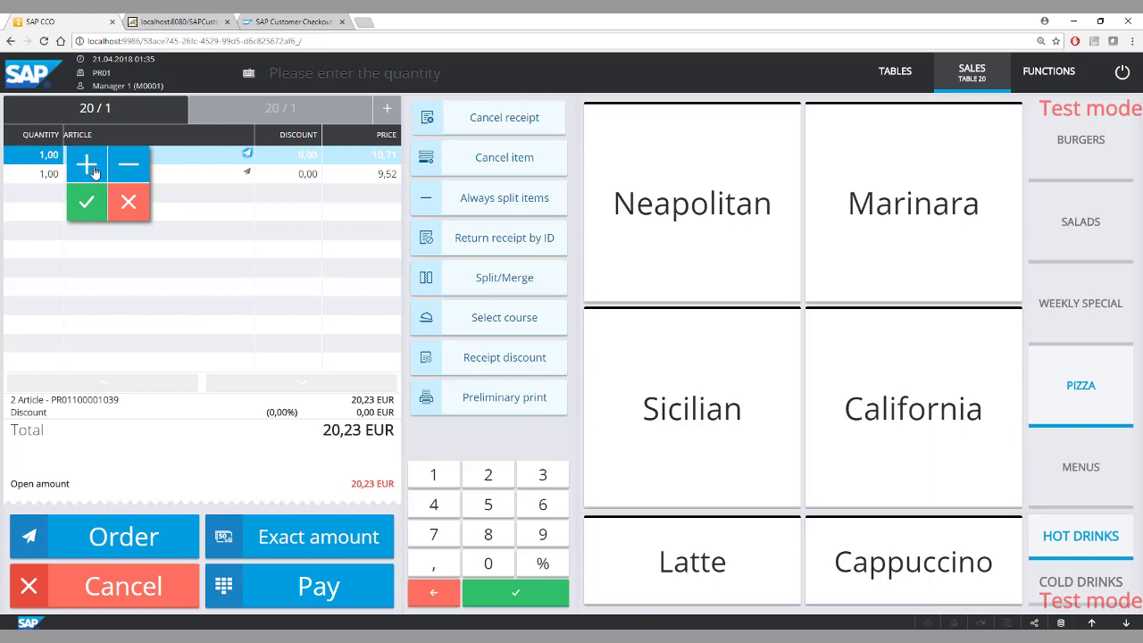
click(86, 164)
click(86, 164)
click(91, 203)
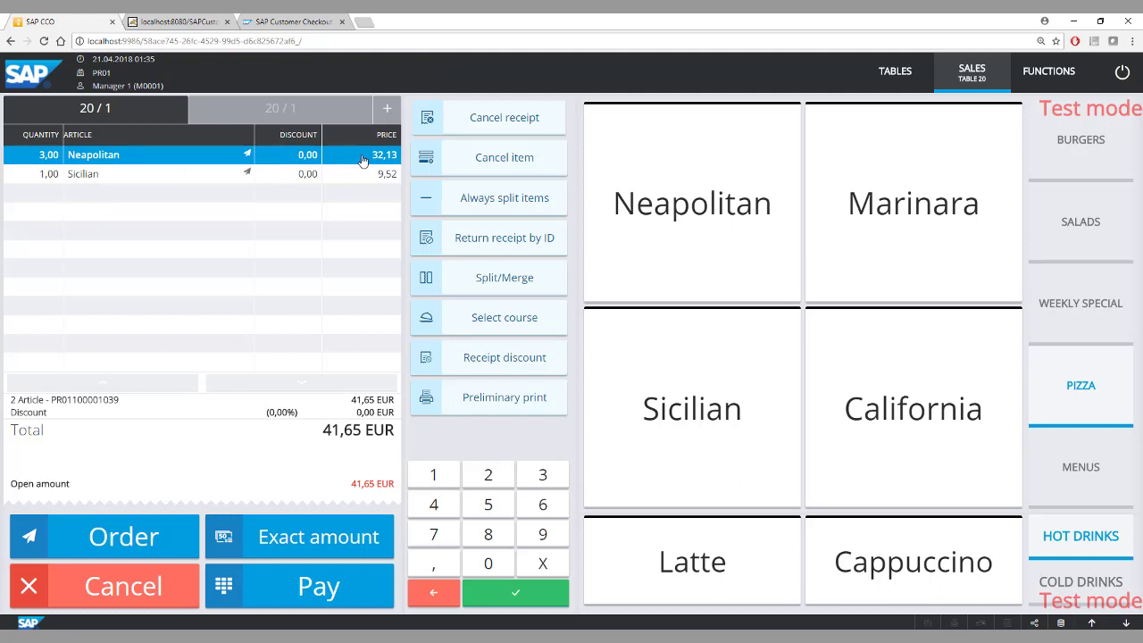
Set the Neapolitan pizza's unit price to 10 EUR and send the order for table 20.
click(363, 159)
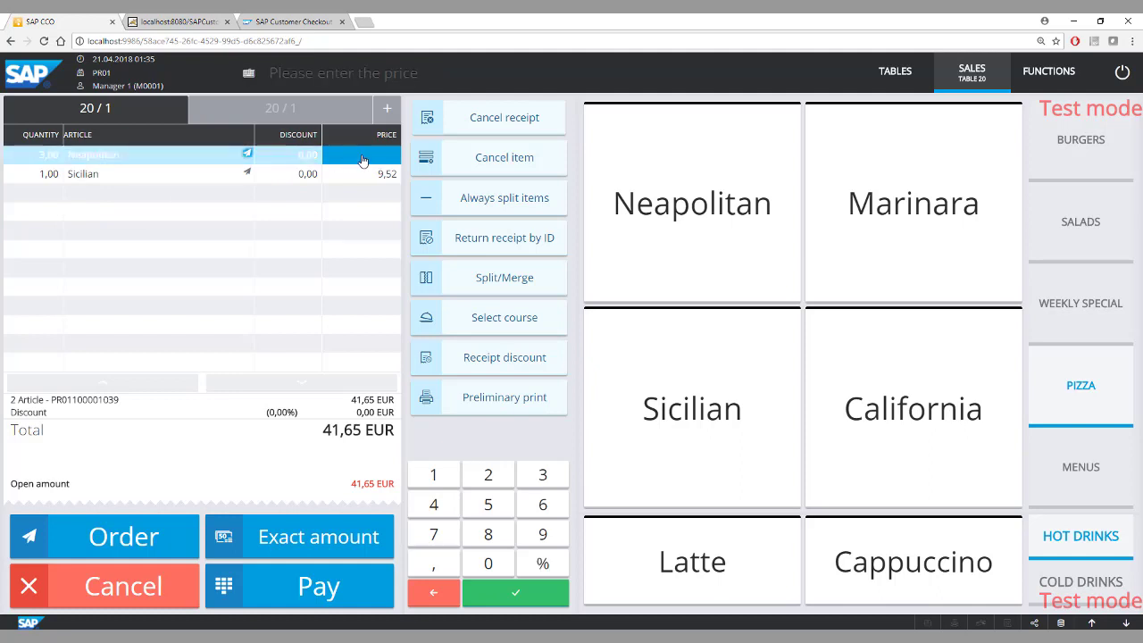
text(10)
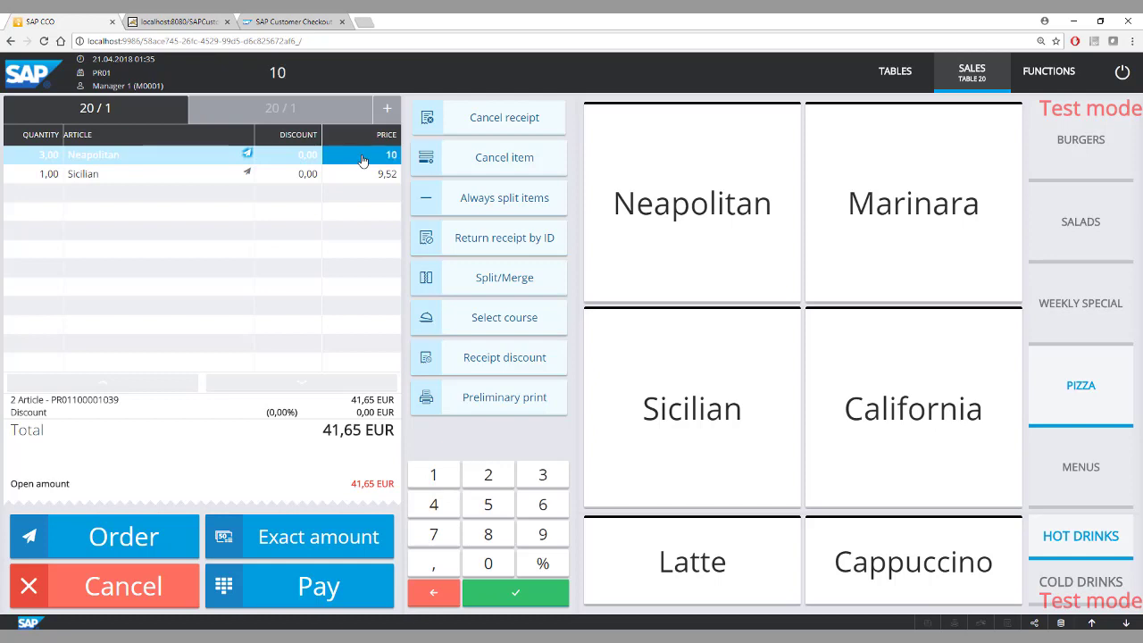
key(Return)
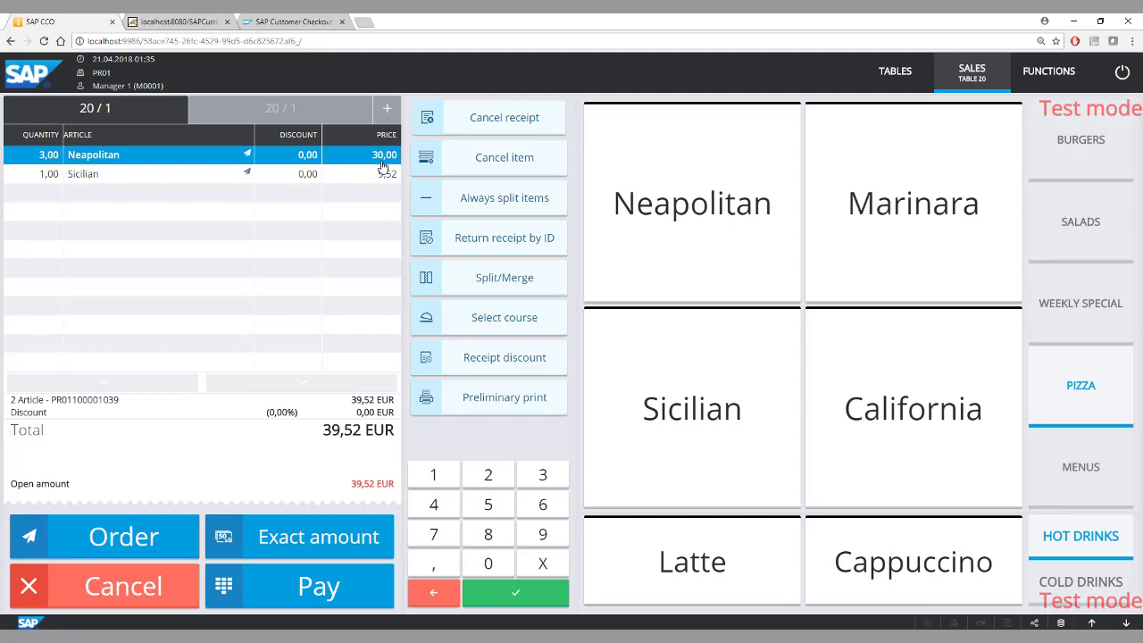
click(129, 546)
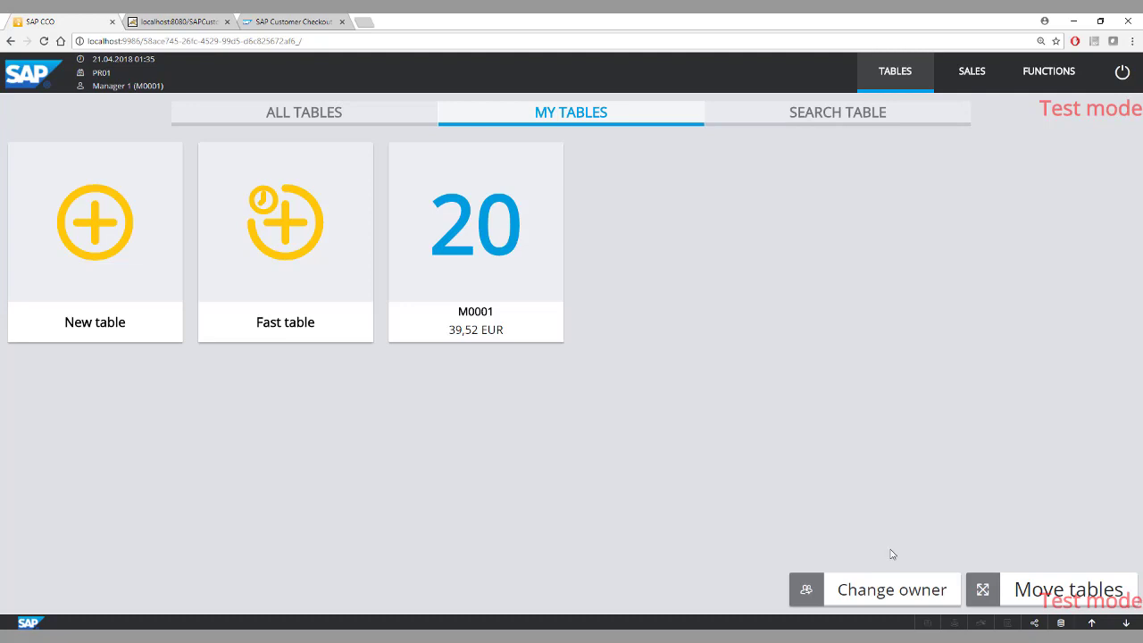
Move table 20 with its receipt to table 207.
click(1009, 586)
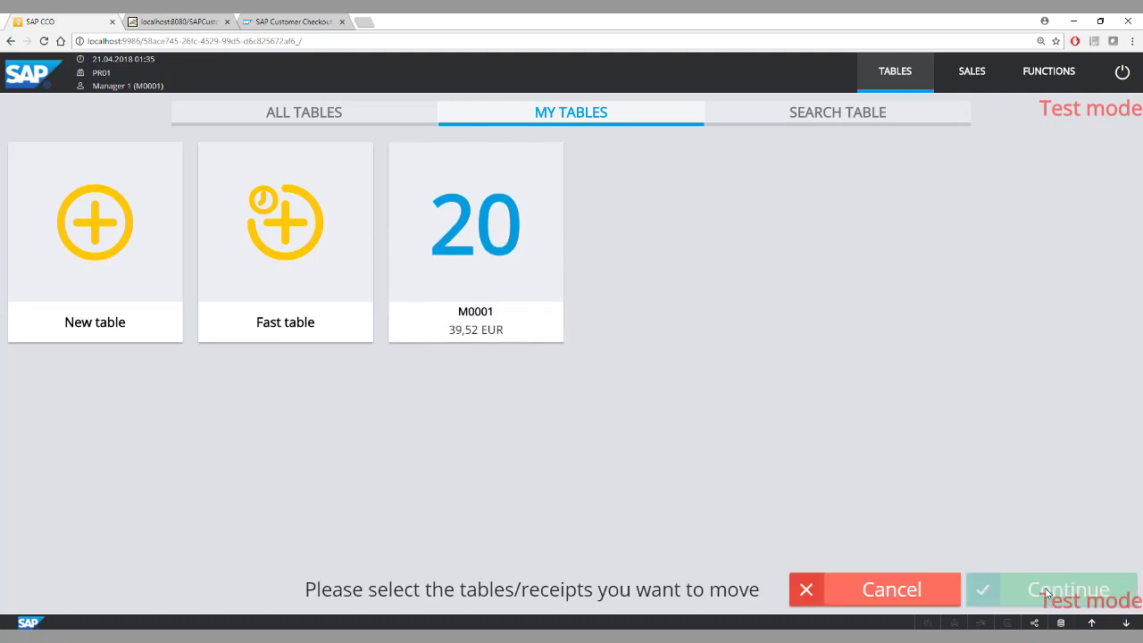
click(467, 276)
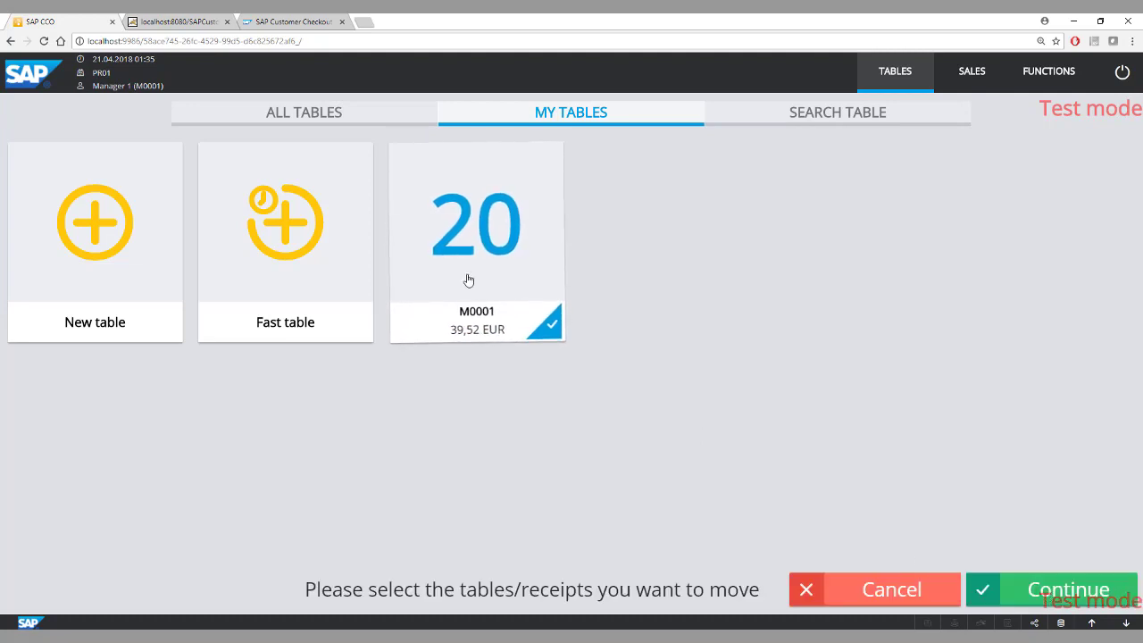
click(982, 586)
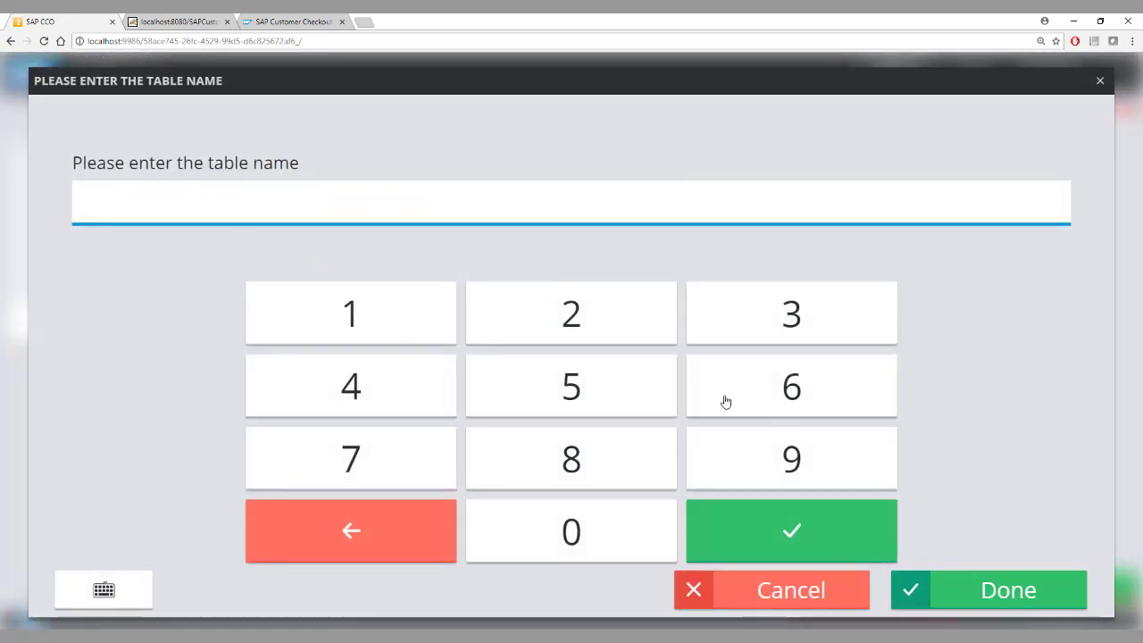
click(575, 323)
click(556, 532)
click(336, 468)
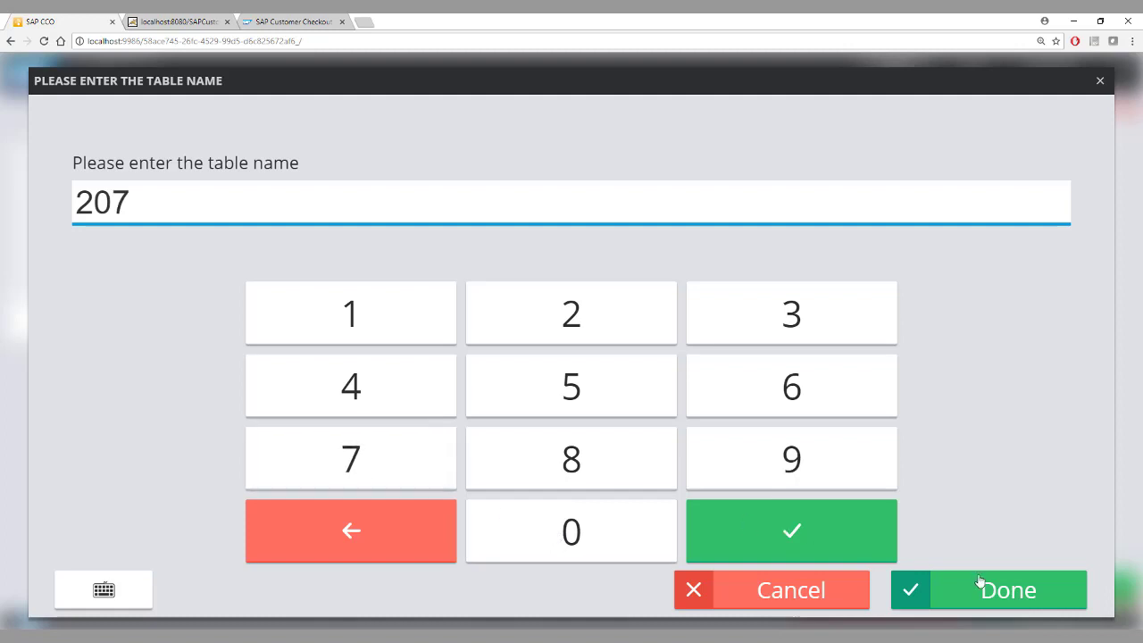
click(1001, 593)
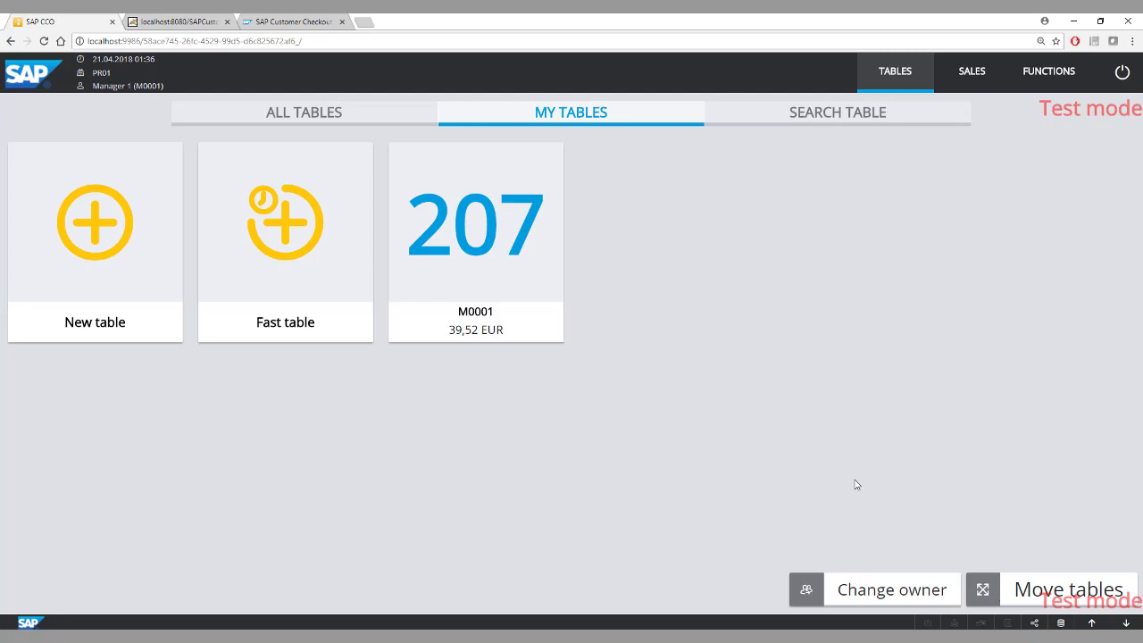
View the owners that table 207 could be assigned to, cancel the owner change and select the table.
click(919, 598)
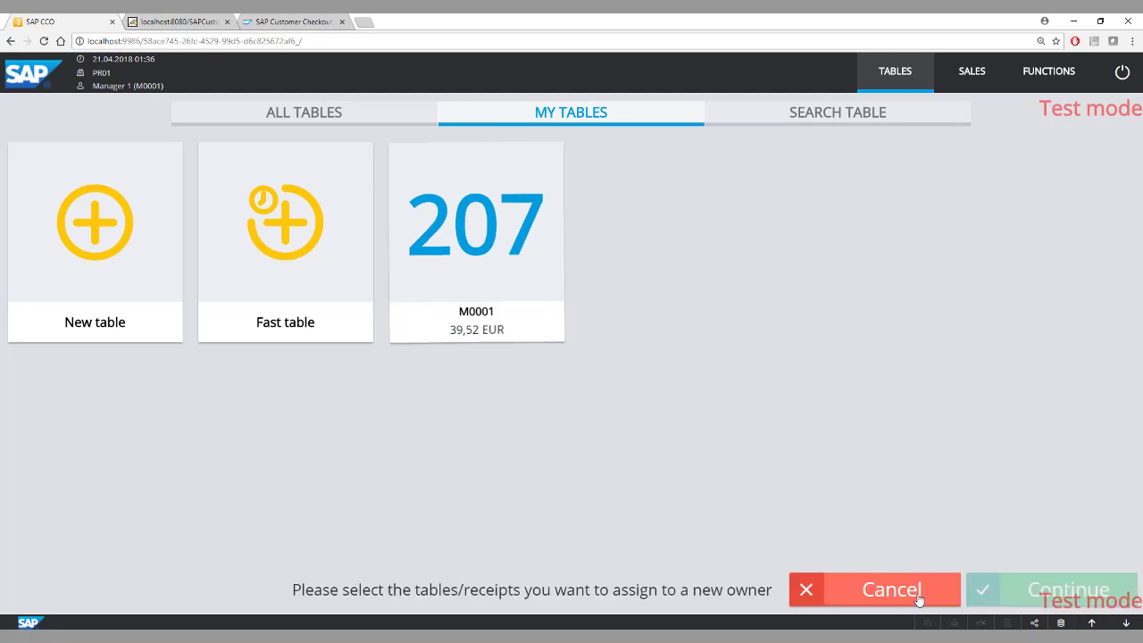
click(470, 272)
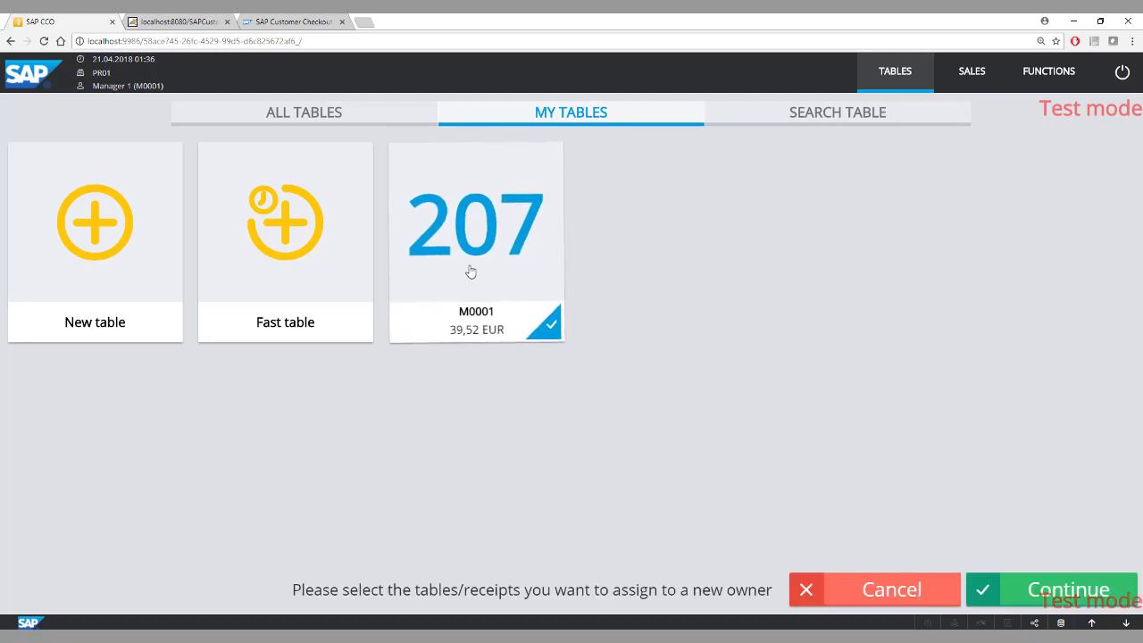
click(1041, 581)
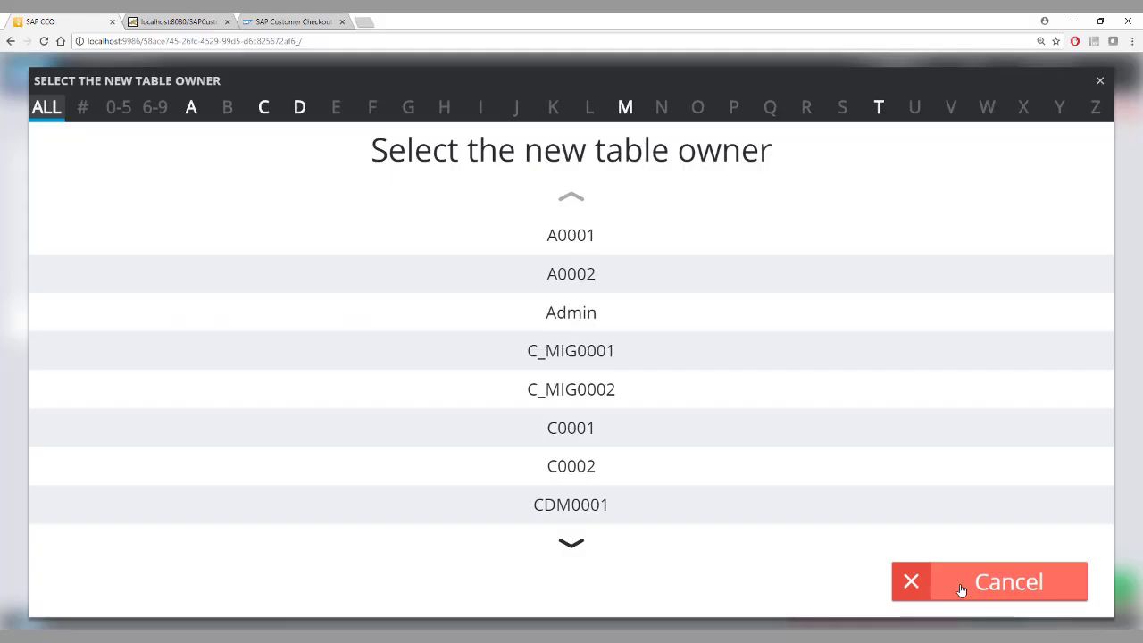
click(956, 586)
click(877, 589)
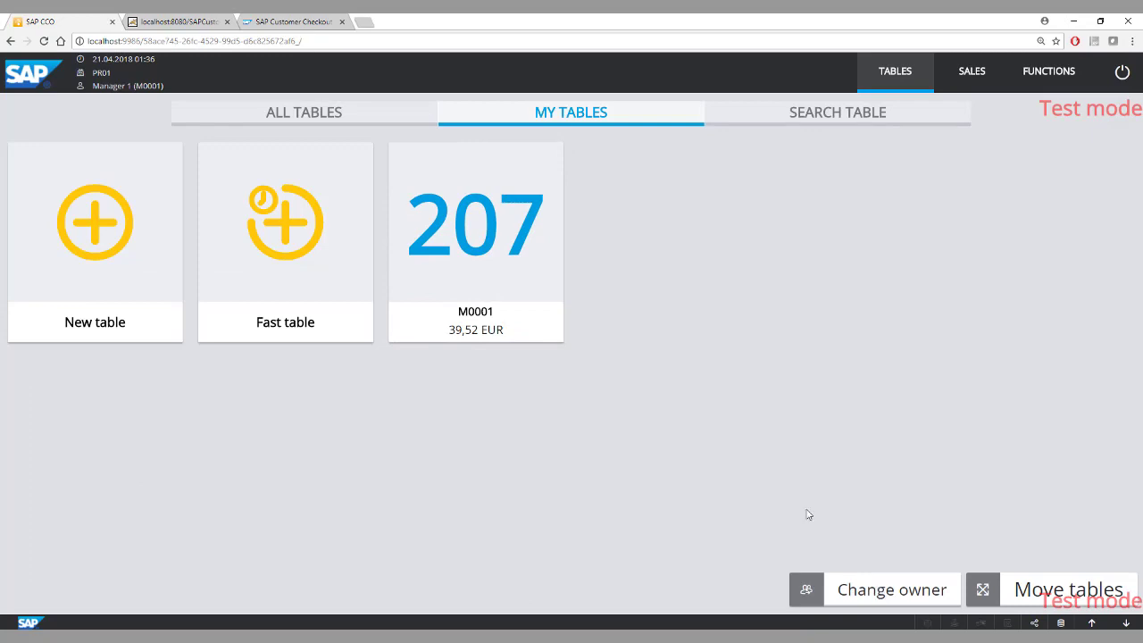
click(521, 158)
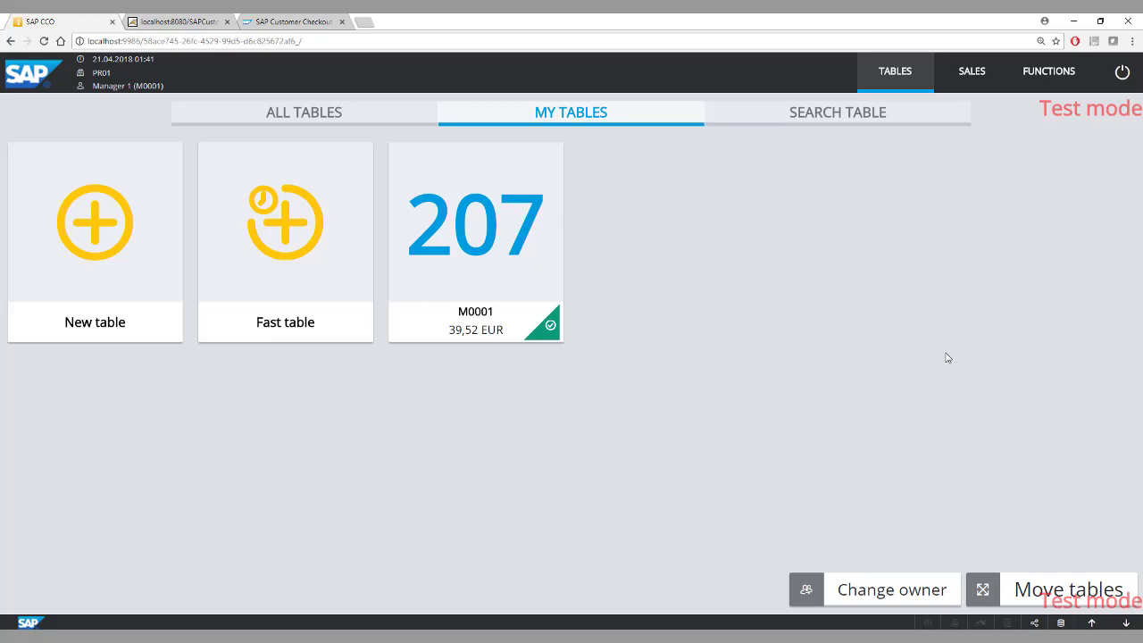
Start the day-end closing and enter the count: 270 coins of 1.00 EUR and 14.28 EUR for Master Card.
click(1042, 84)
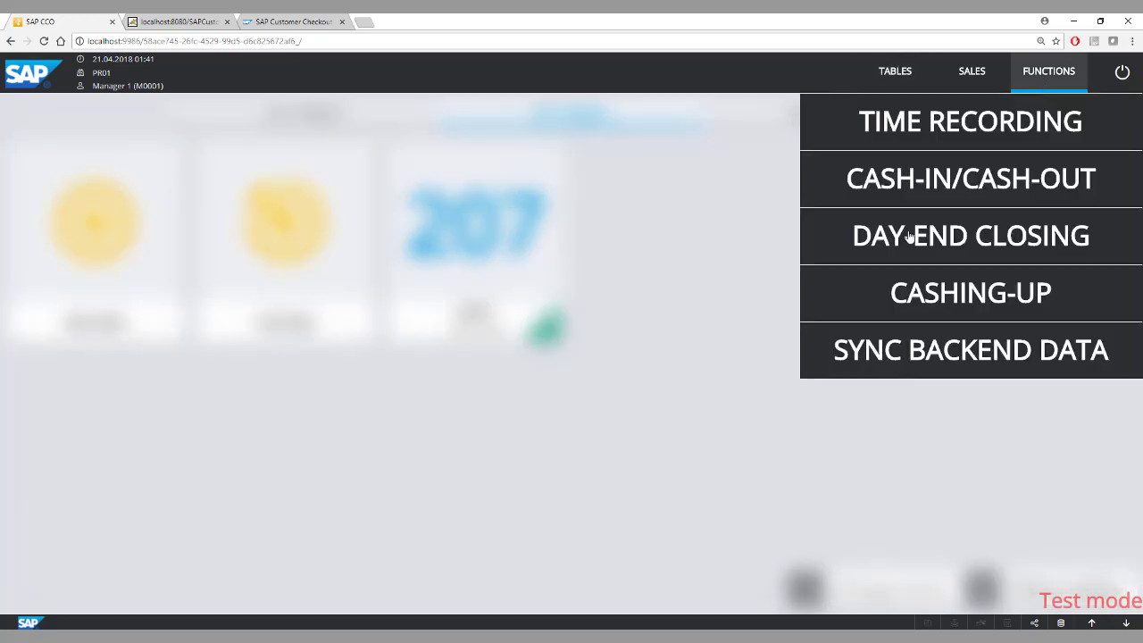
click(954, 241)
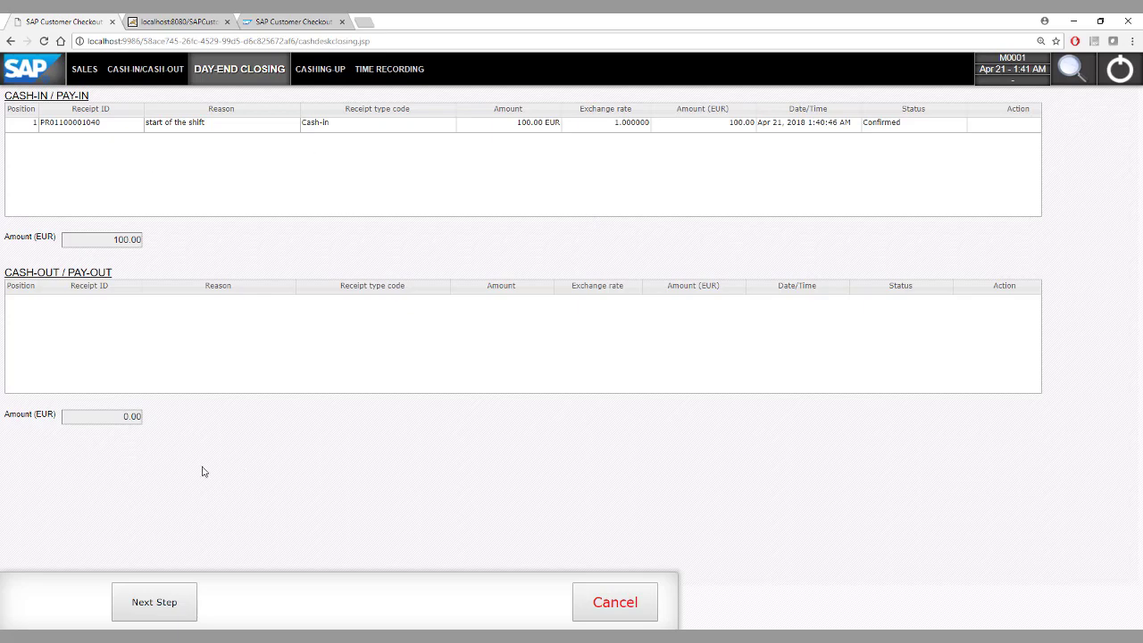
click(157, 618)
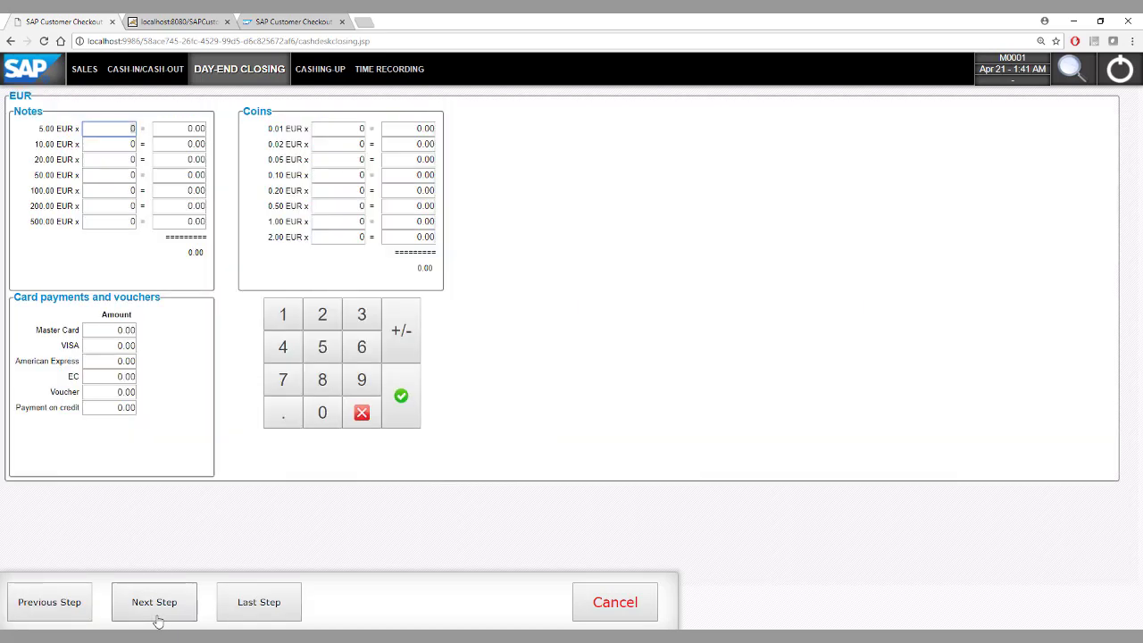
click(342, 223)
text(270)
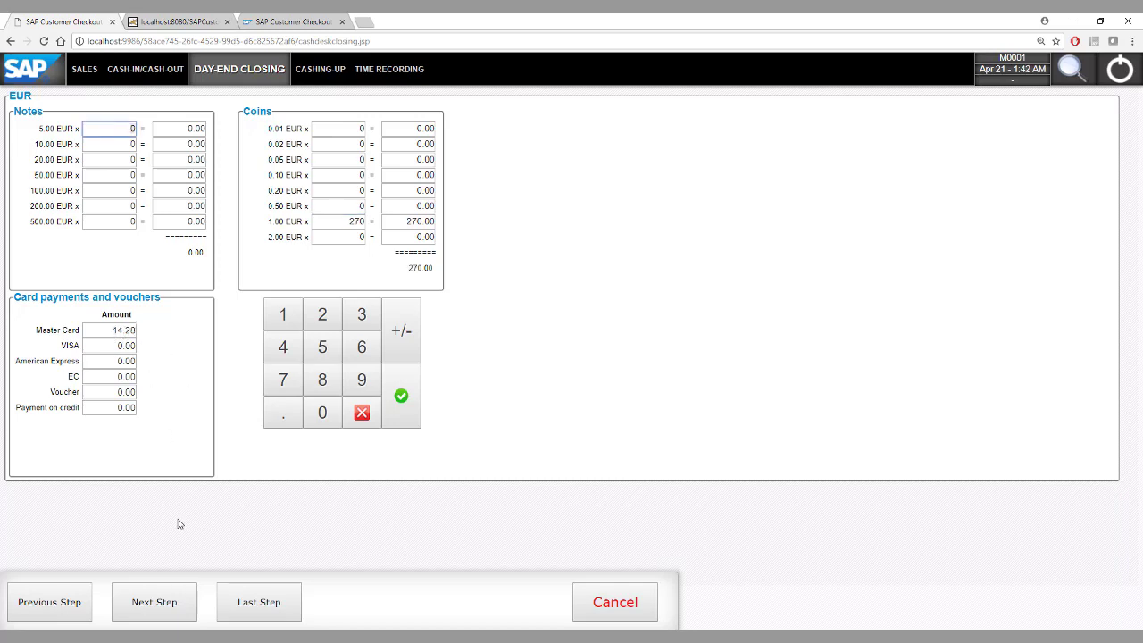
click(161, 606)
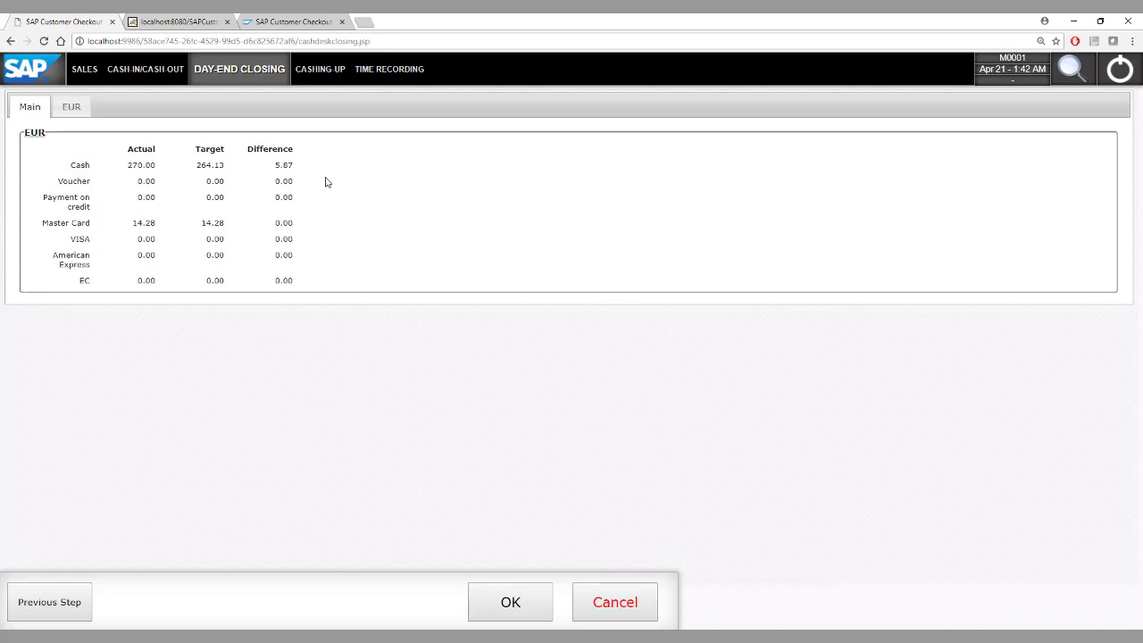
Complete the day-end closing with 0 EUR as the amount to remain, cashing out 270.00 EUR.
click(510, 605)
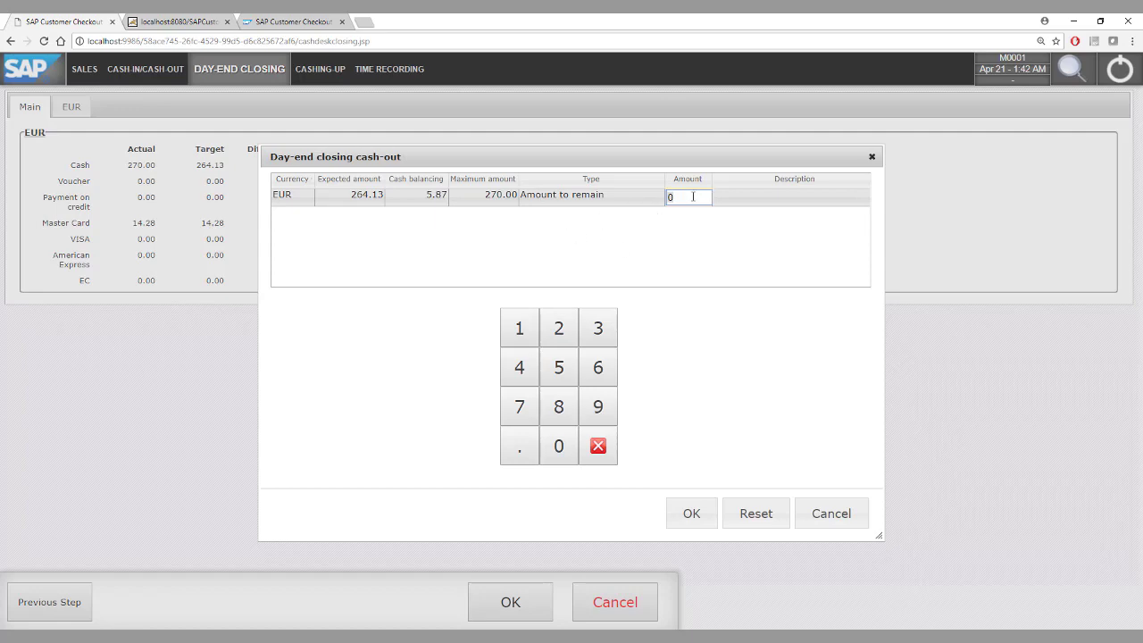
click(690, 516)
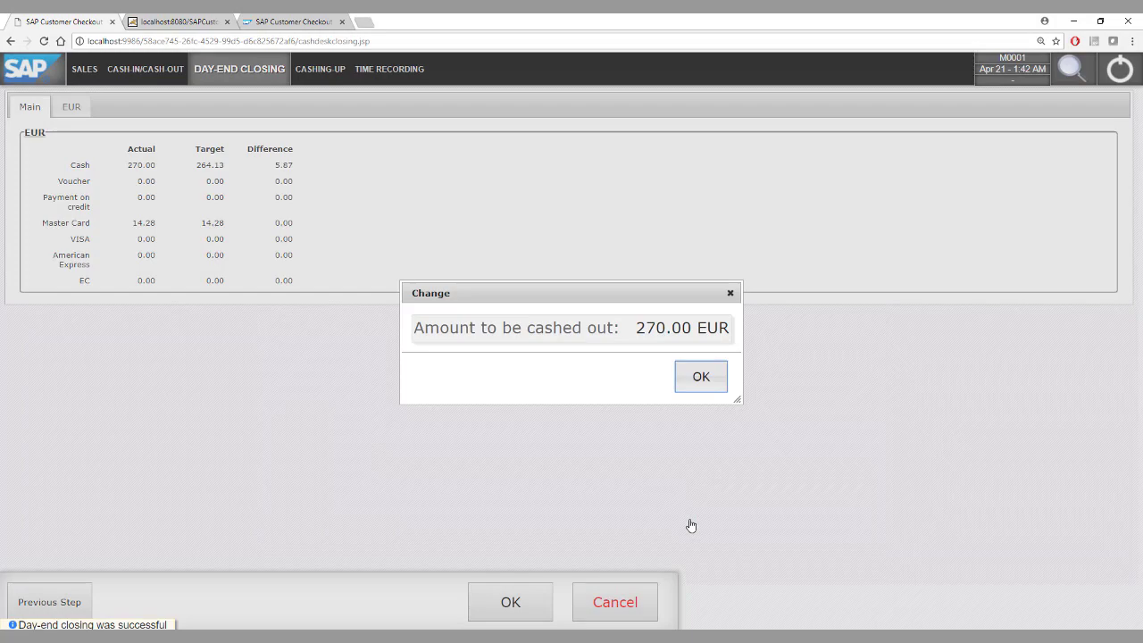
click(684, 391)
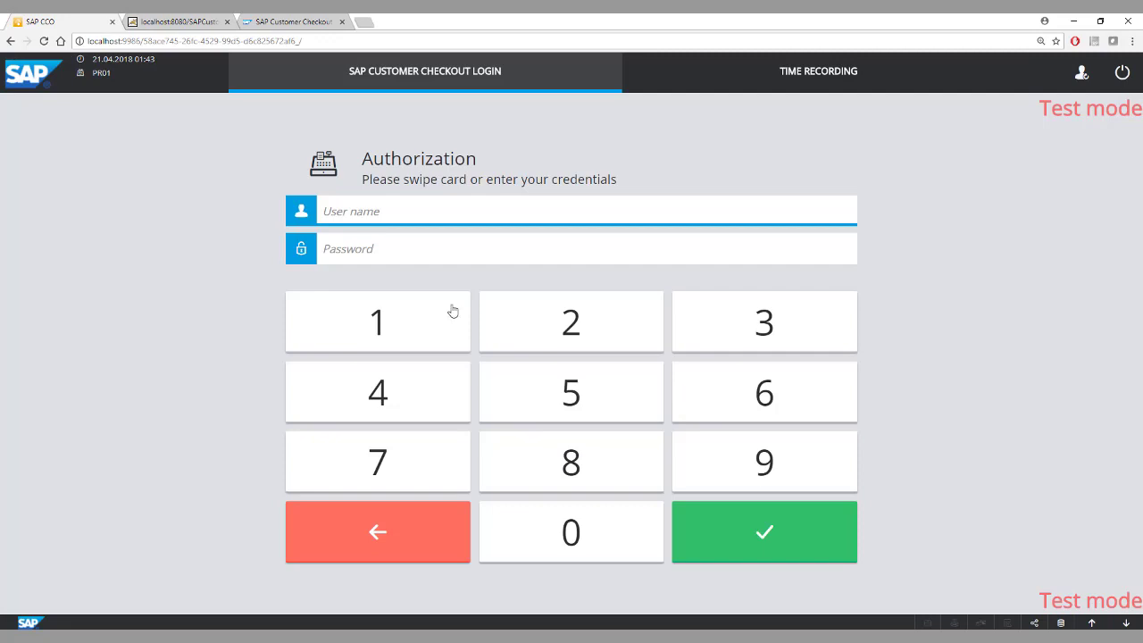
Switch to SAP Customer Checkout manager and open the sales summaries to check the closing.
click(281, 19)
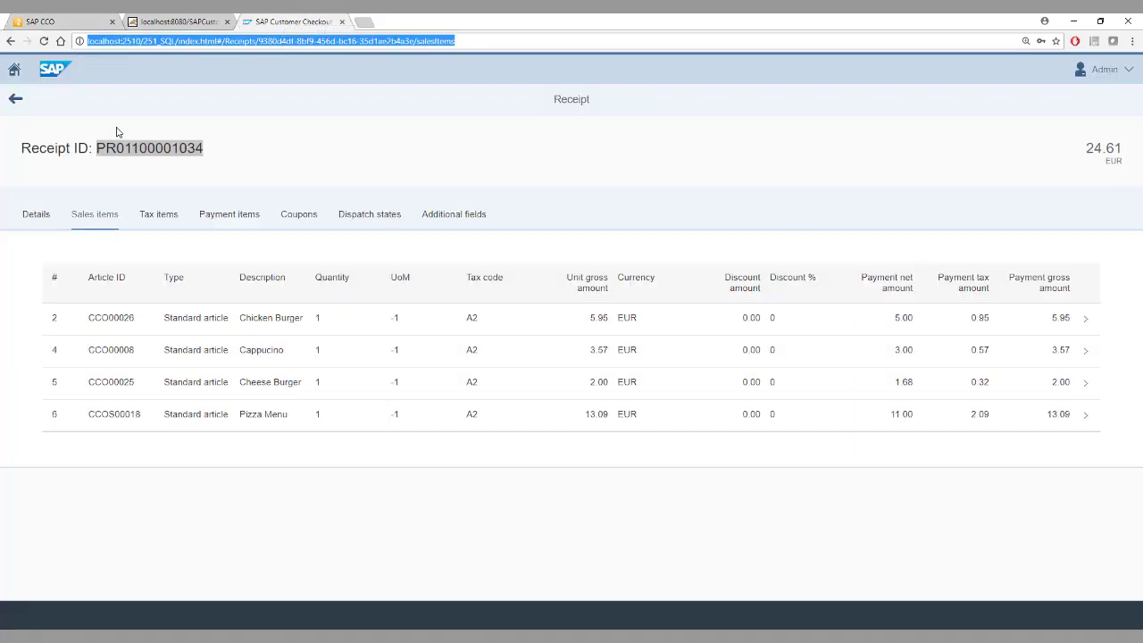
click(14, 69)
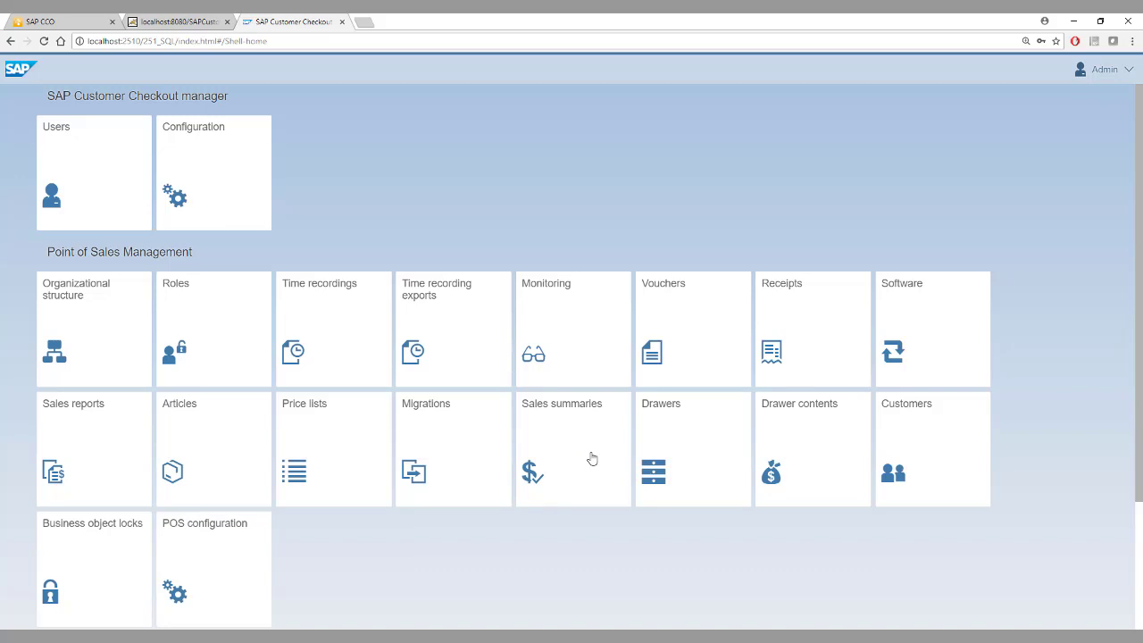
click(591, 458)
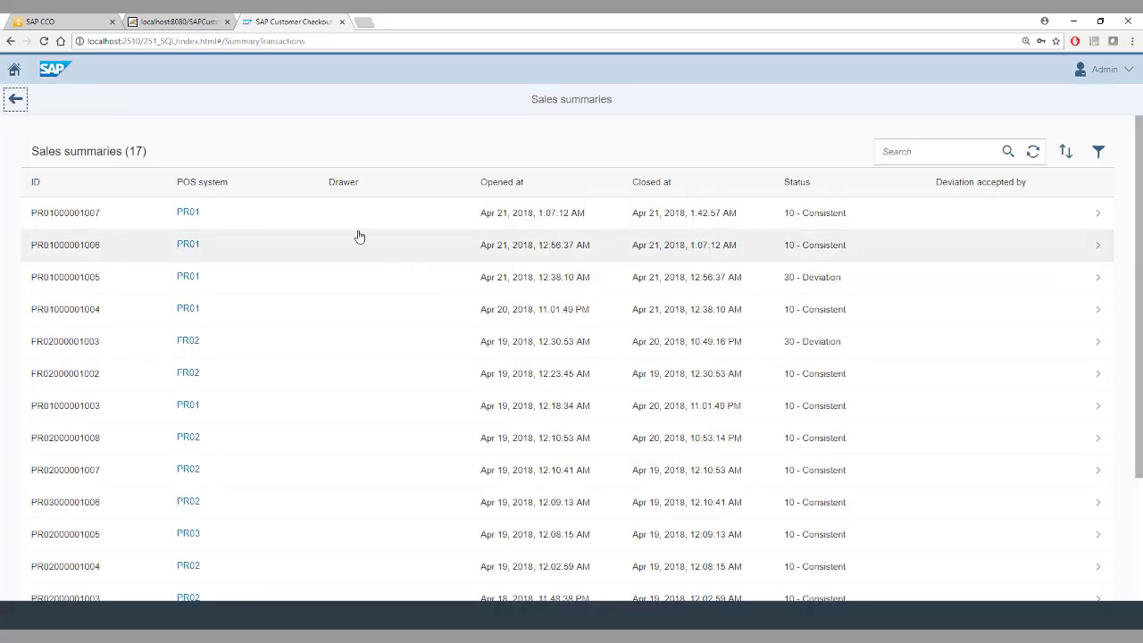
Open the most recent PR01 sales summary and check the expected and received receipt numbers.
click(821, 219)
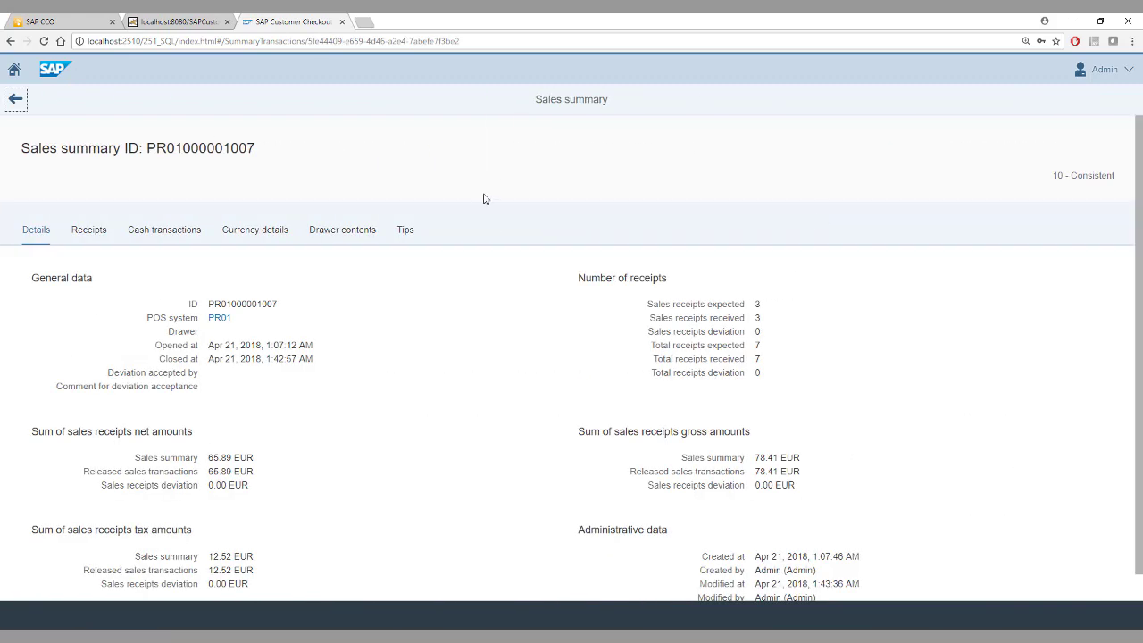
click(650, 301)
drag(649, 301, 746, 319)
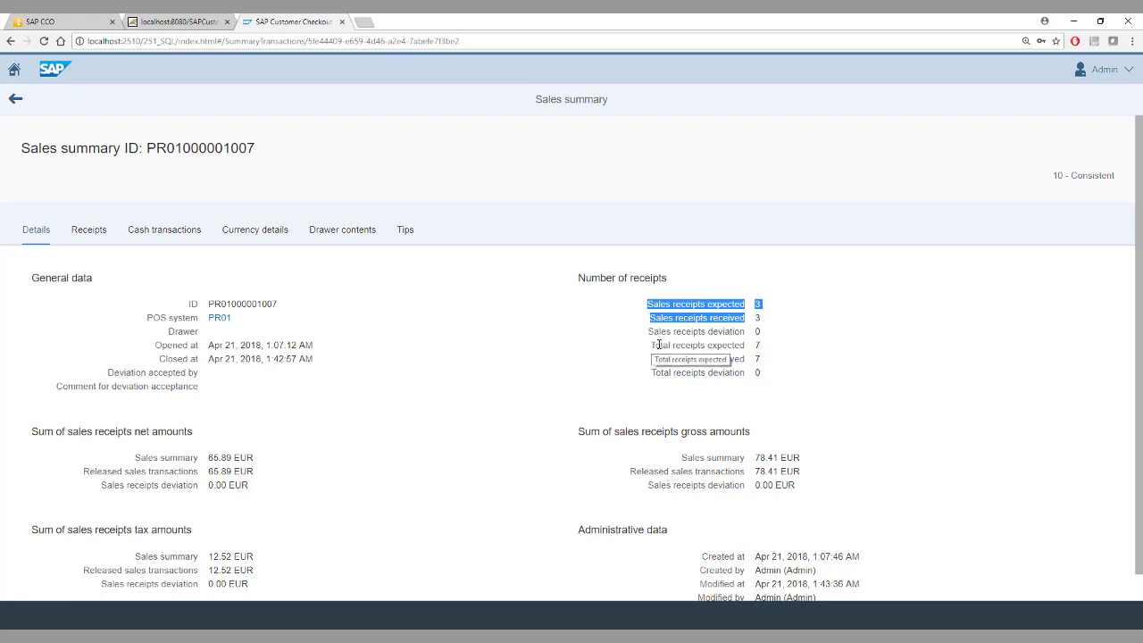
drag(651, 331, 818, 360)
click(815, 360)
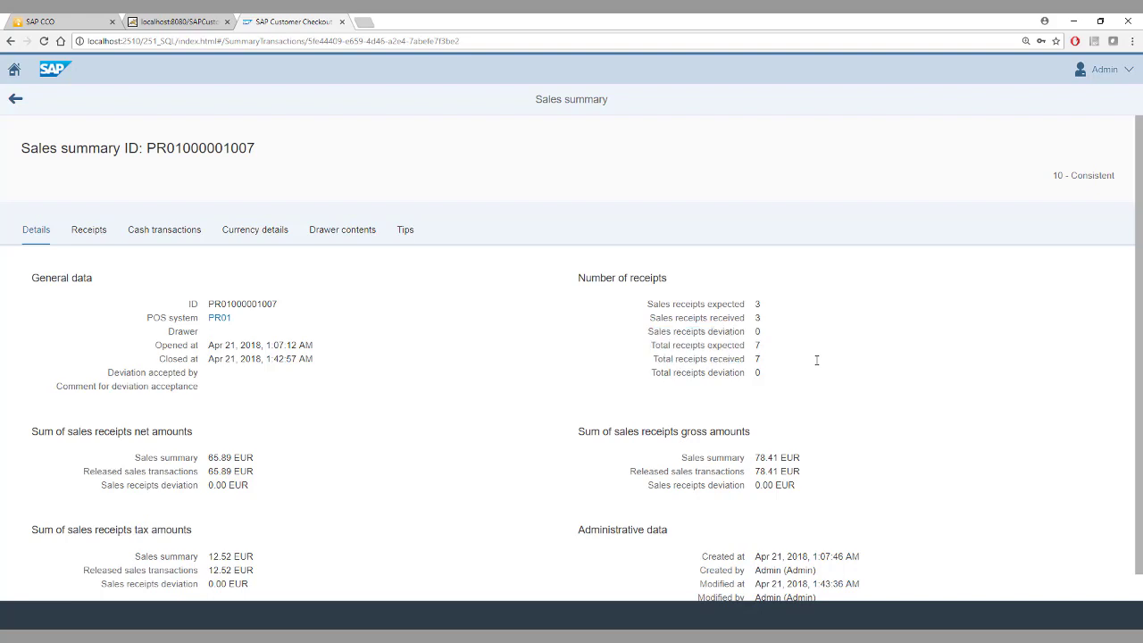
View the sales summary's receipts and inspect the sales items of the 39.52 EUR receipt before returning to the summary.
click(93, 239)
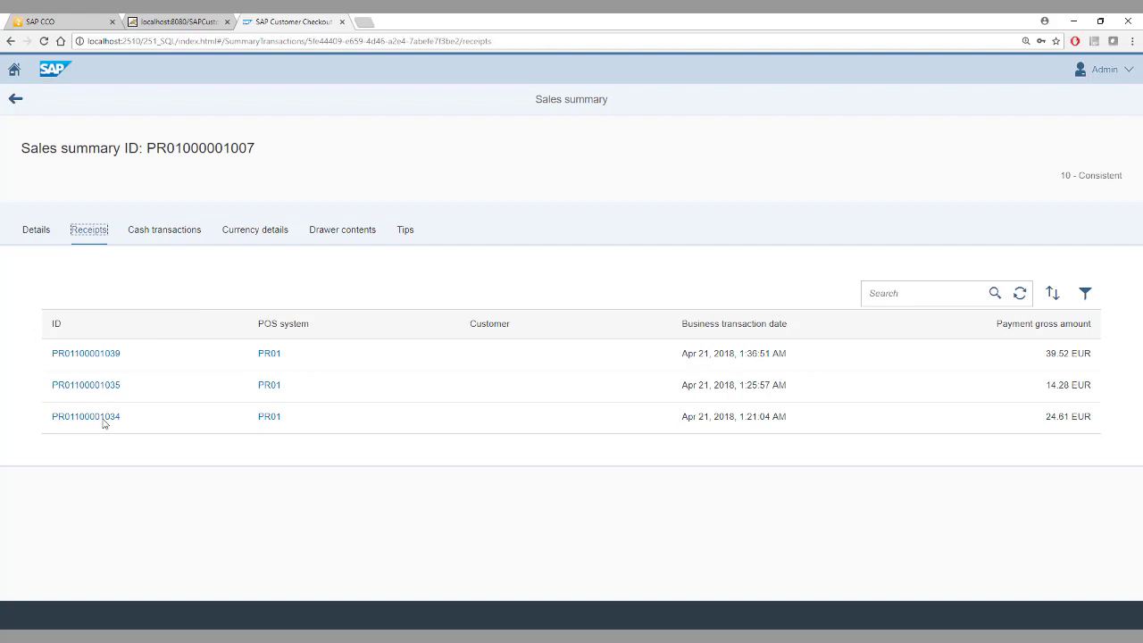
click(82, 357)
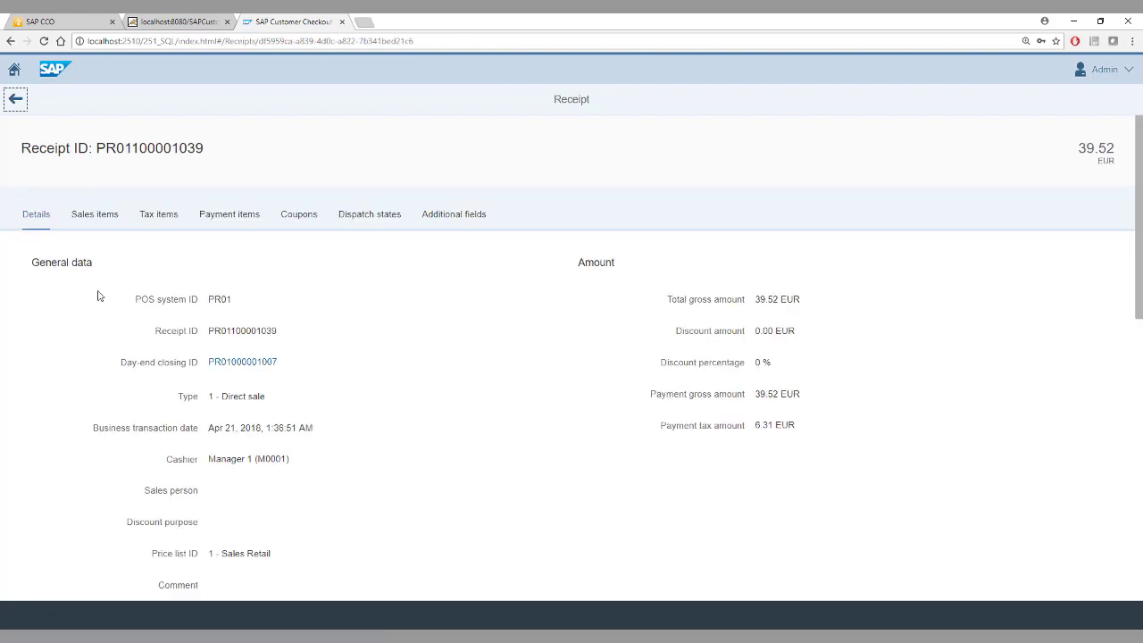
click(93, 215)
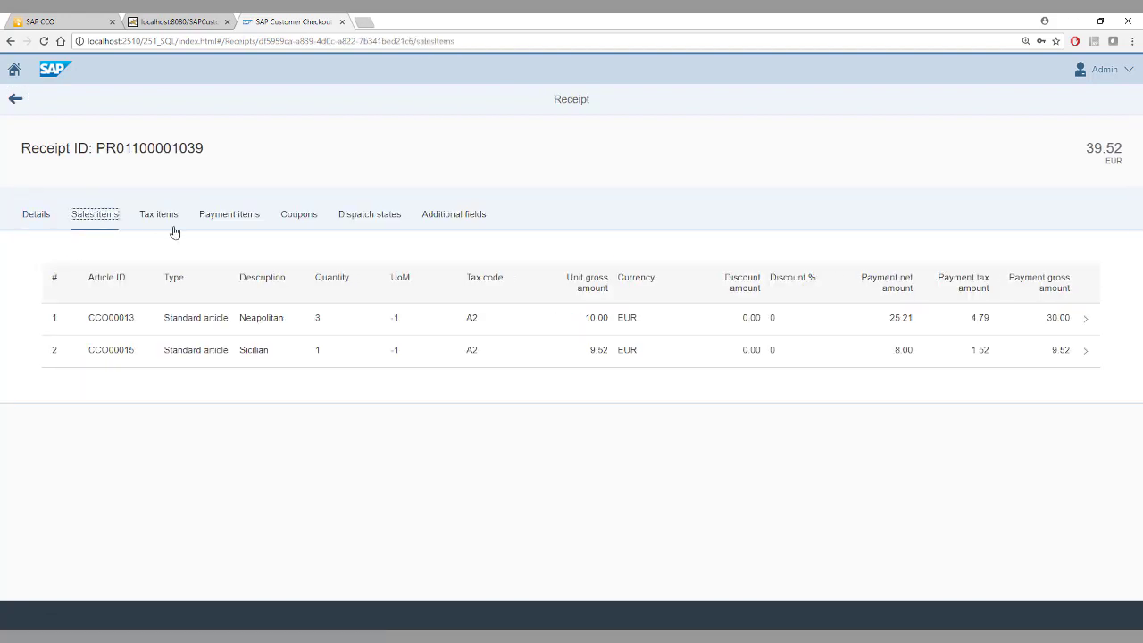
click(15, 98)
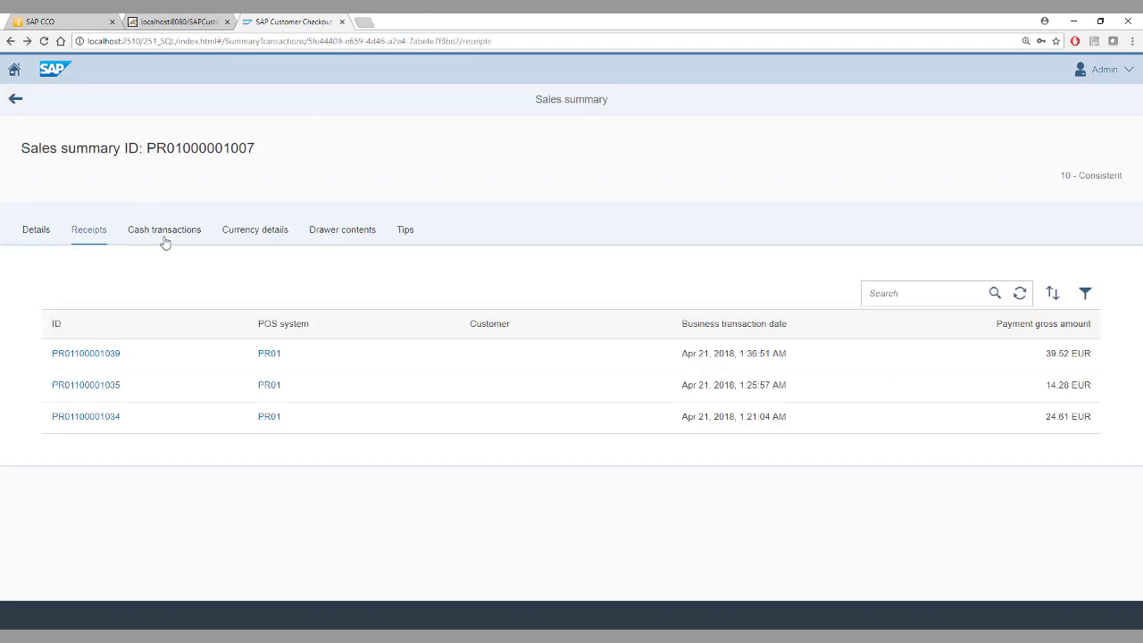
Review the summary's cash transactions and the EUR cash and card amounts in its currency details.
click(164, 241)
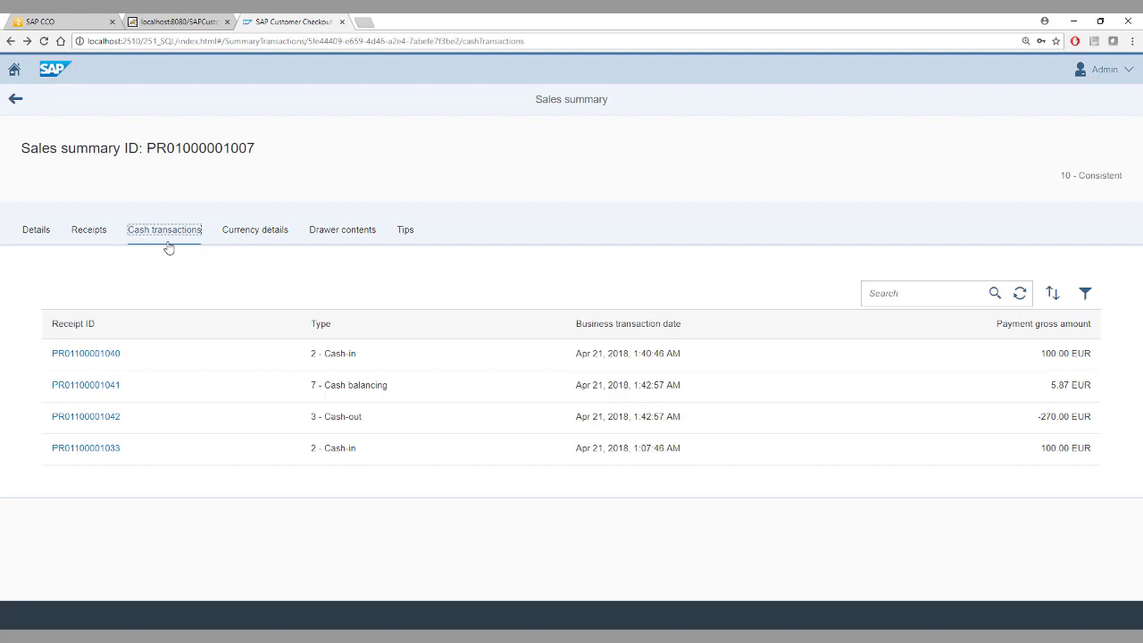
click(230, 239)
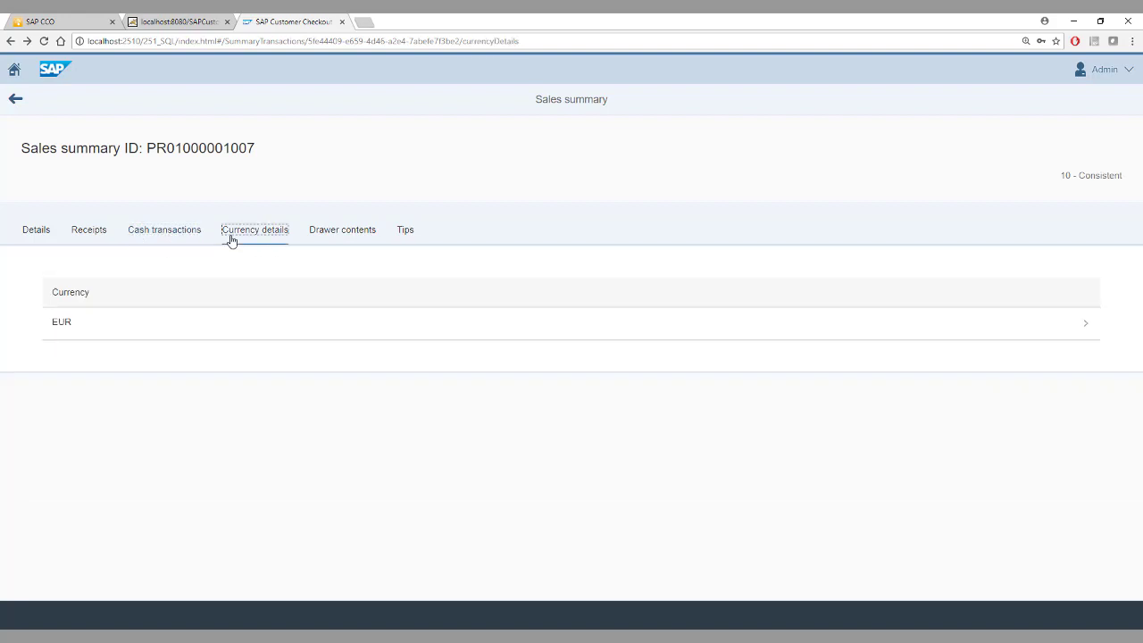
click(266, 323)
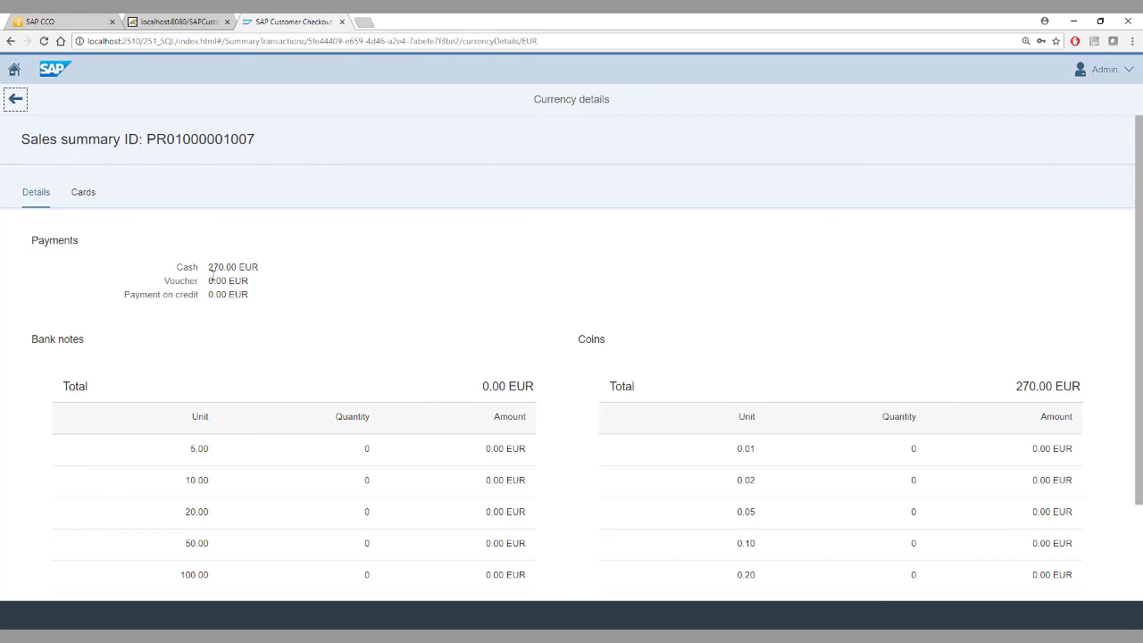
drag(207, 268, 237, 269)
click(92, 196)
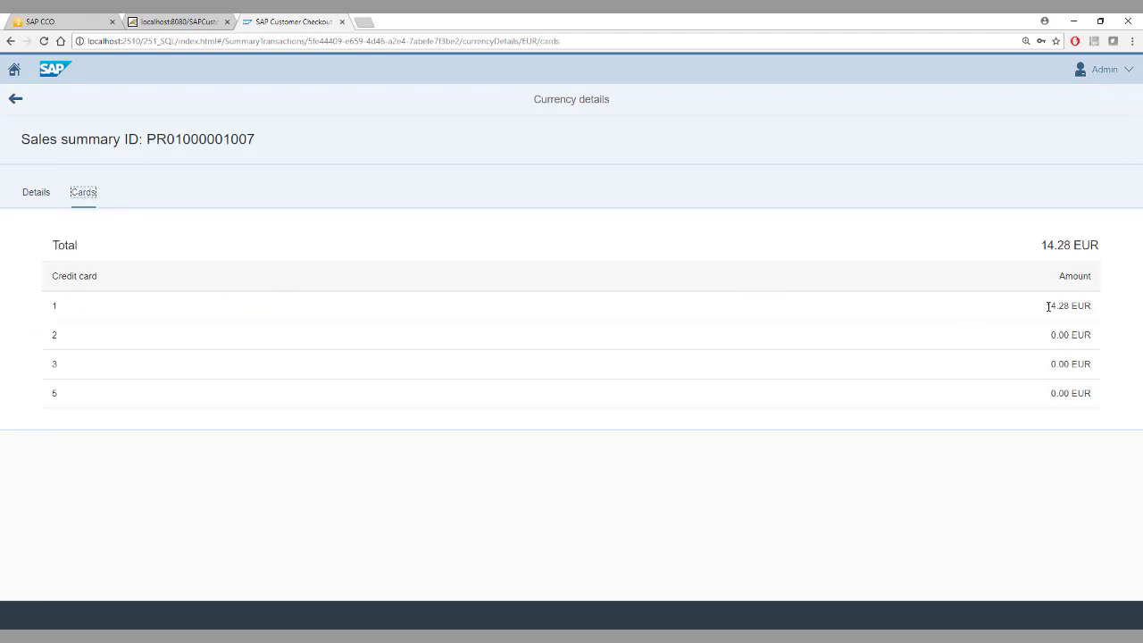
drag(1047, 306, 1089, 305)
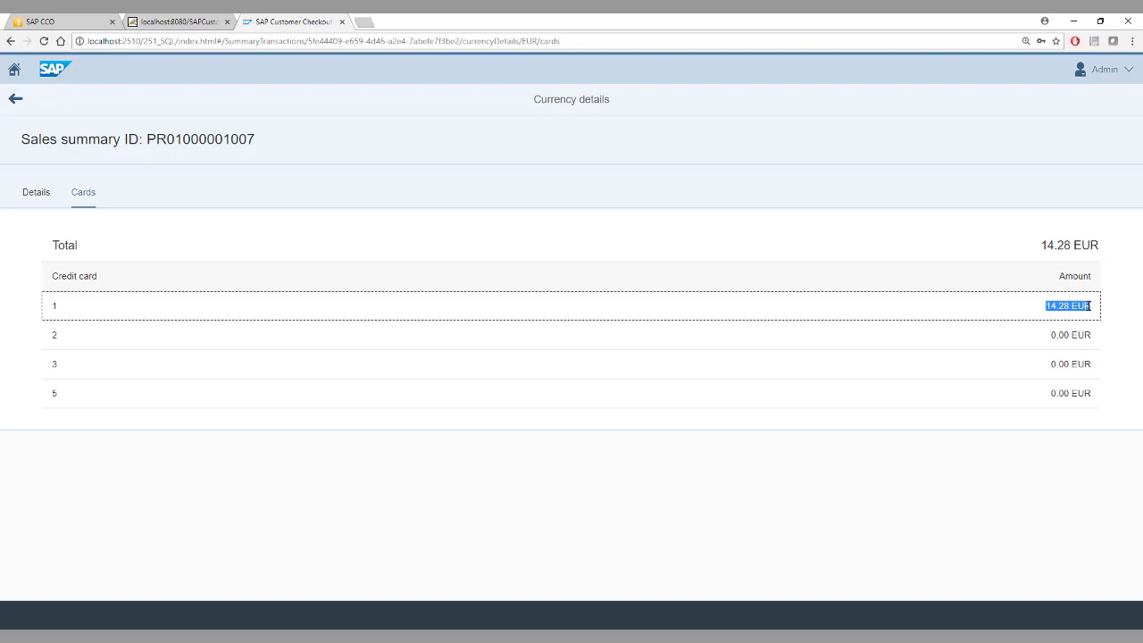
click(24, 107)
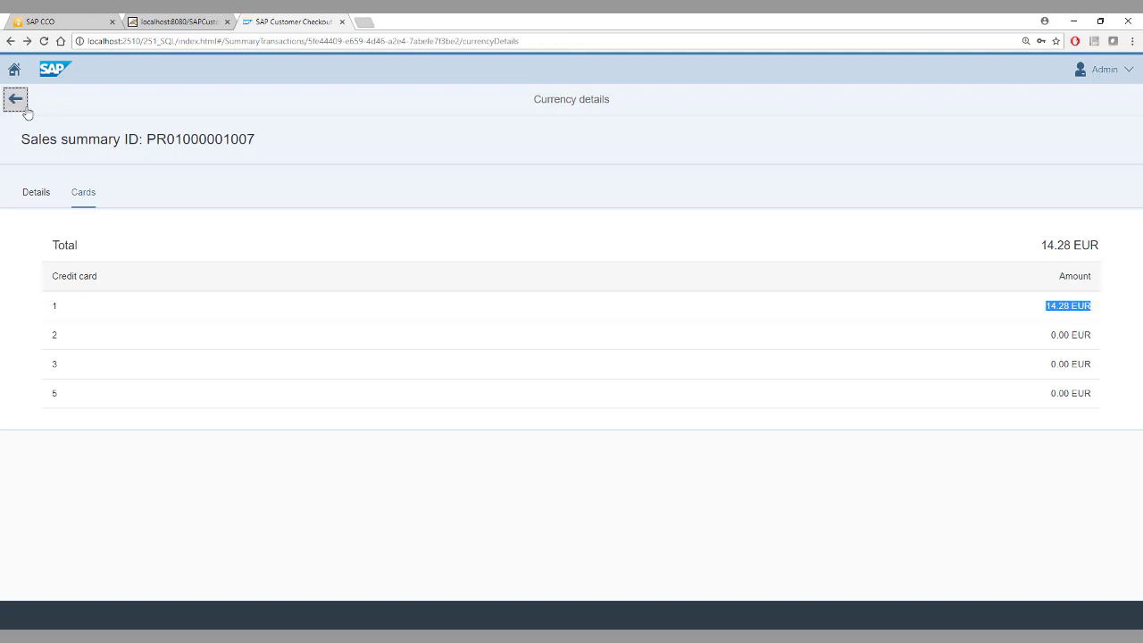
click(16, 100)
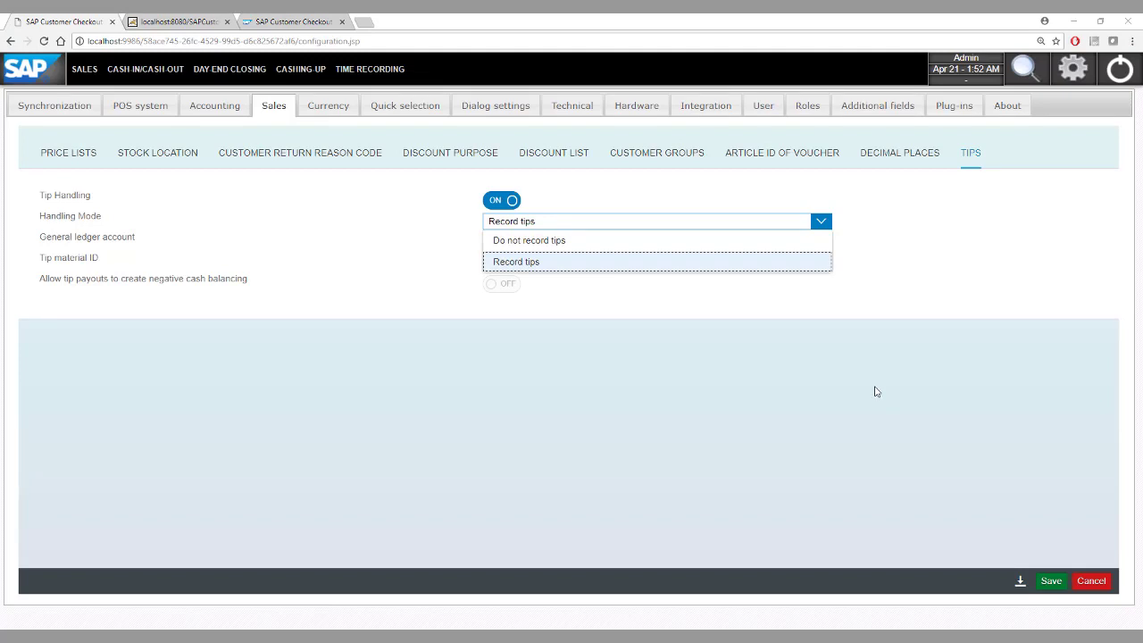
Set the tip handling mode to Record tips and save the tips configuration.
key(Return)
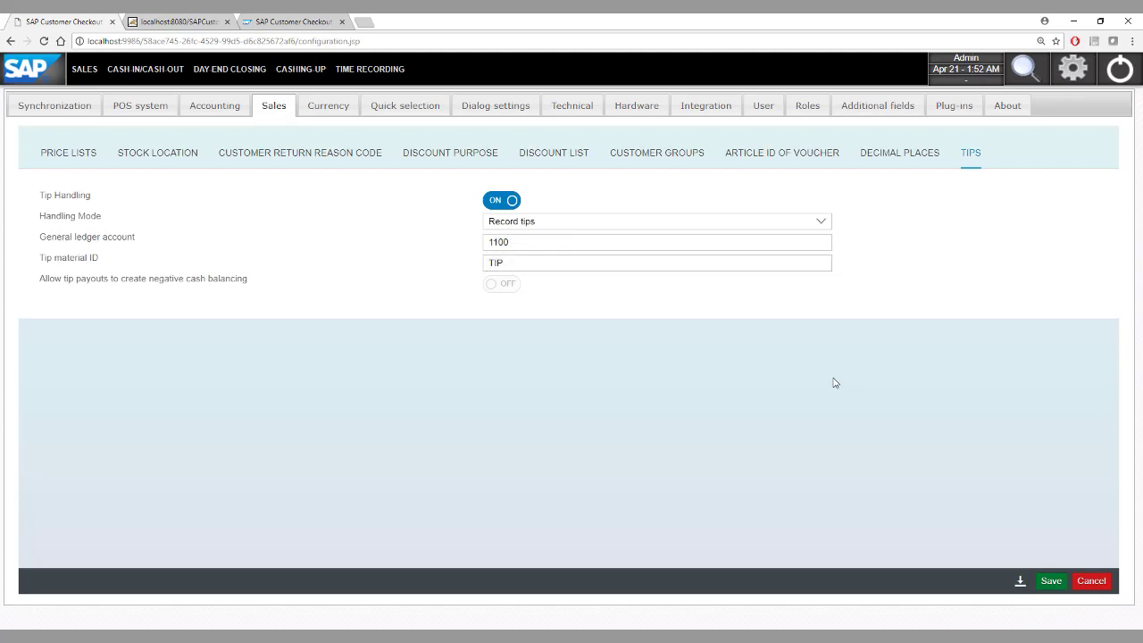
click(563, 222)
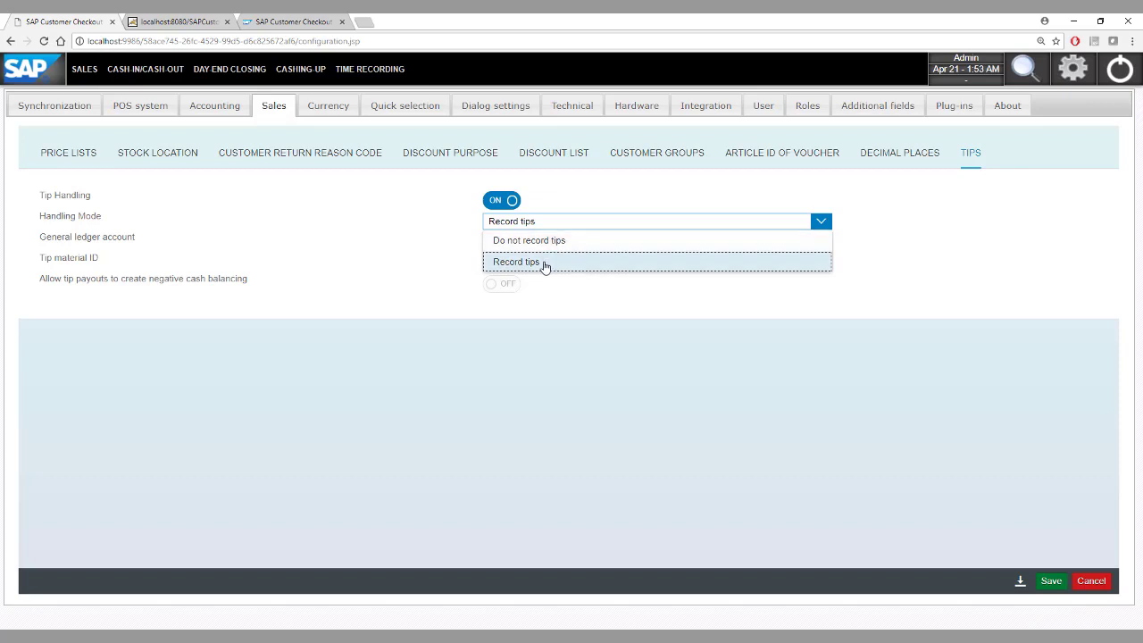
click(545, 266)
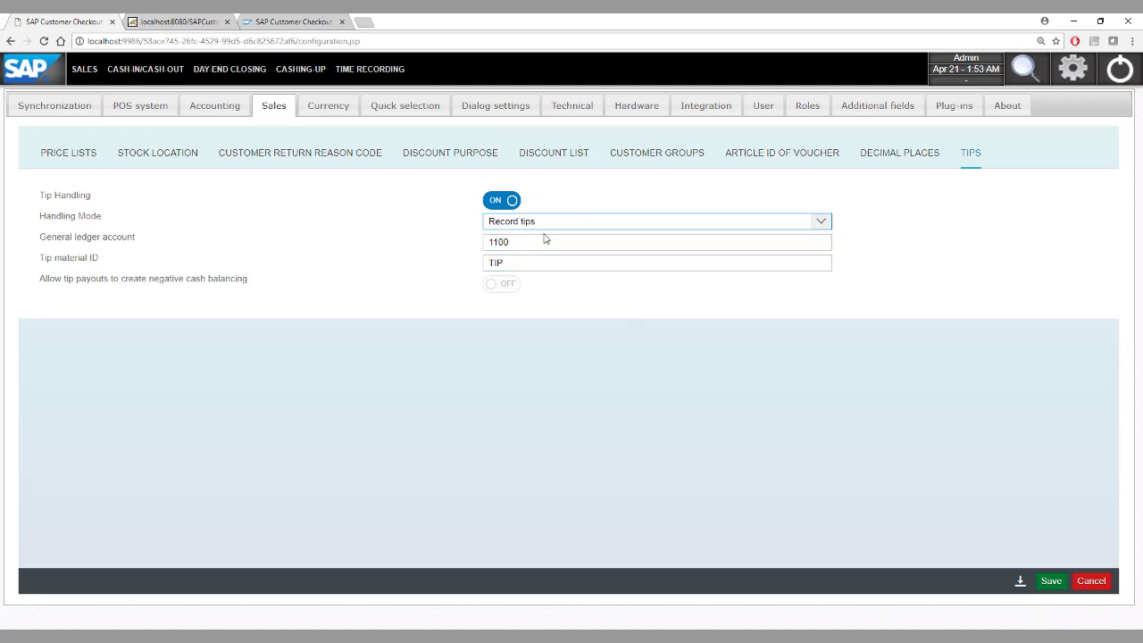
click(1051, 581)
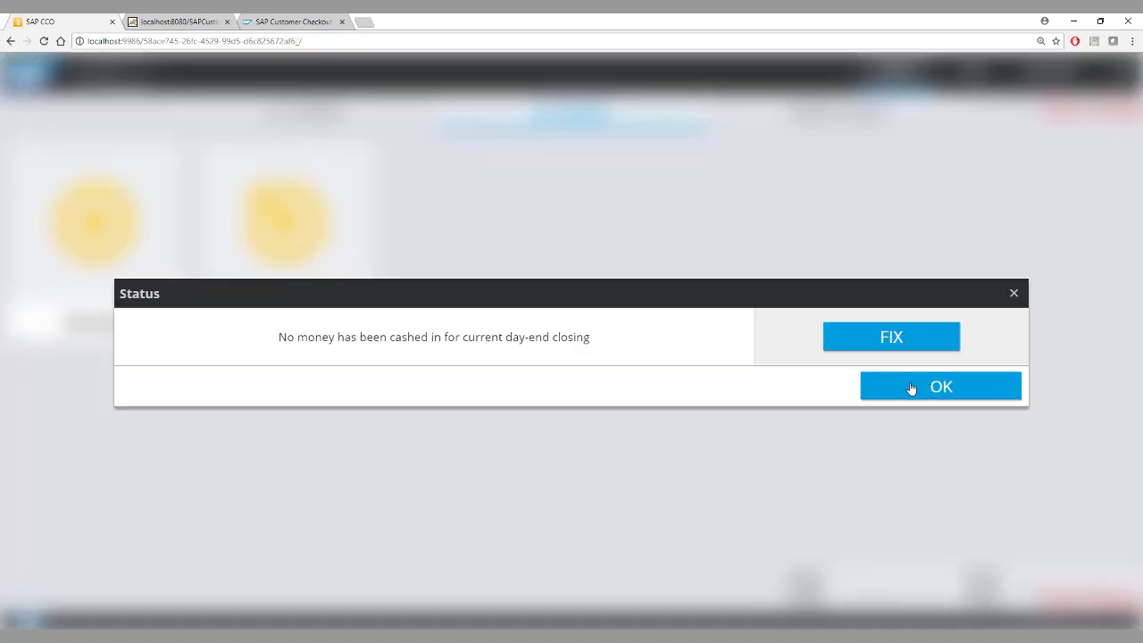
Open a fast table and add one Neapolitan and one Sicilian pizza to its receipt.
click(911, 387)
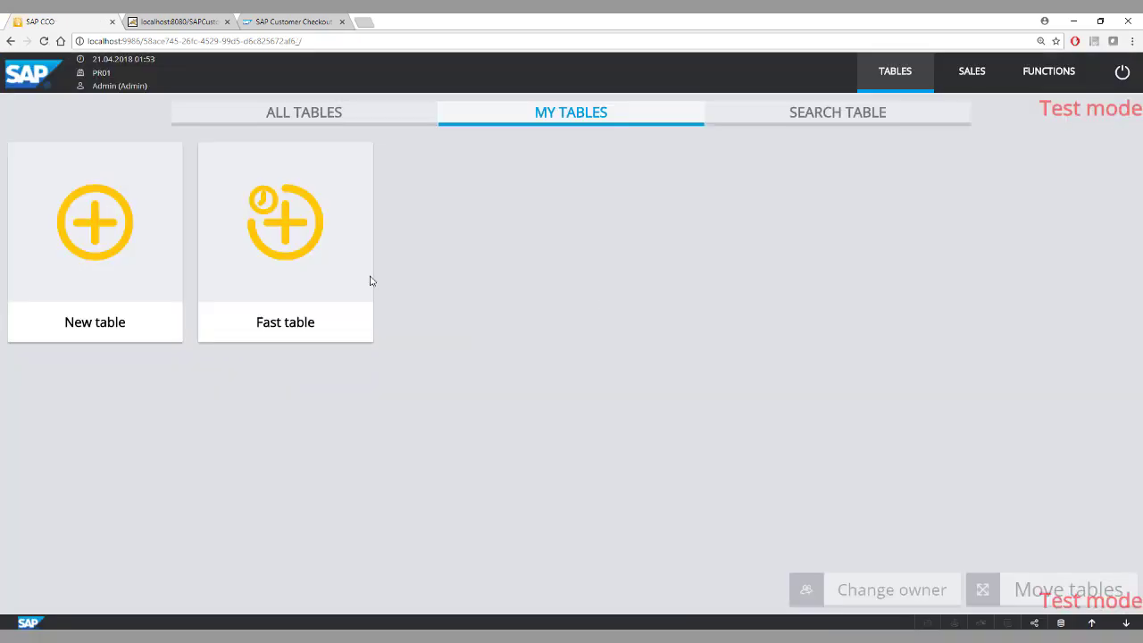
click(264, 230)
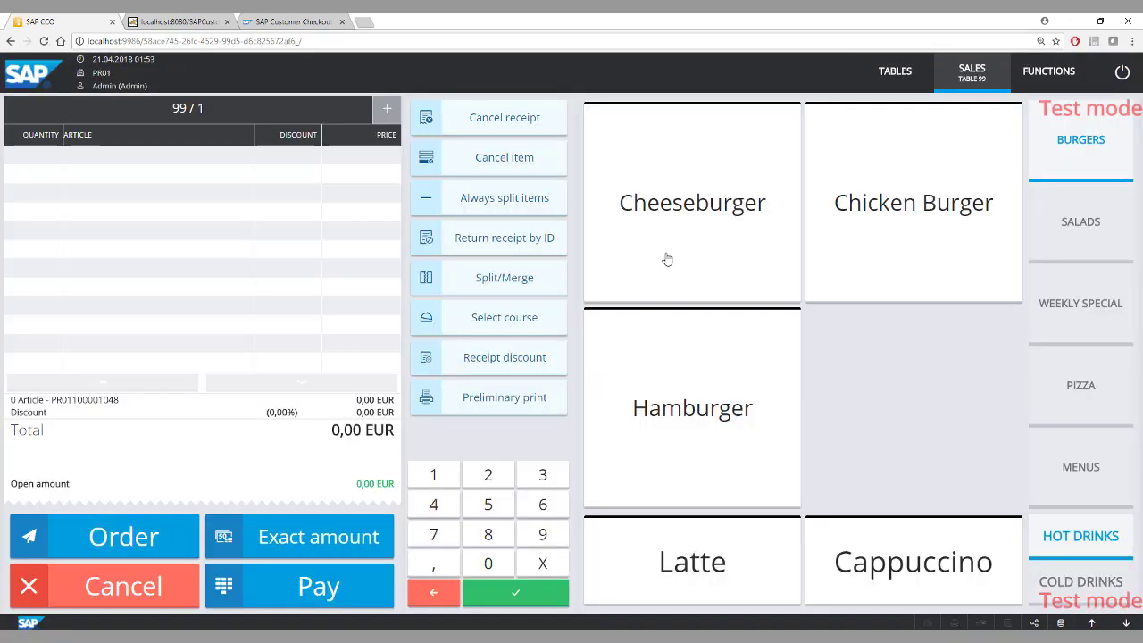
click(1103, 386)
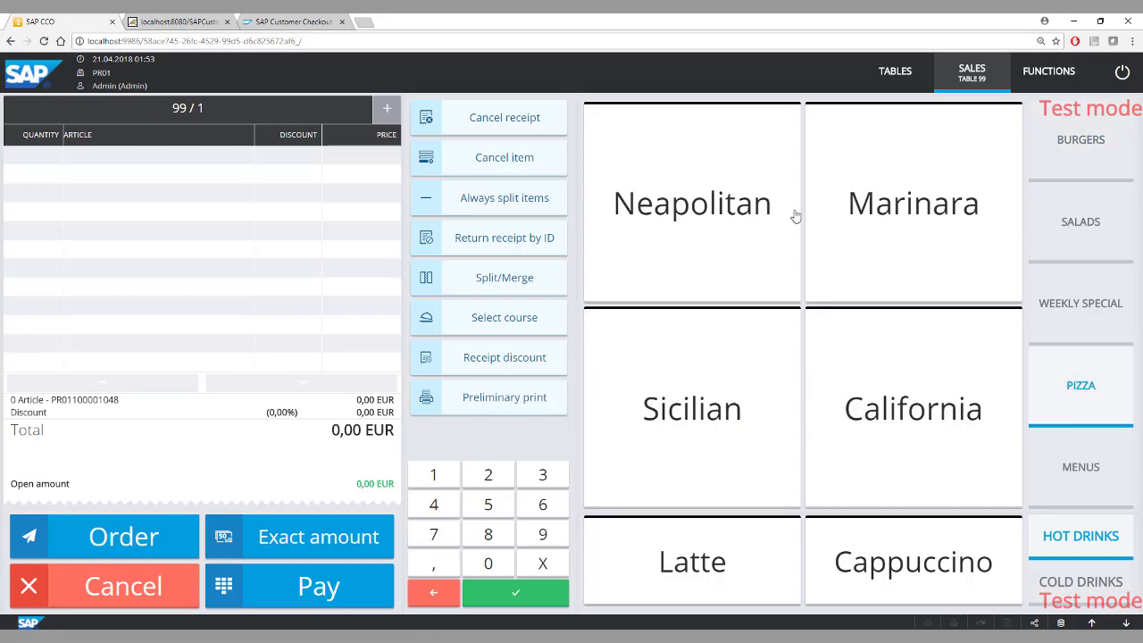
click(760, 209)
click(709, 372)
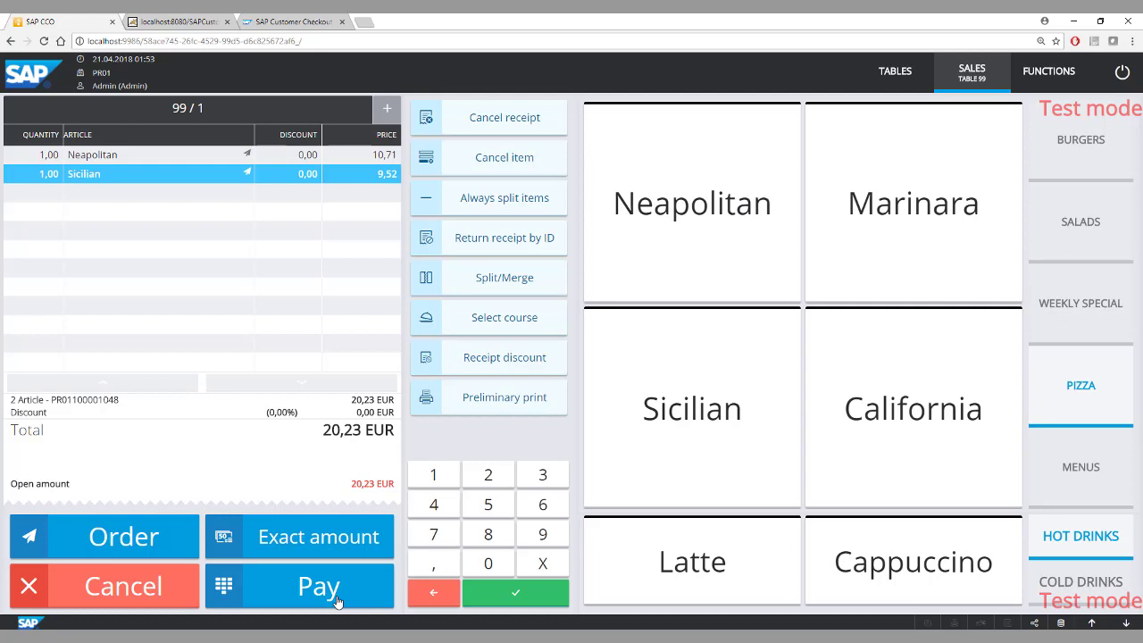
Enter a cash payment of 25,00 EUR for the table and assign the change as tip.
click(287, 595)
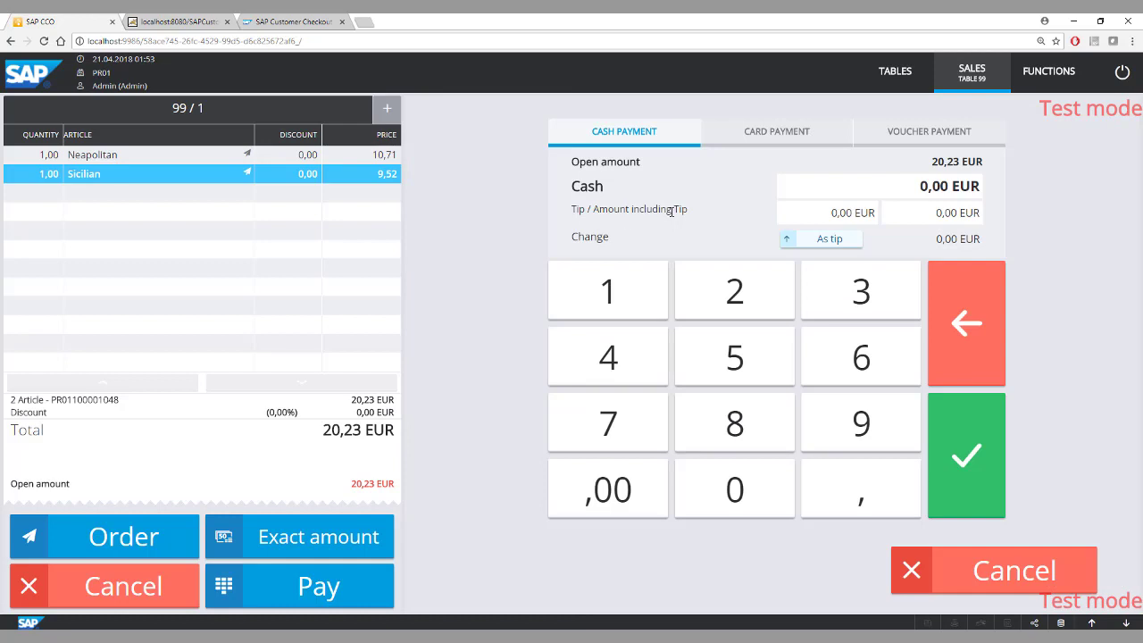
click(738, 290)
click(740, 363)
click(648, 473)
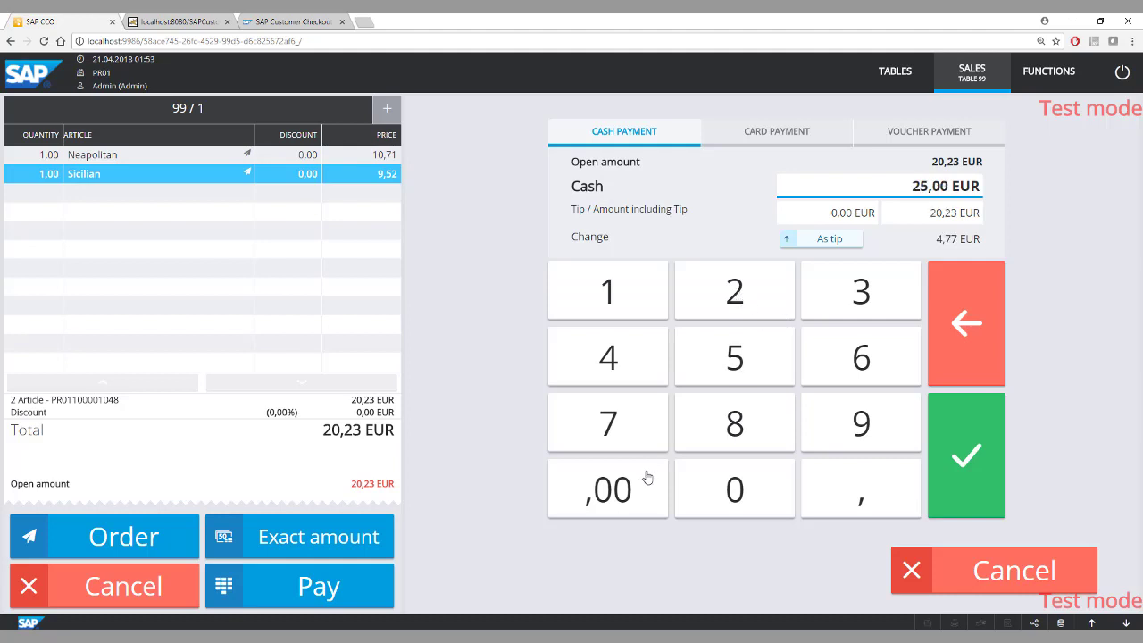
click(829, 245)
View the card and voucher payment options, and complete the payment in cash.
click(766, 134)
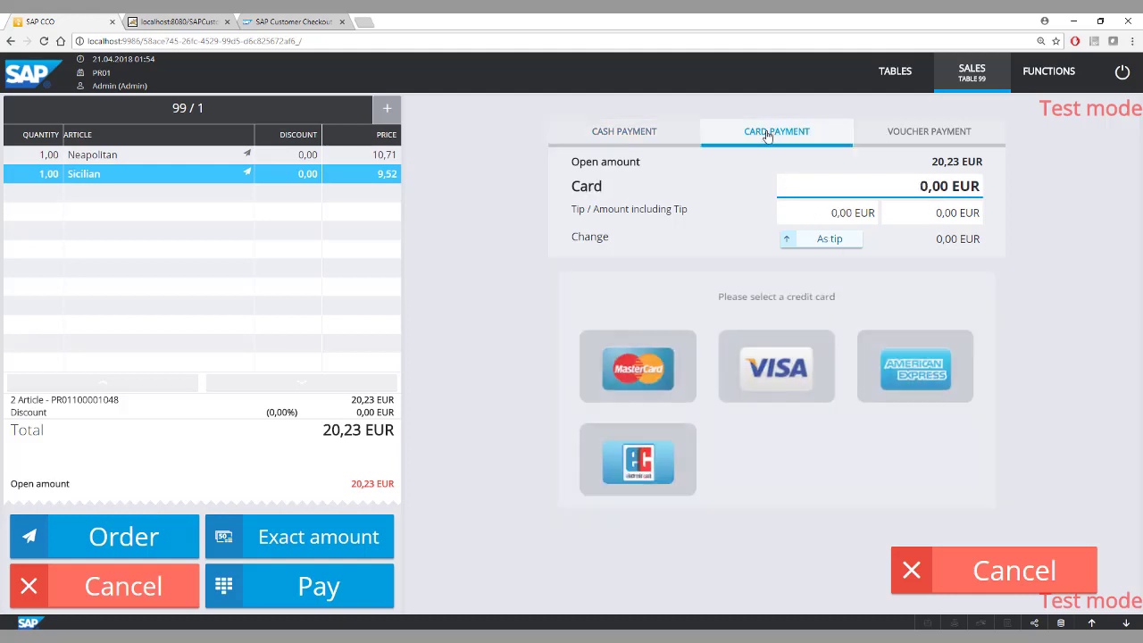
click(884, 136)
click(620, 134)
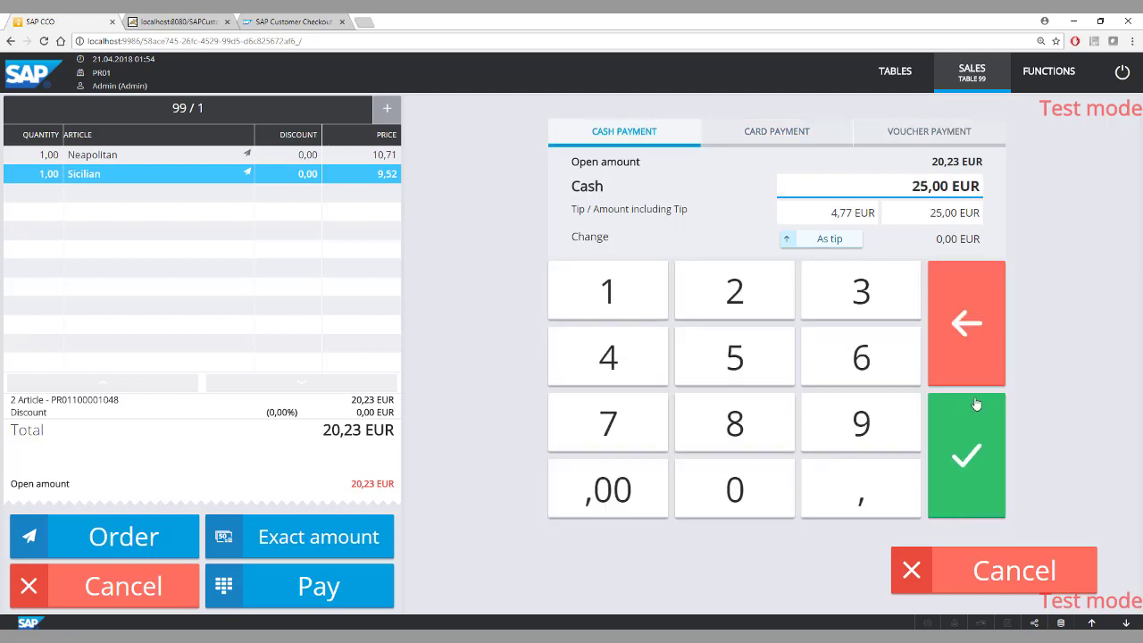
click(976, 429)
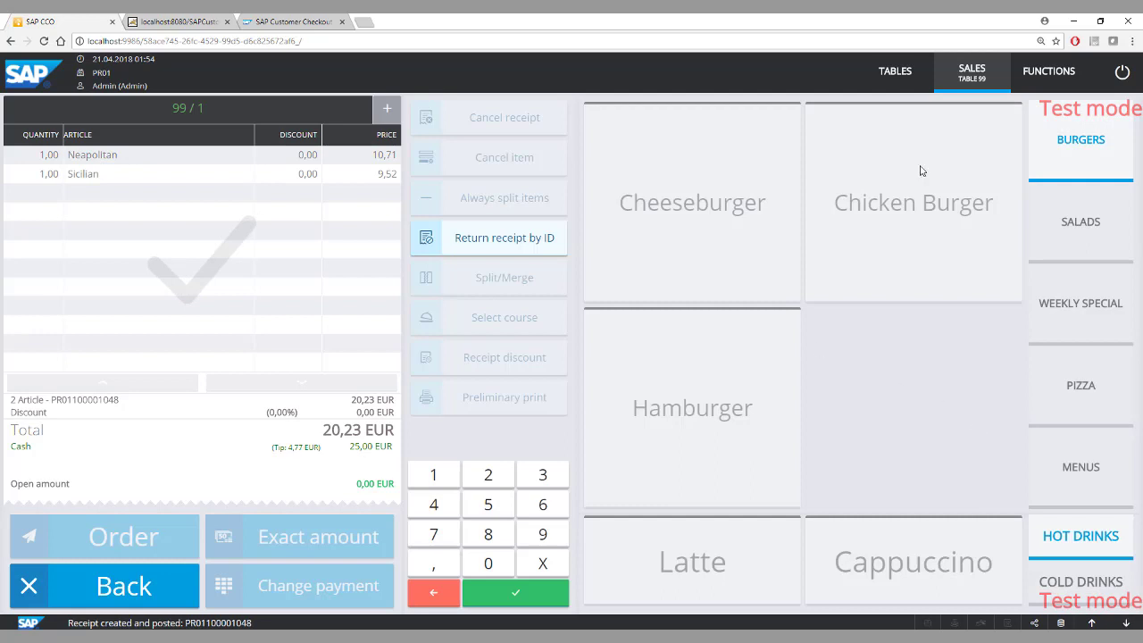
Start the day-end closing and enter a count of 25 coins of 1.00 EUR.
click(1040, 80)
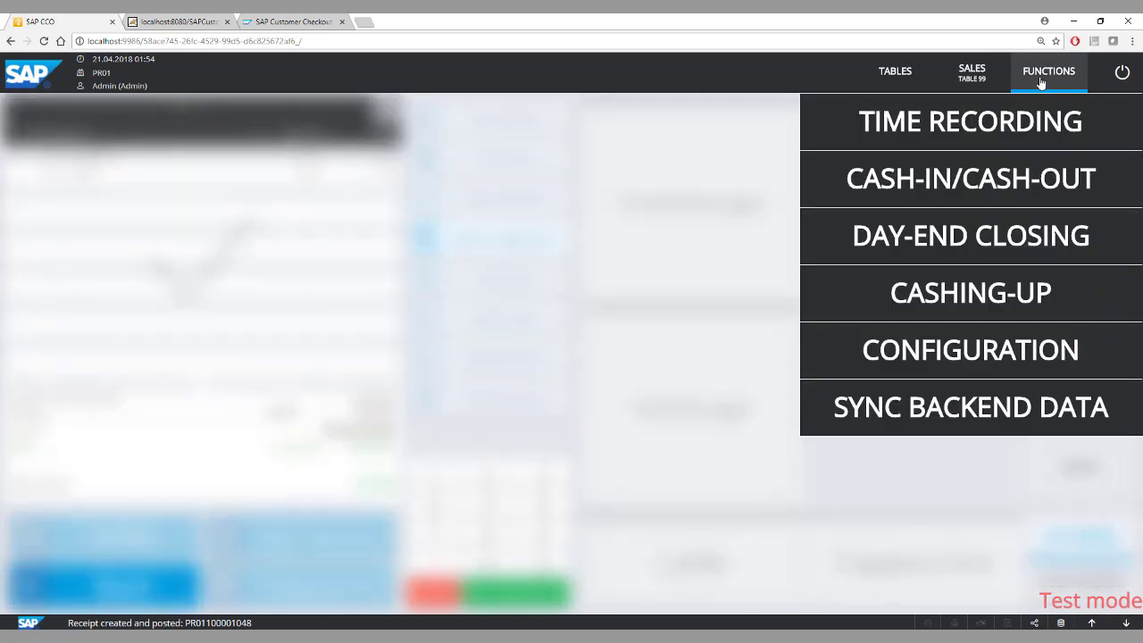
click(963, 234)
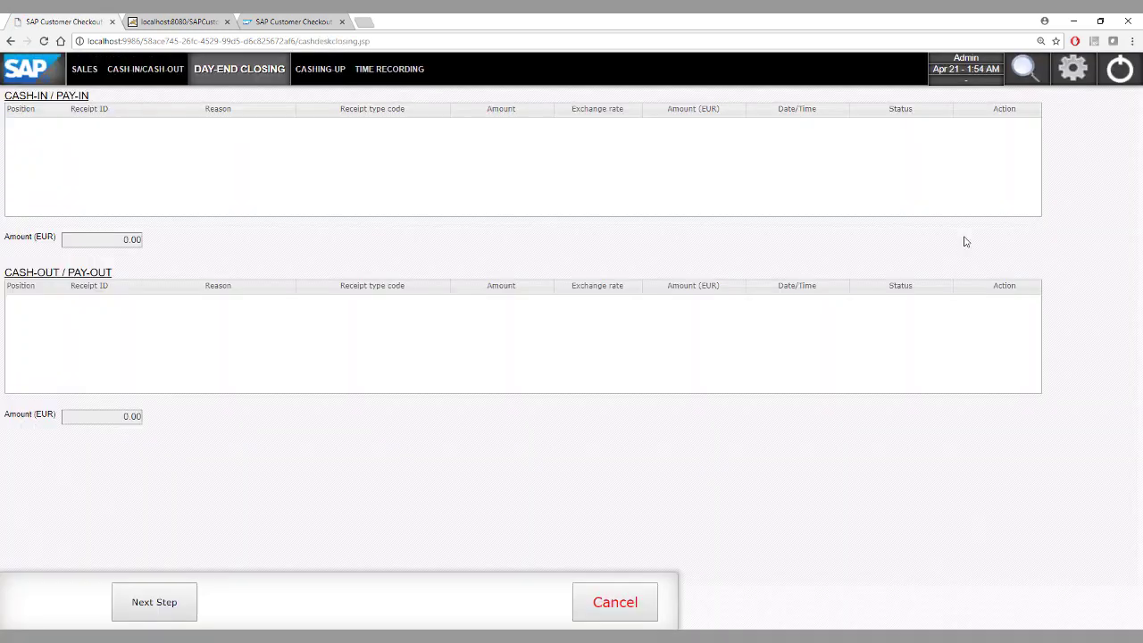
click(160, 602)
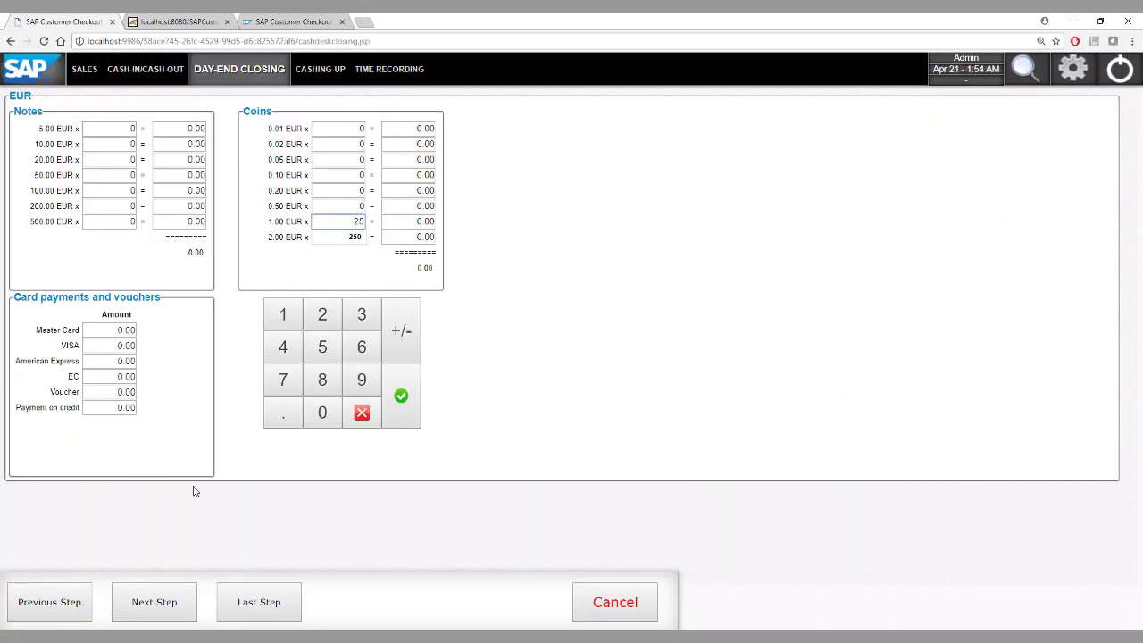
click(161, 601)
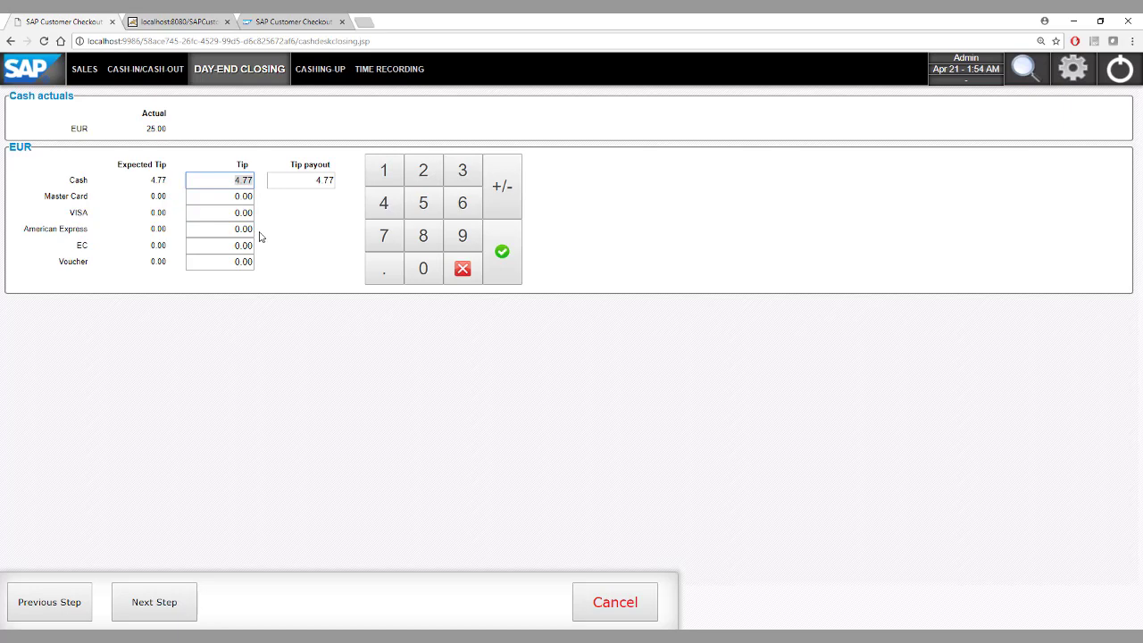
Review the cash tip and tip payout fields and accept 4.77 EUR for both in the day-end closing.
click(309, 181)
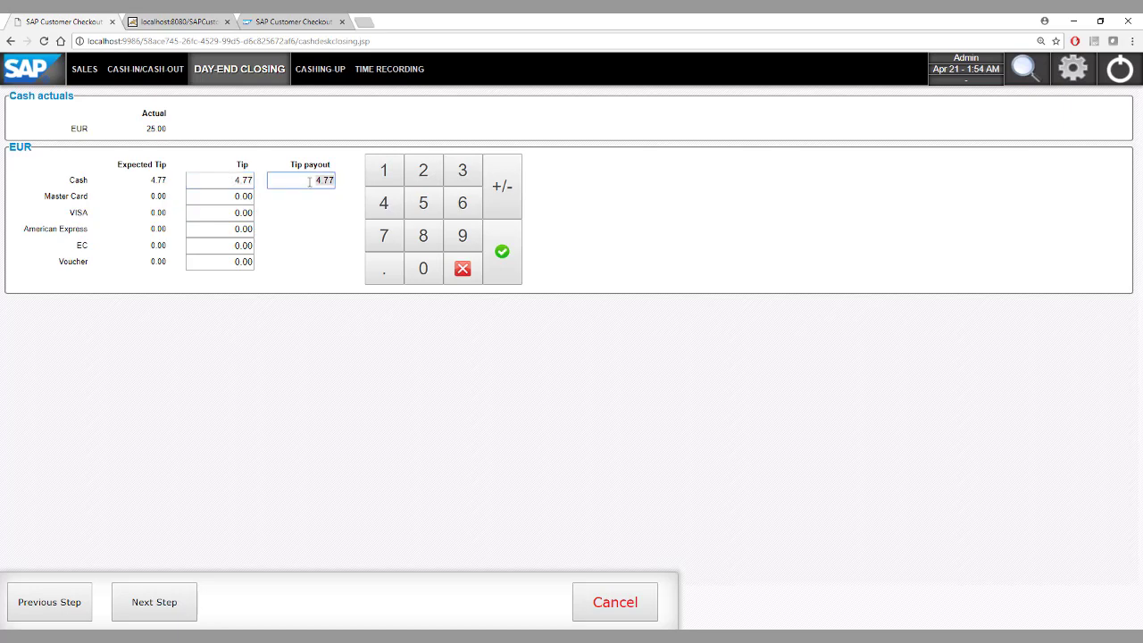
click(242, 179)
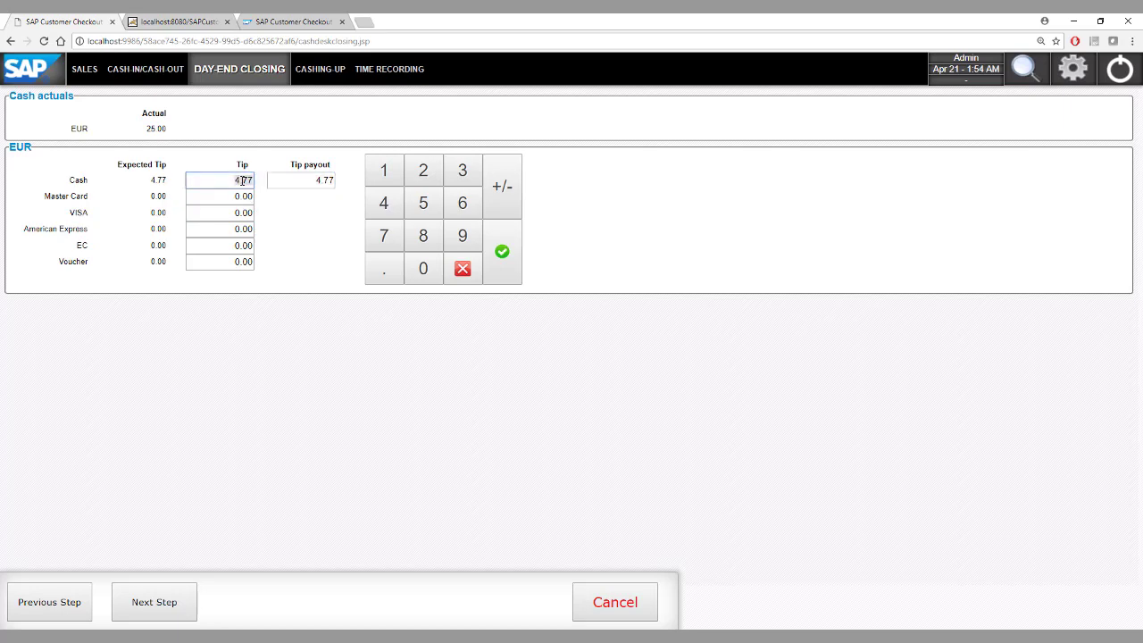
click(291, 182)
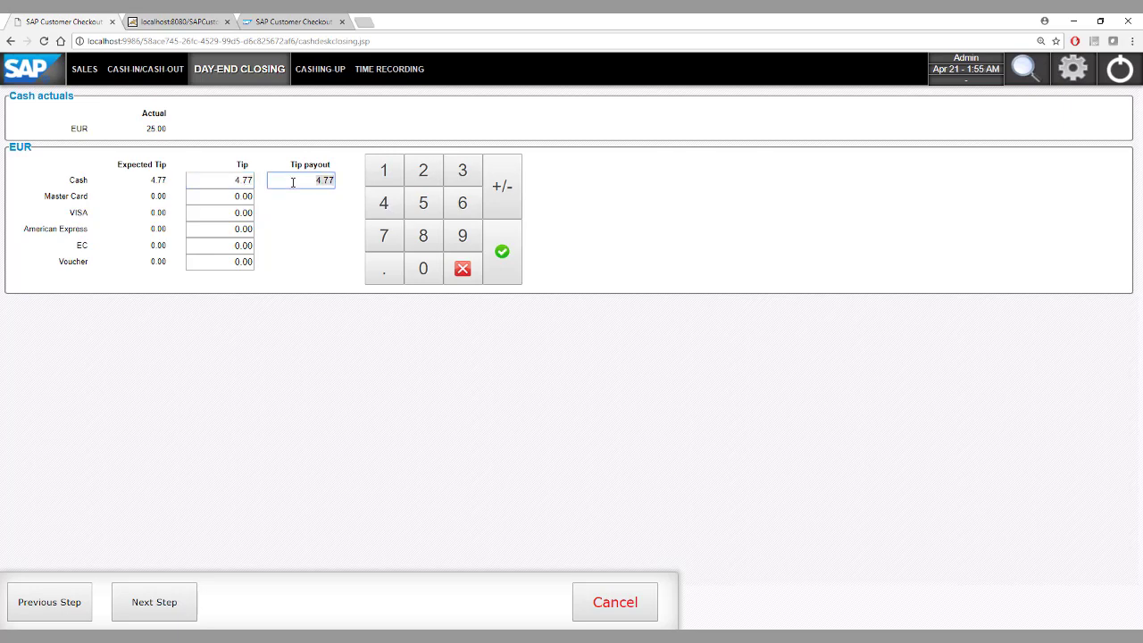
click(165, 607)
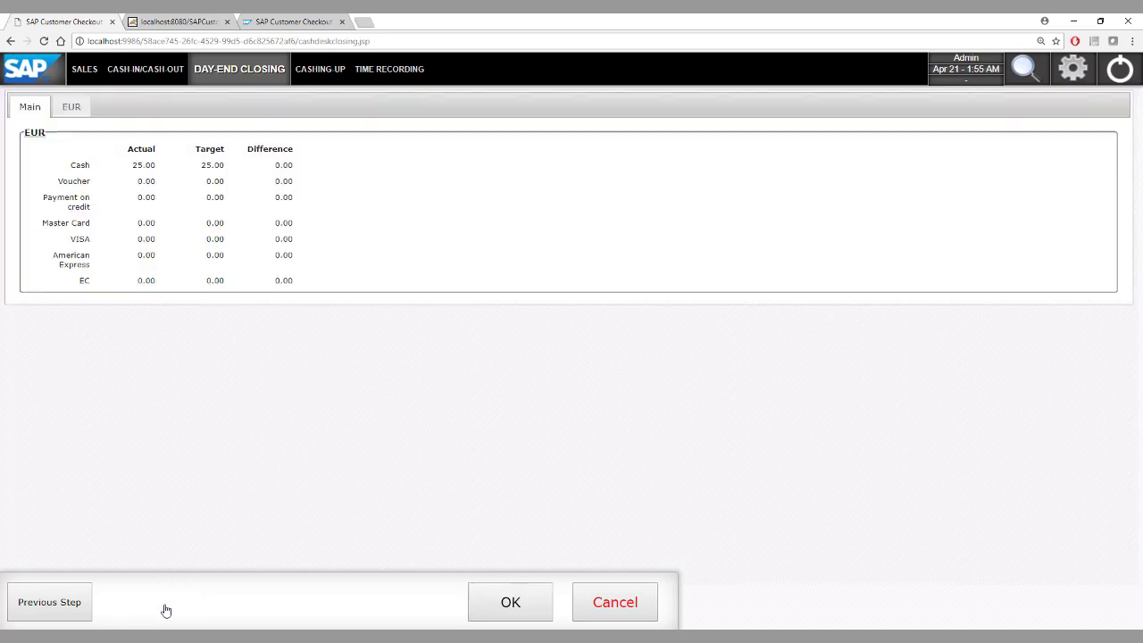
Complete the day-end closing with 0 EUR as the amount to remain, cashing out 20.23 EUR and paying out the tip.
click(510, 600)
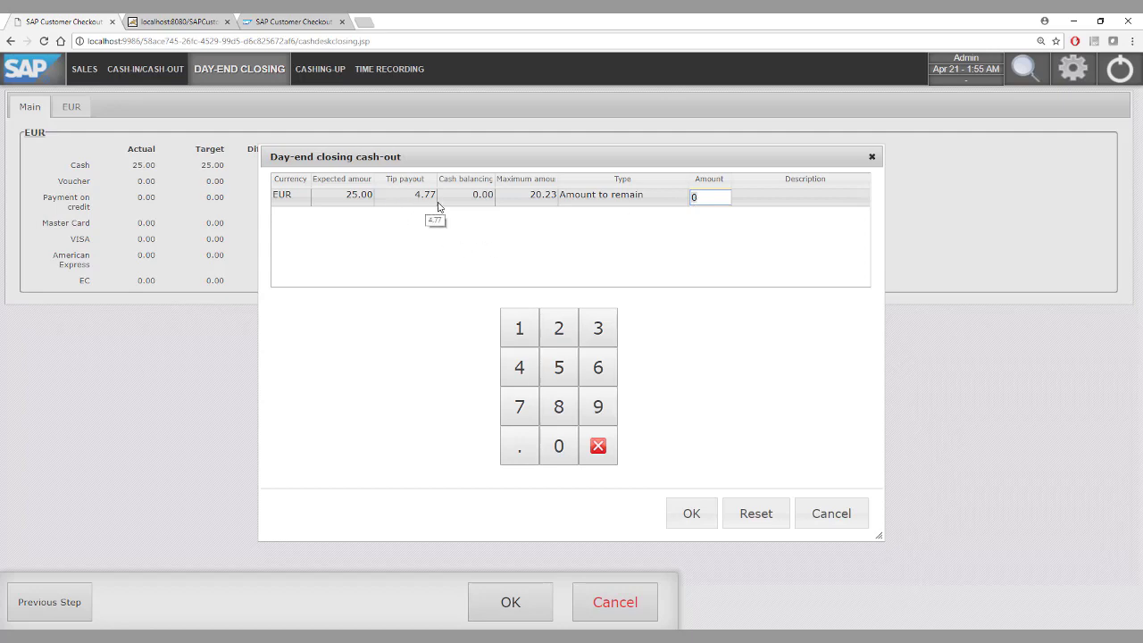
click(690, 515)
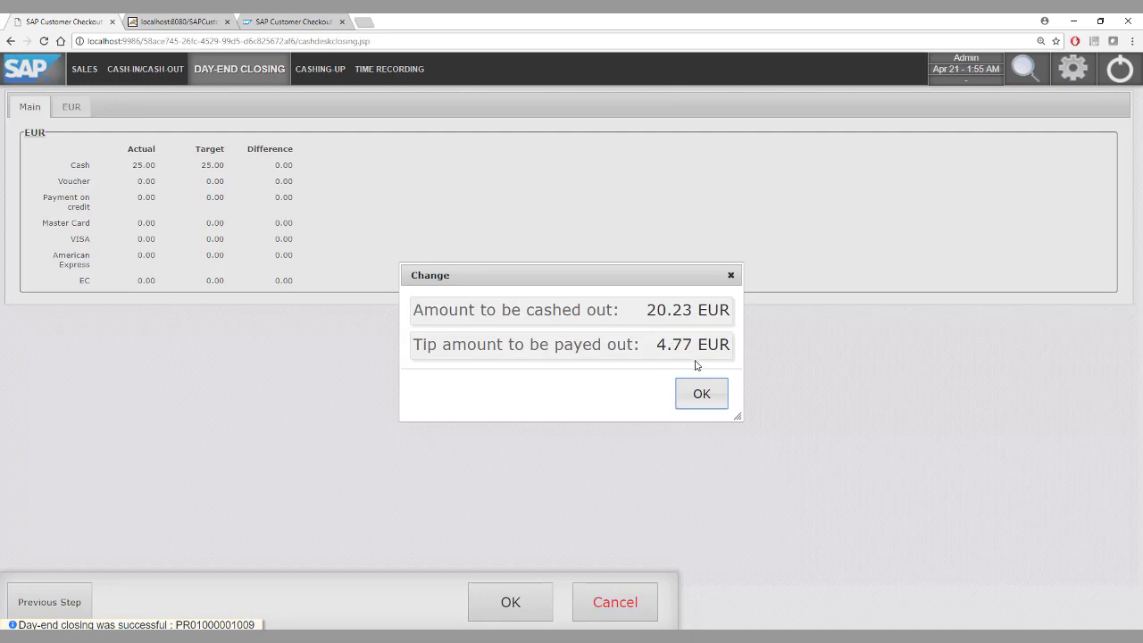
click(705, 394)
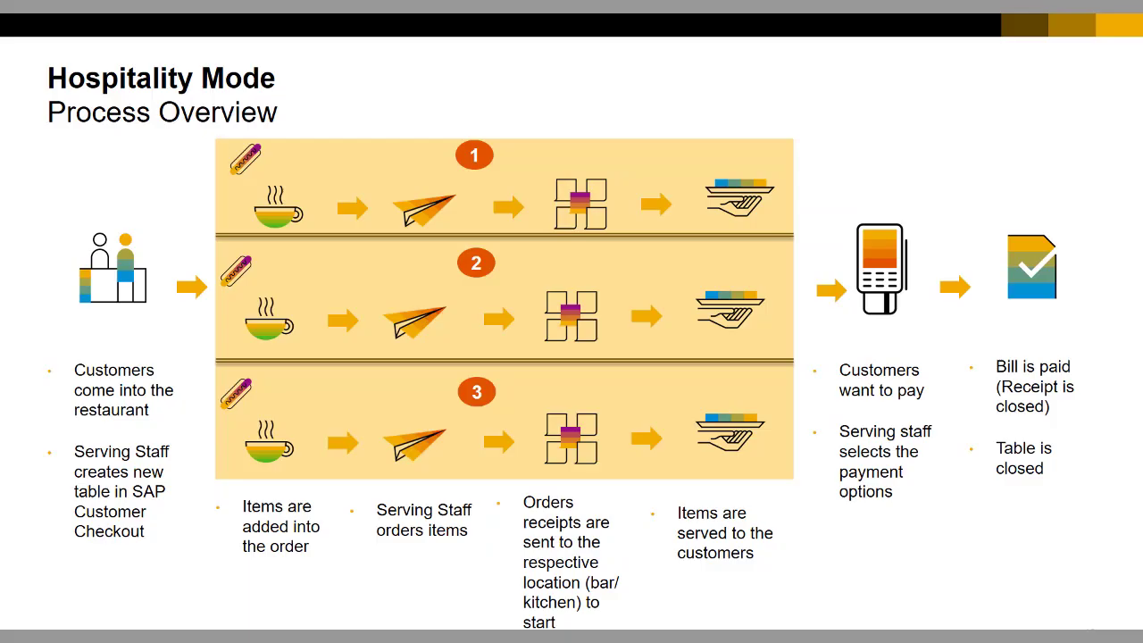